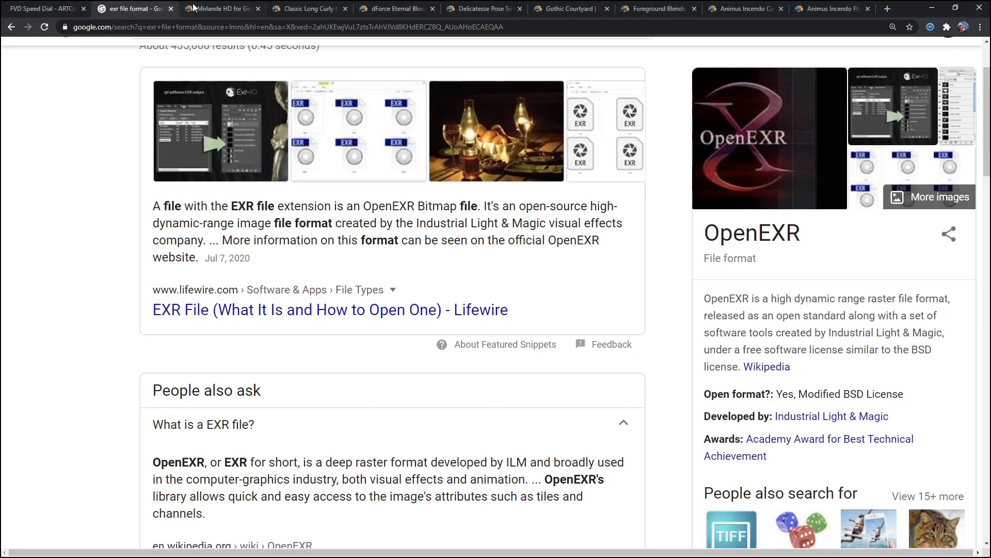
Review the browser tabs showing the EXR file format and the product pages of the scene's assets.
left_click(204, 9)
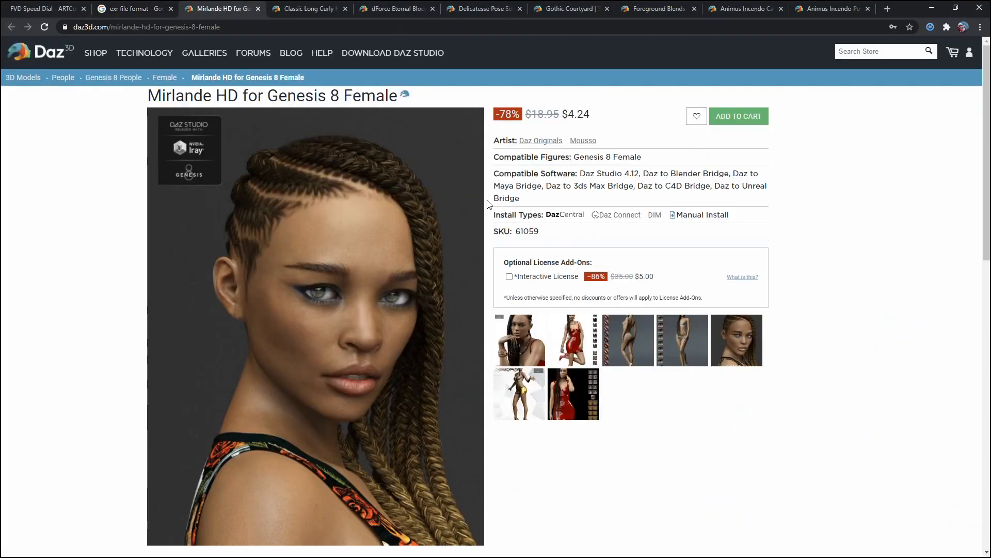
left_click(303, 10)
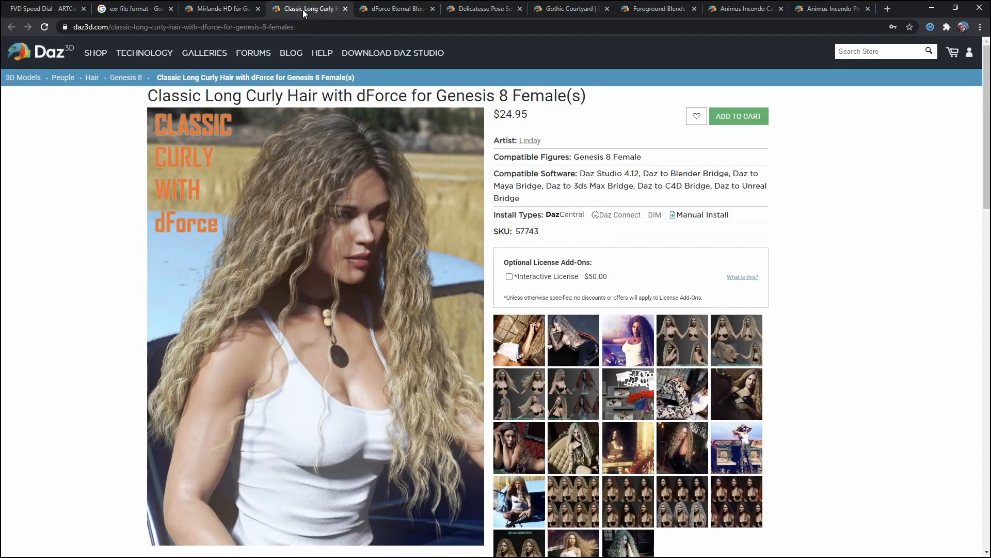
left_click(397, 10)
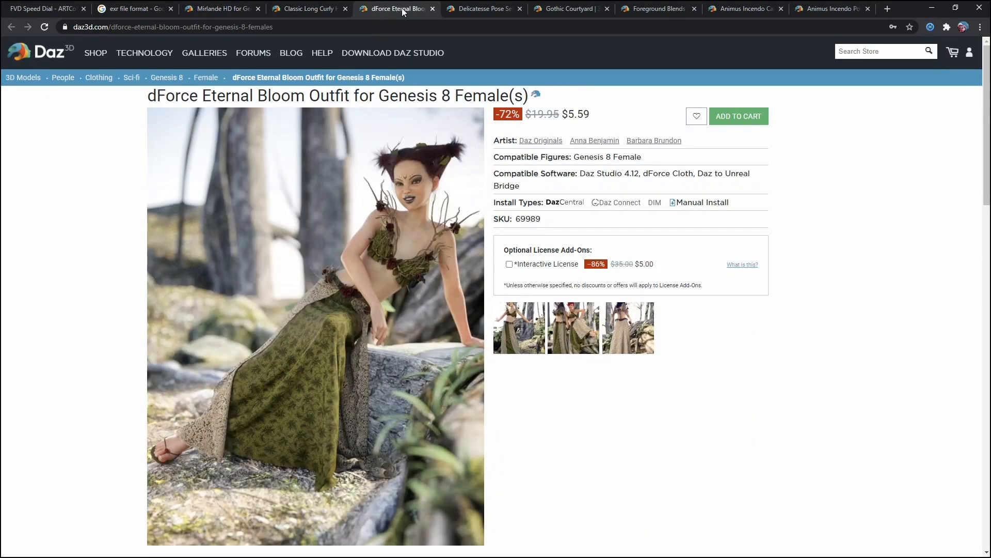
left_click(482, 10)
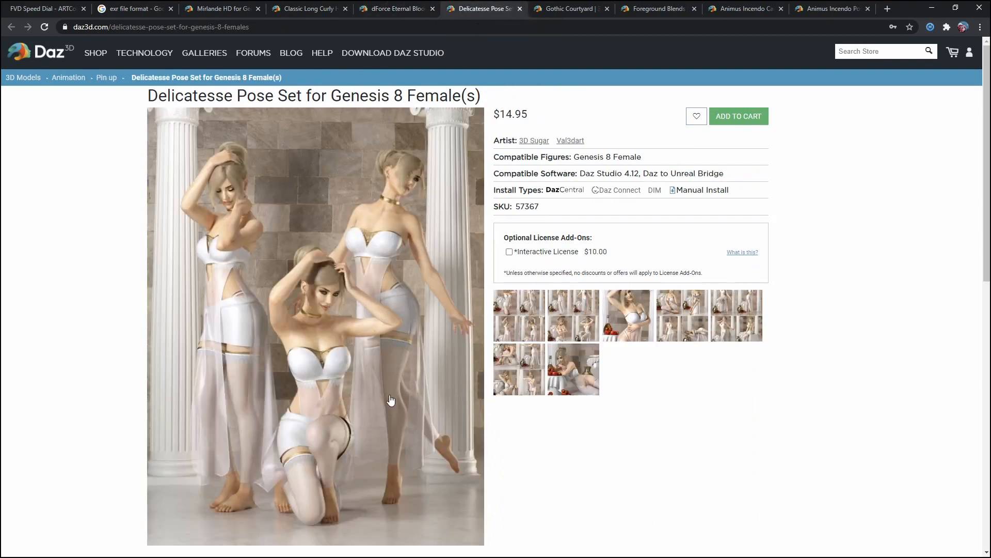
left_click(571, 10)
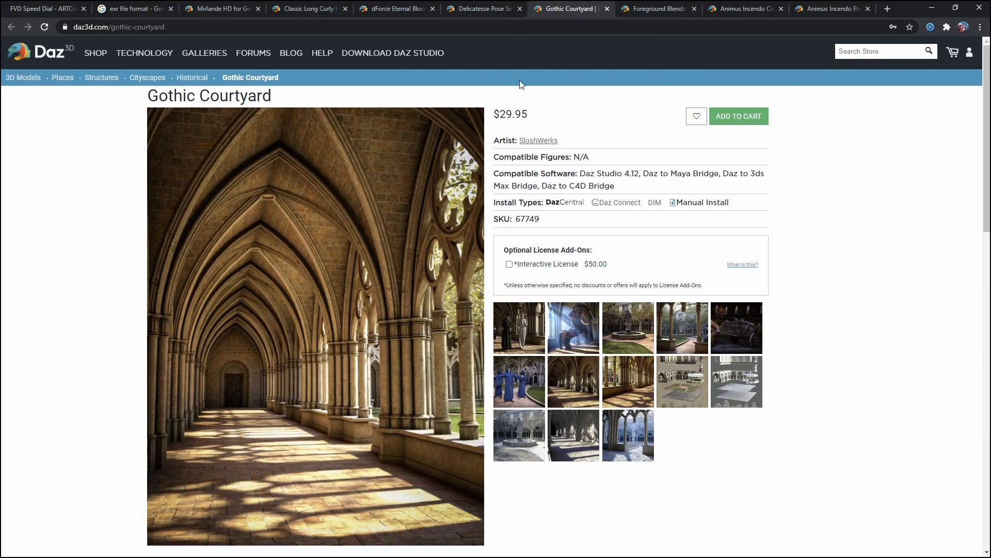
left_click(652, 11)
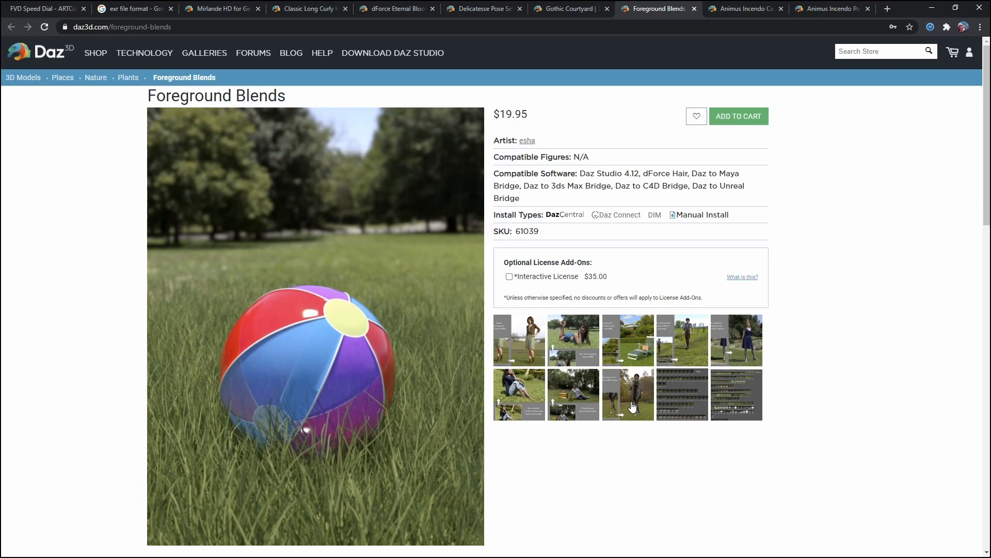
left_click(734, 12)
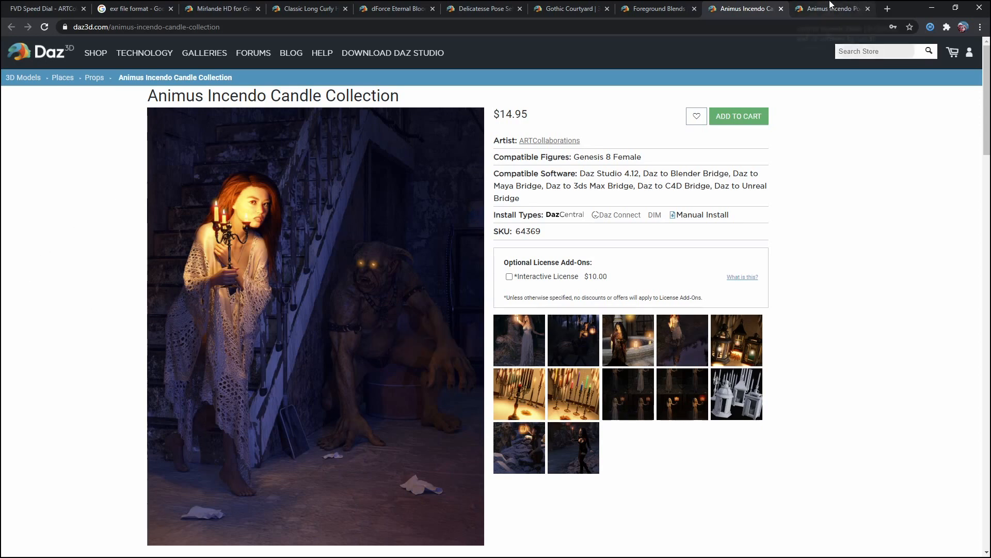
left_click(825, 9)
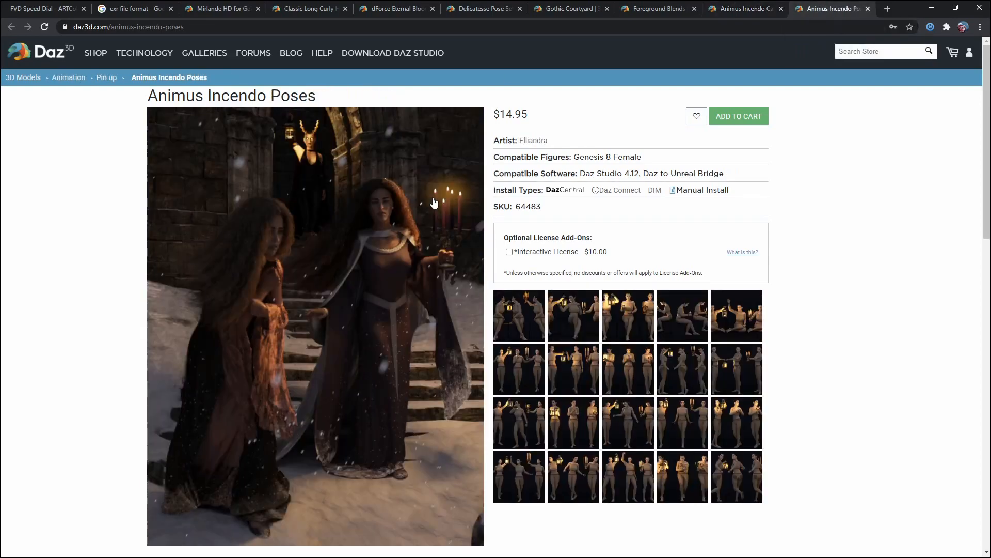
left_click(745, 8)
Switch to DAZ Studio and locate the Render Settings pane in the window panes list.
left_click(835, 8)
left_click(933, 8)
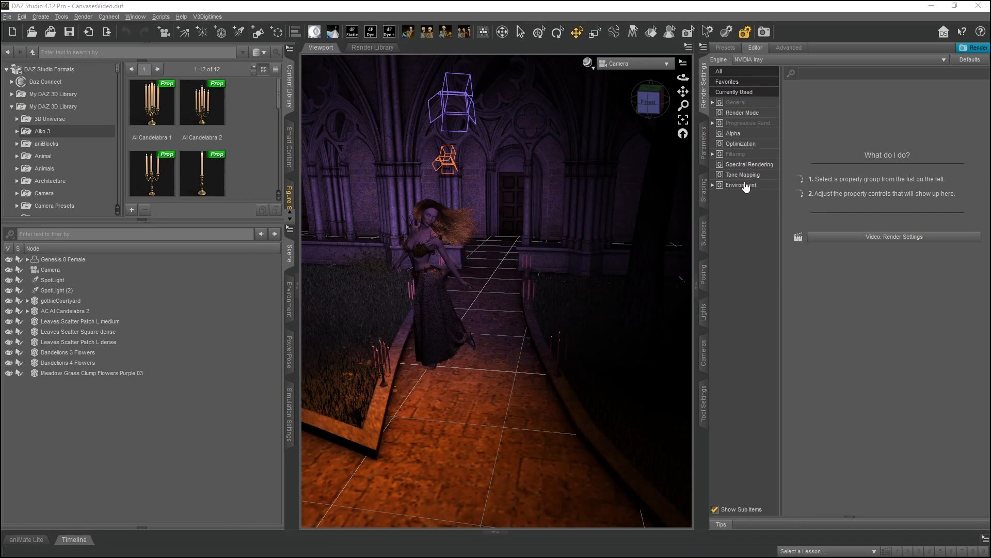
left_click(137, 19)
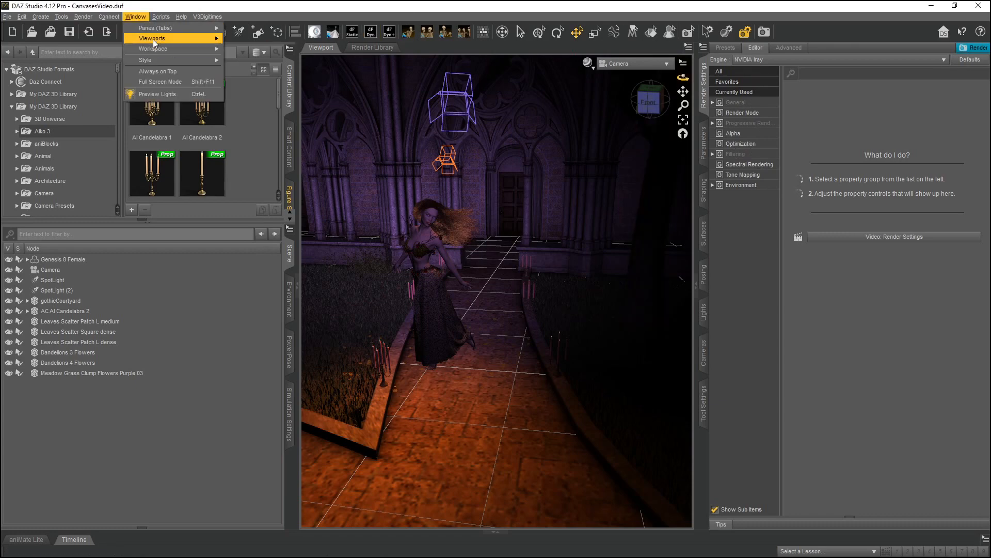
mouse_move(142, 27)
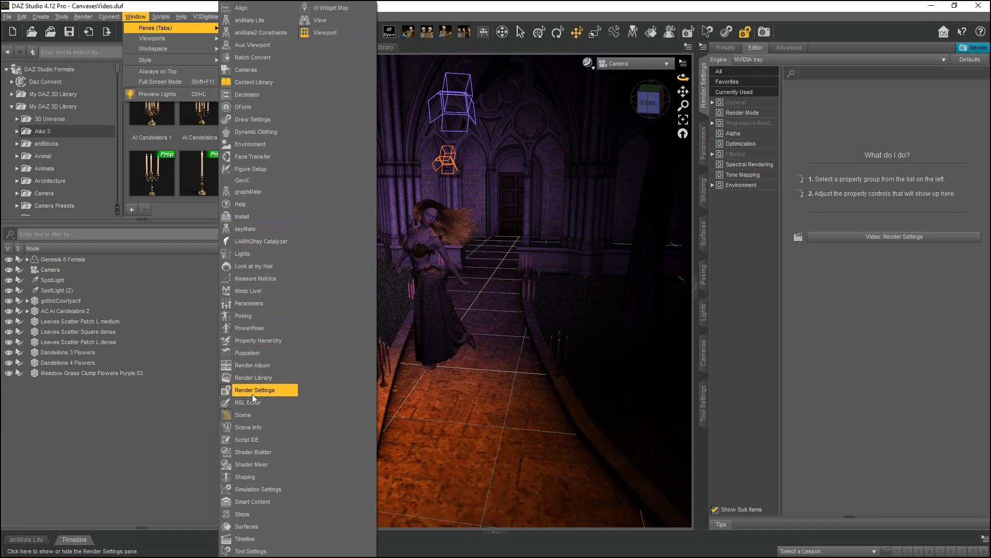
left_click(98, 461)
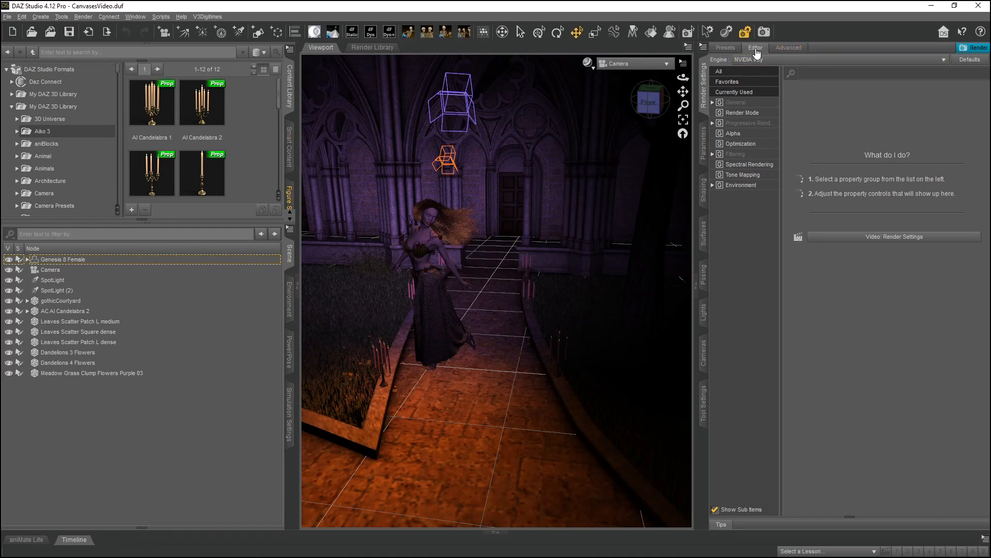
Enable Canvases in the Advanced Iray render settings and open the Canvases property group in the editor.
left_click(789, 47)
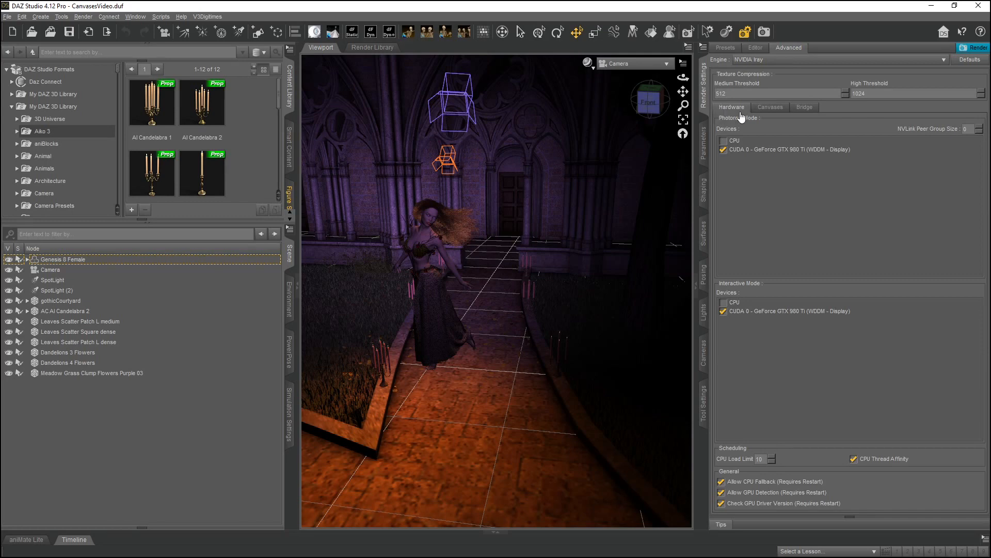
left_click(769, 108)
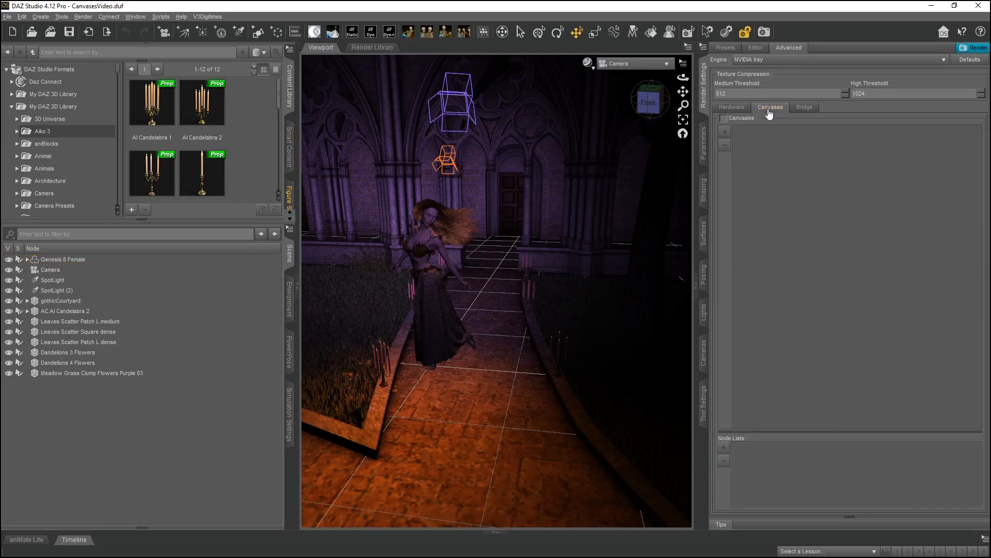
left_click(722, 118)
left_click(759, 51)
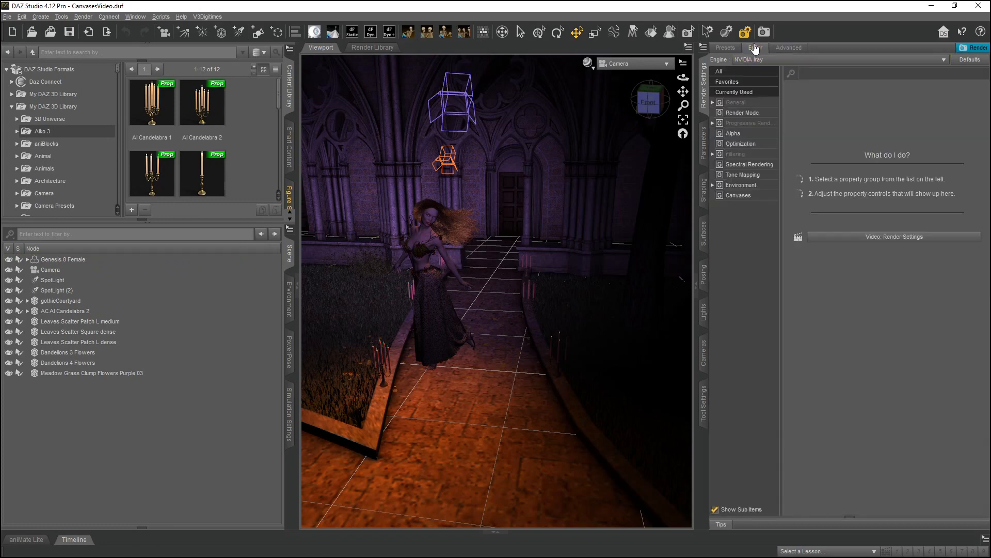
left_click(738, 196)
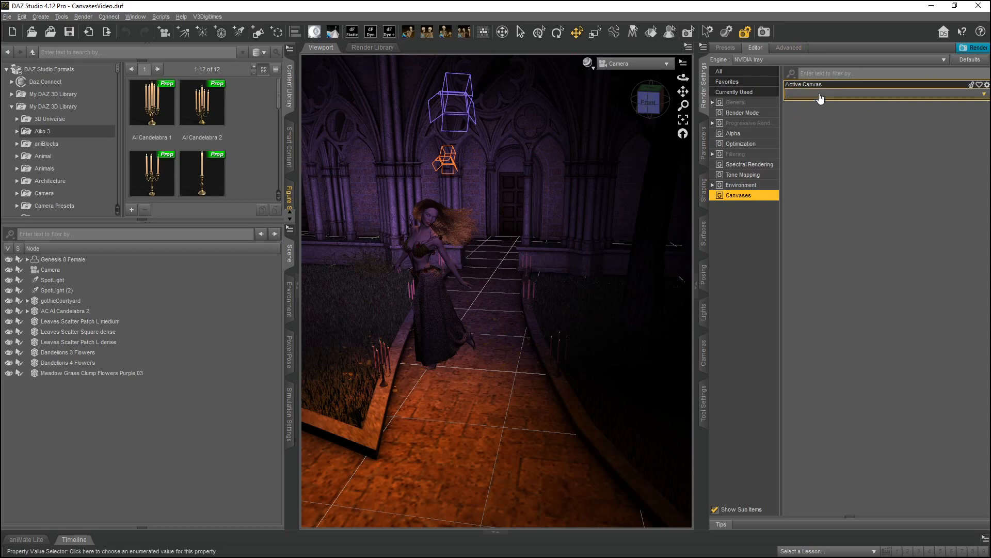
Add a new Beauty canvas to the Canvases list in the Advanced render settings.
left_click(788, 48)
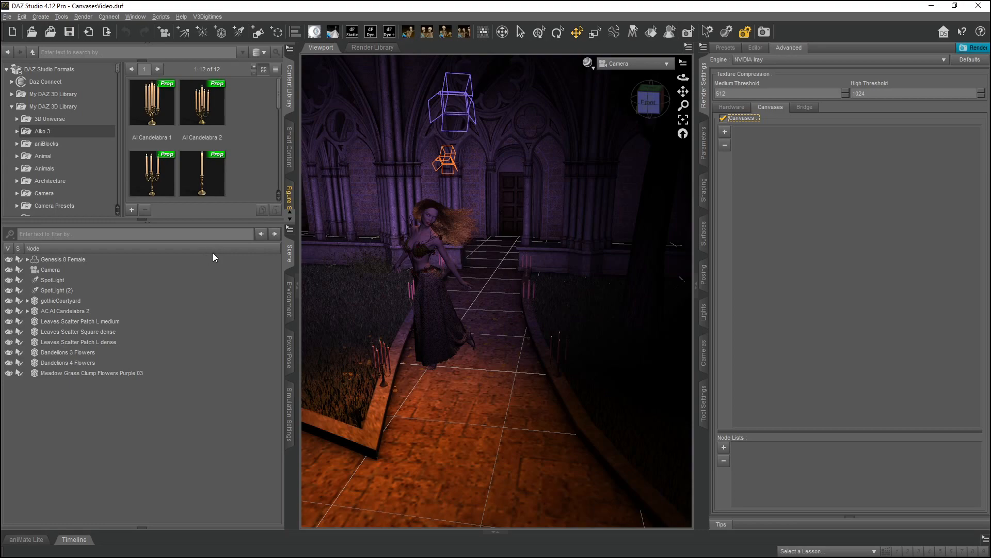
left_click(289, 253)
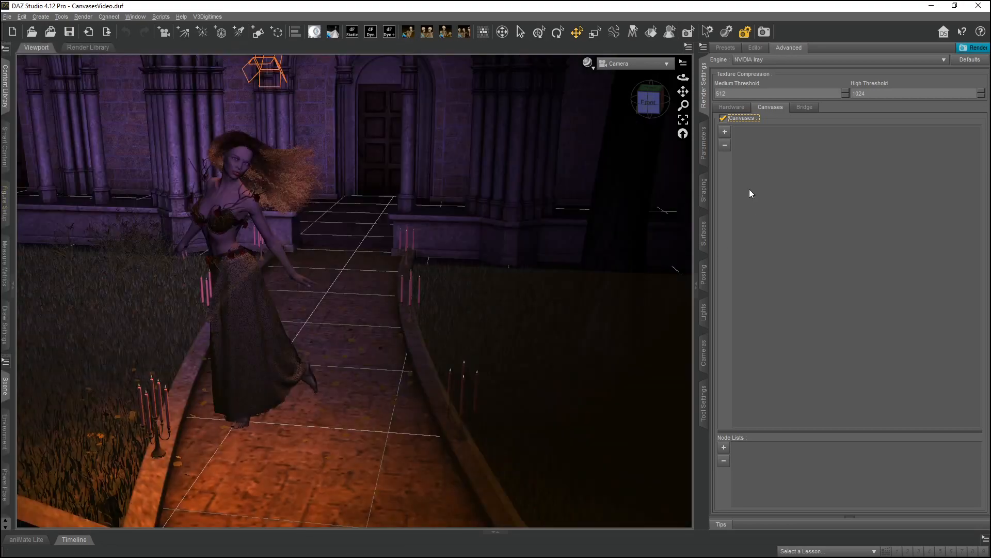
left_click(705, 101)
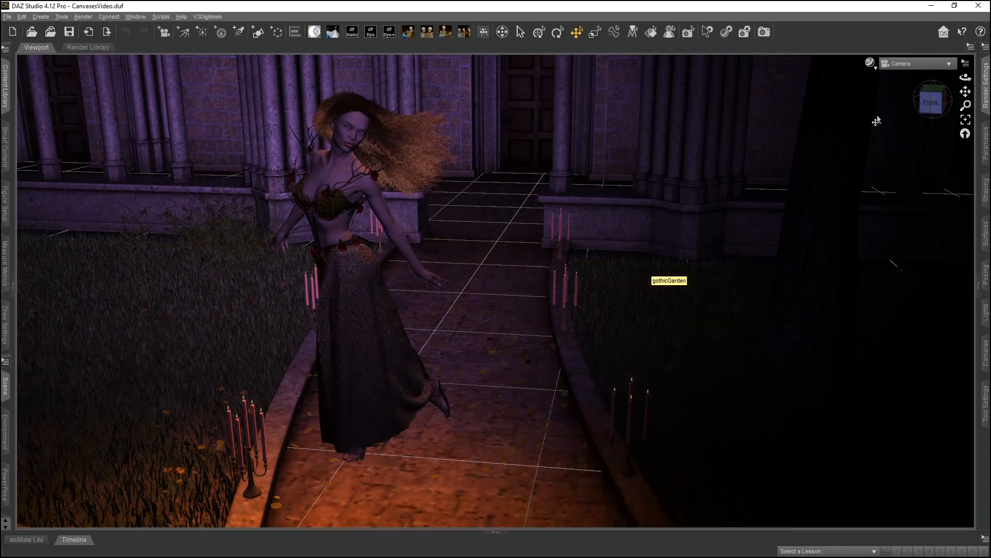
left_click(986, 89)
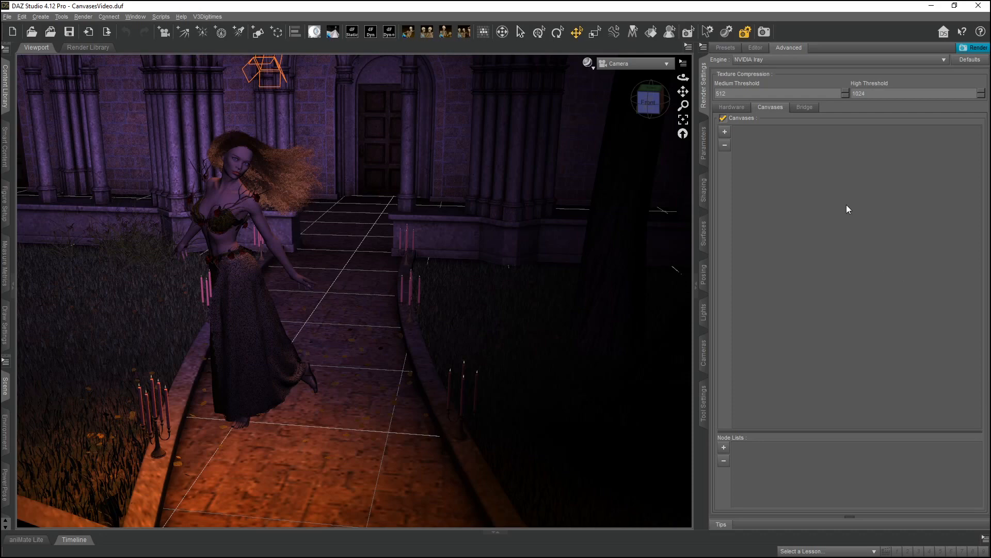
left_click(724, 133)
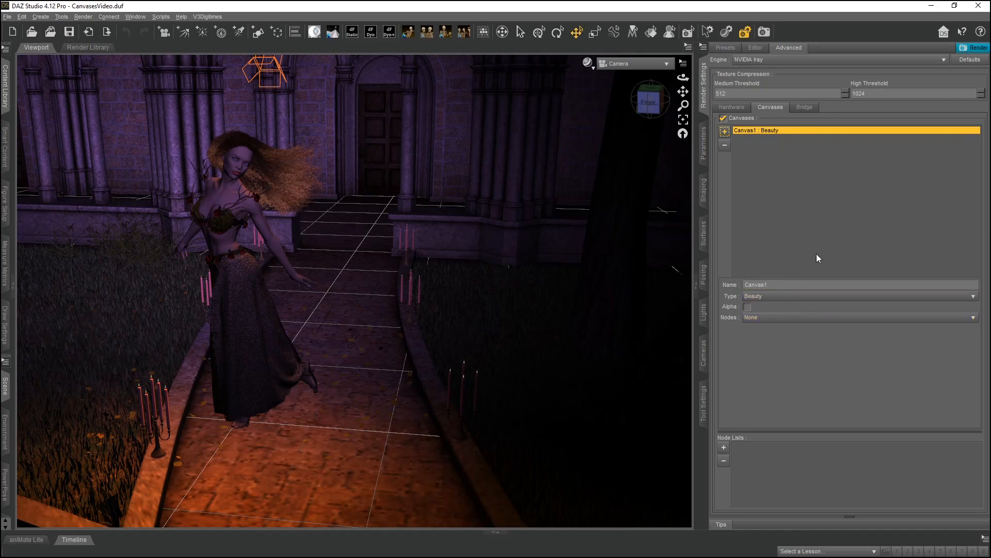
Rename the new canvas to Full Scene.
double_click(770, 284)
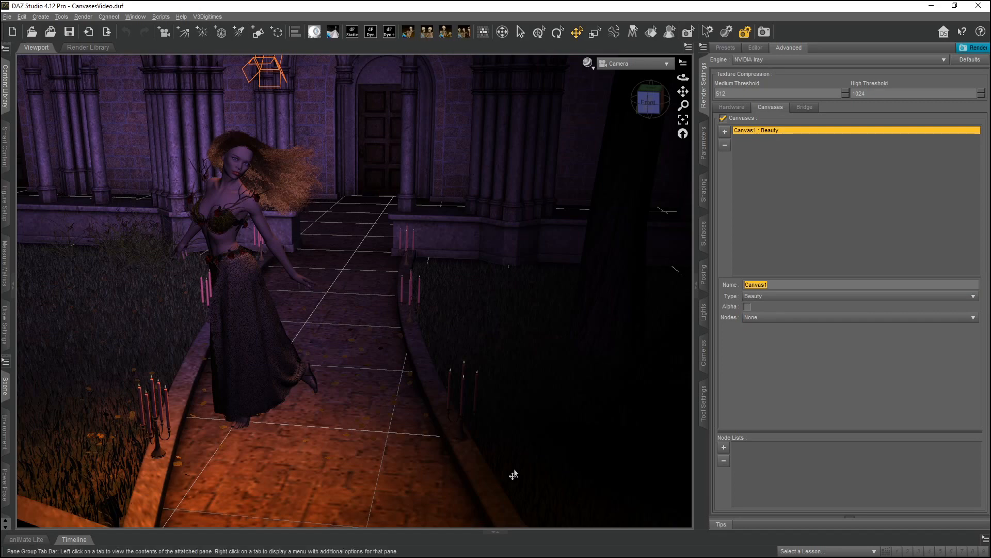
mouse_move(487, 556)
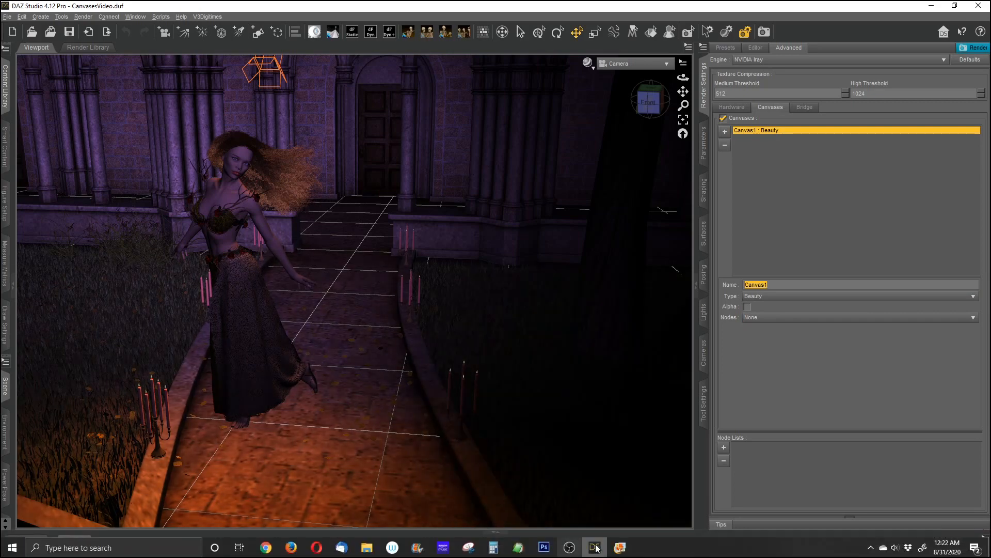
left_click(620, 546)
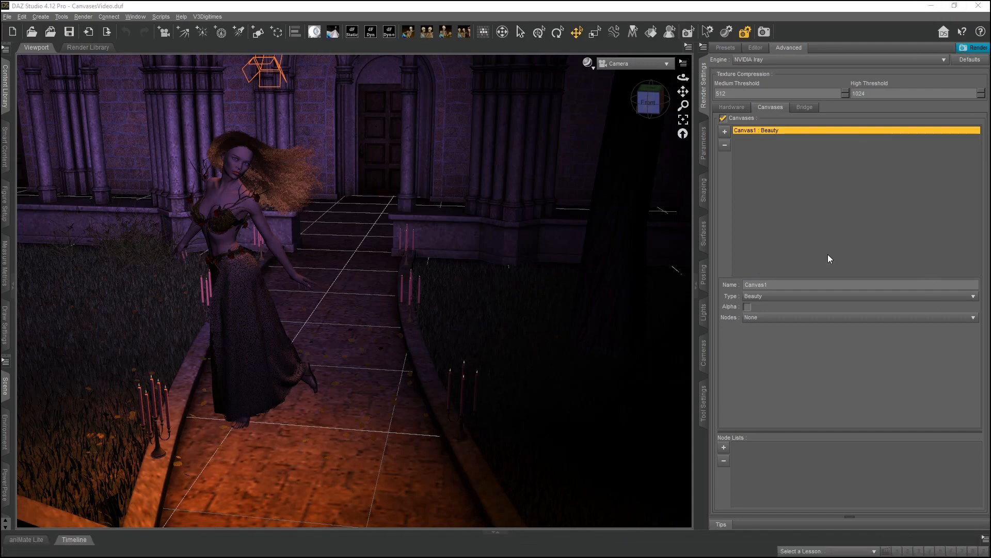
key("alt+Tab")
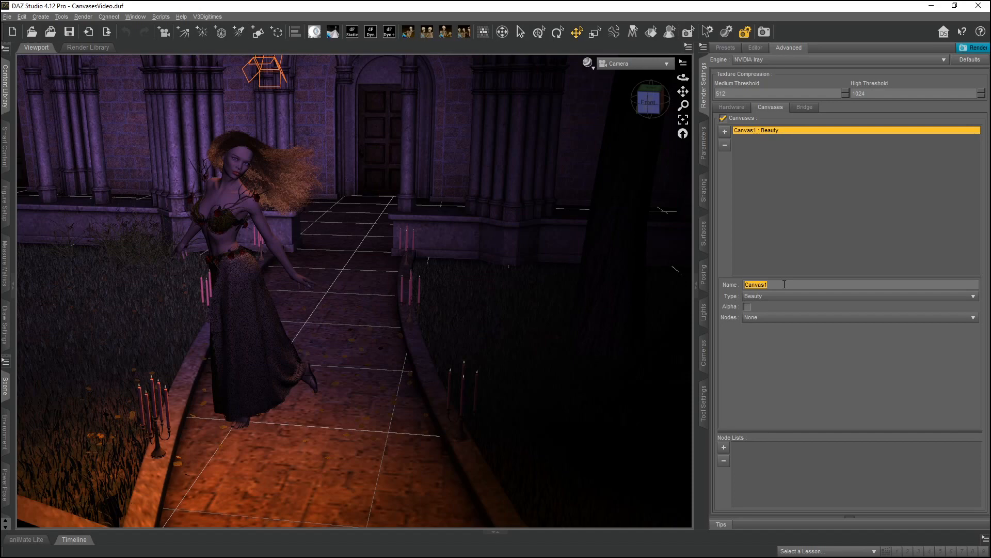
type("Full Scene")
key("Return")
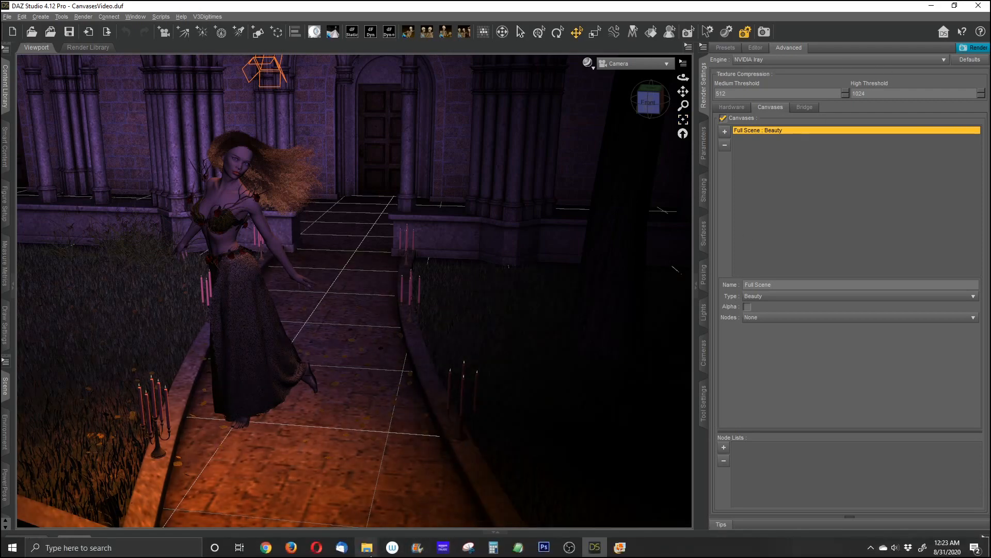
Open the 01Full Scene-Beauty.png render from the PNG Tutorial Renders folder and inspect it up close, then close it.
mouse_move(367, 551)
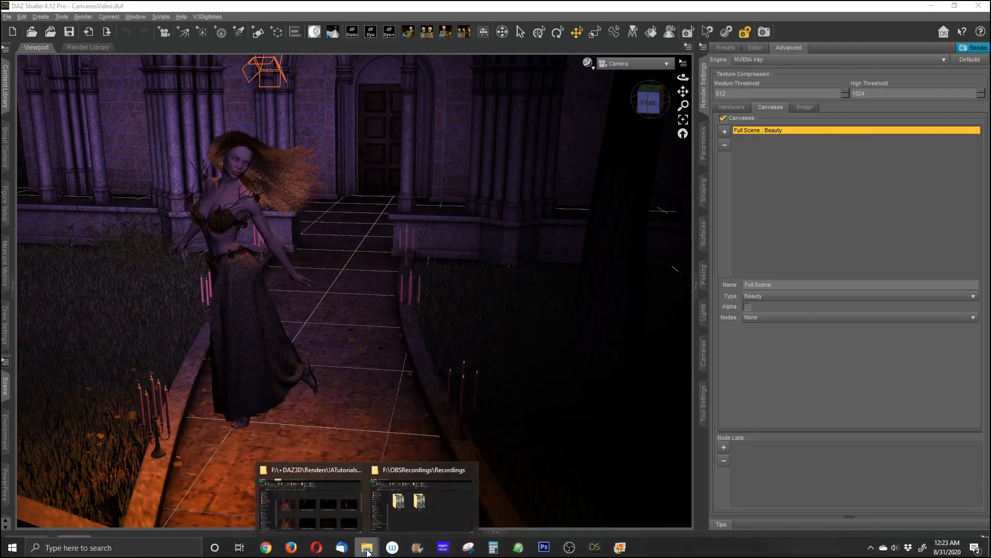
left_click(338, 506)
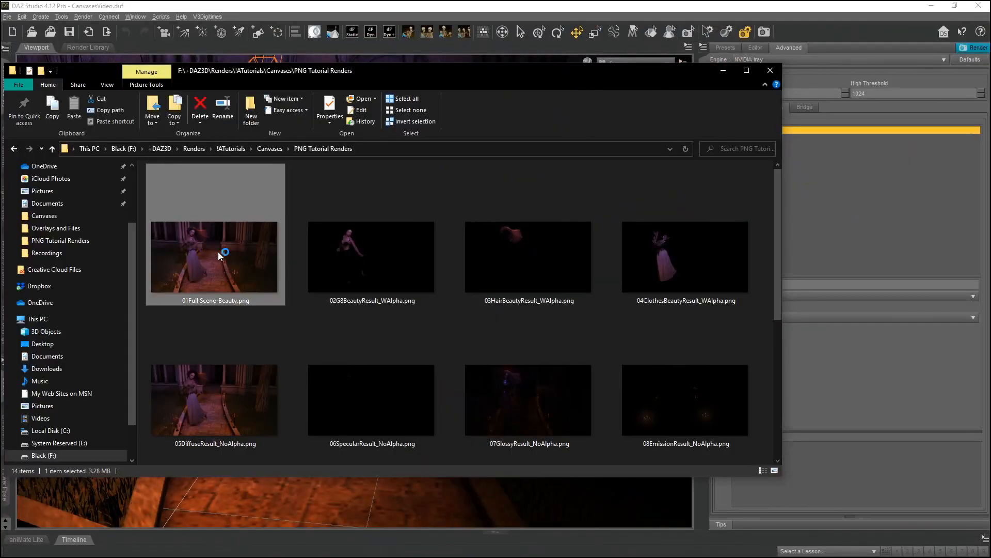
mouse_move(609, 556)
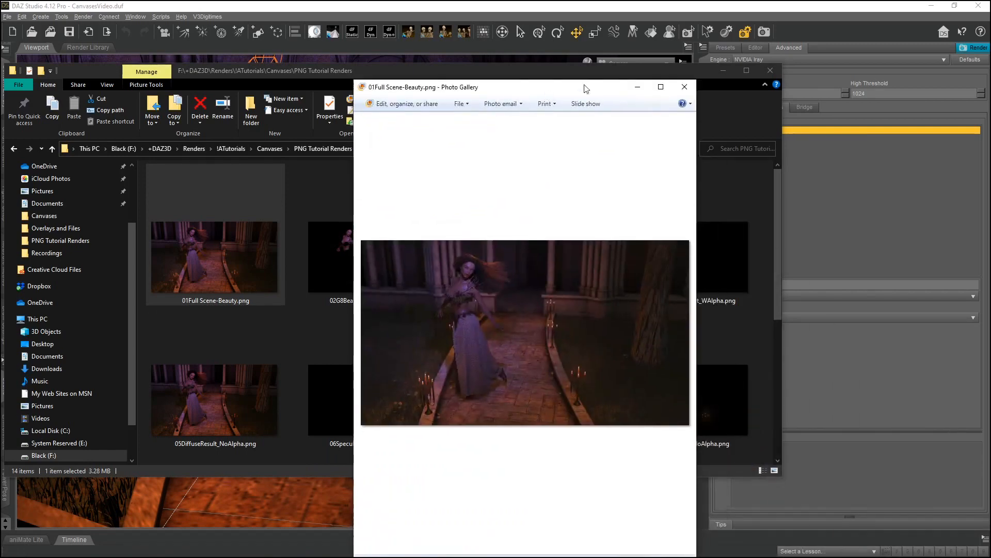
left_click(661, 87)
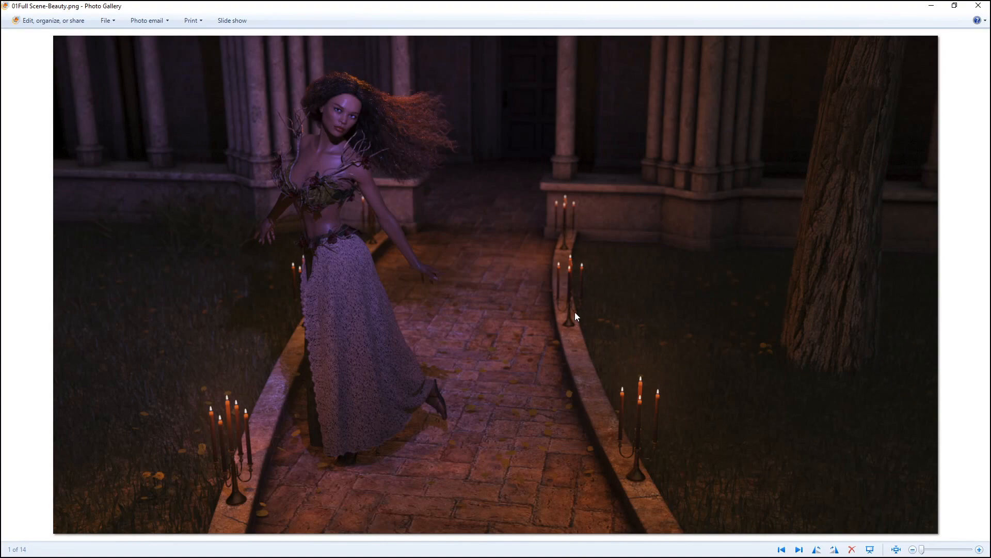
scroll(392, 111, "up", 5)
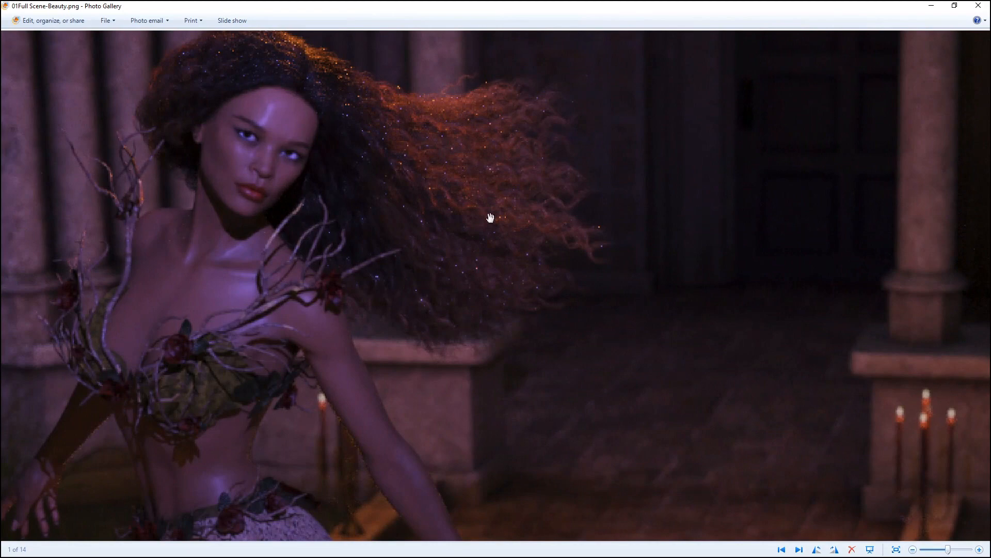
scroll(560, 266, "down", 5)
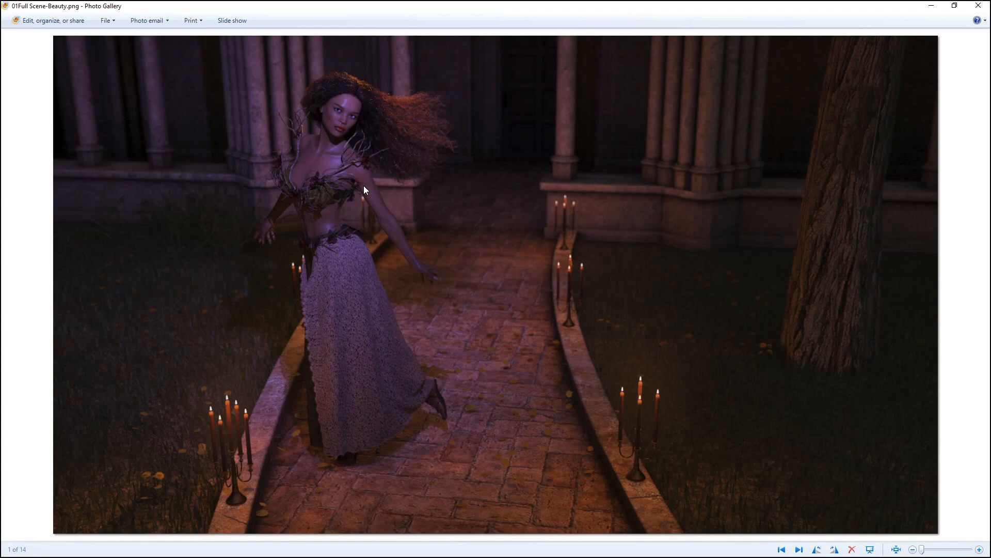
left_click(977, 7)
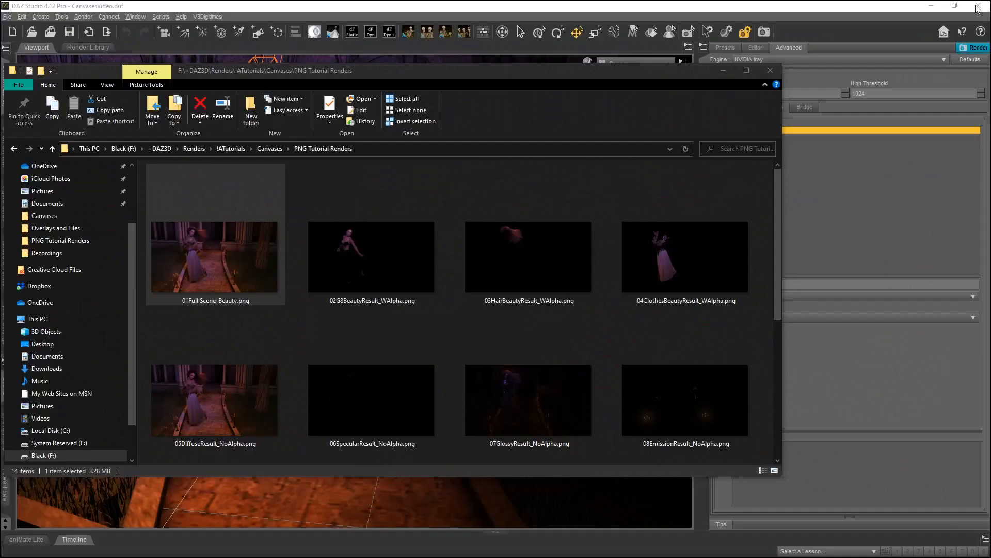
left_click(714, 73)
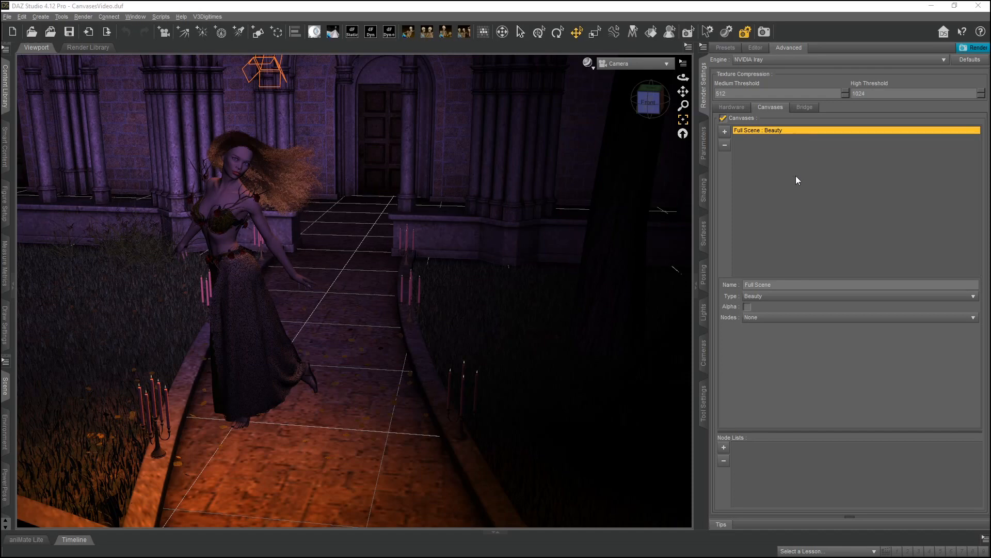
Browse the Render Settings editor's property groups, checking the Active Canvas option and the General settings.
left_click(704, 146)
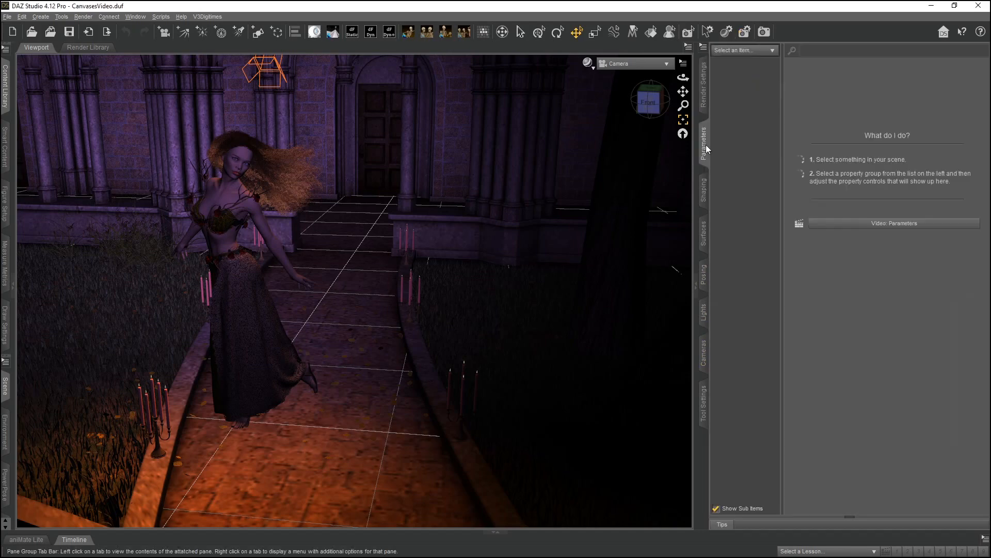
left_click(704, 101)
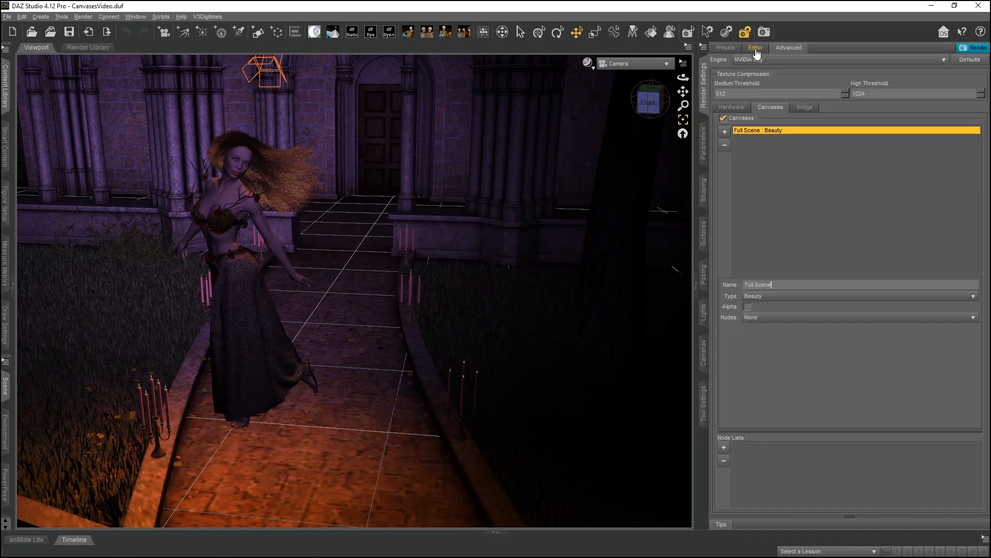
left_click(756, 49)
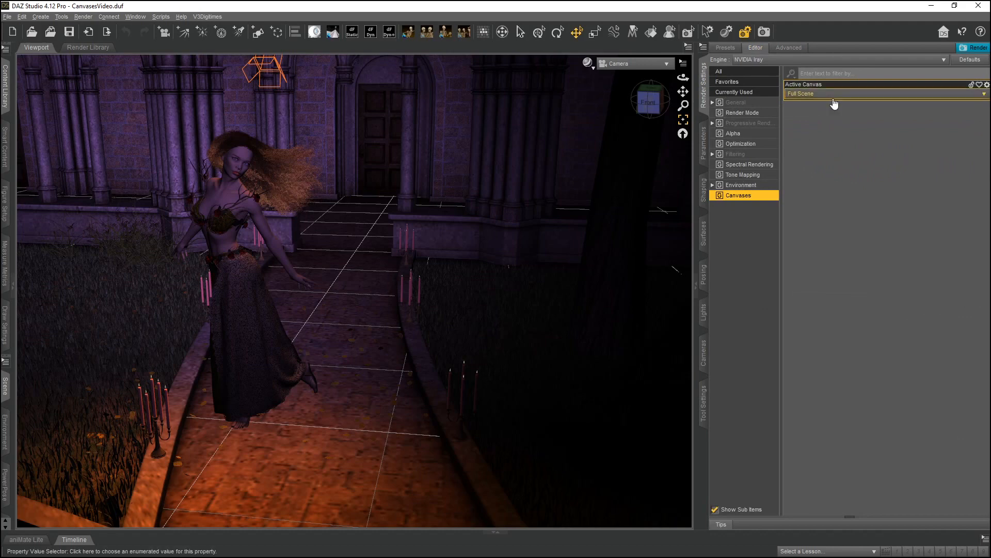
left_click(810, 103)
left_click(810, 108)
left_click(757, 105)
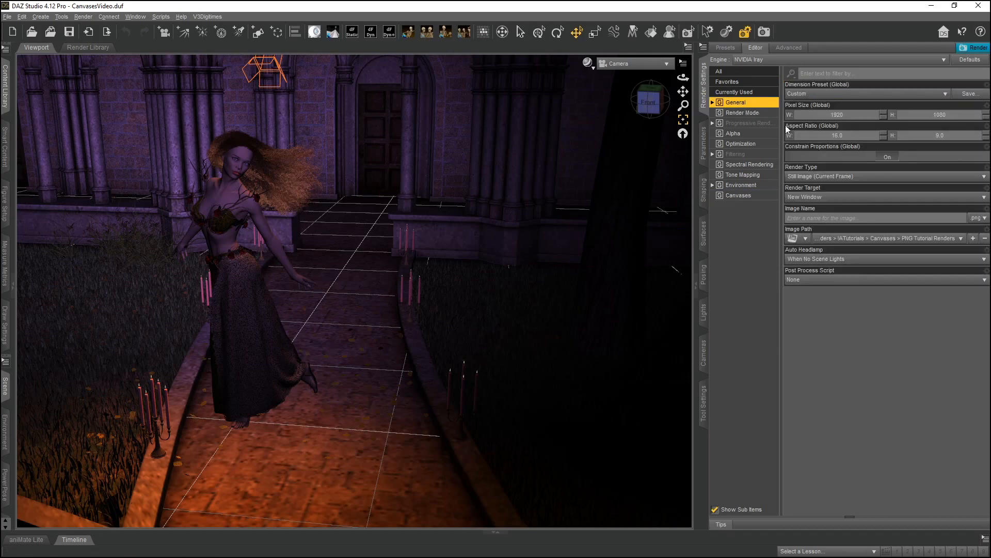
Inspect the available image format options for the render output, keeping png.
left_click(979, 218)
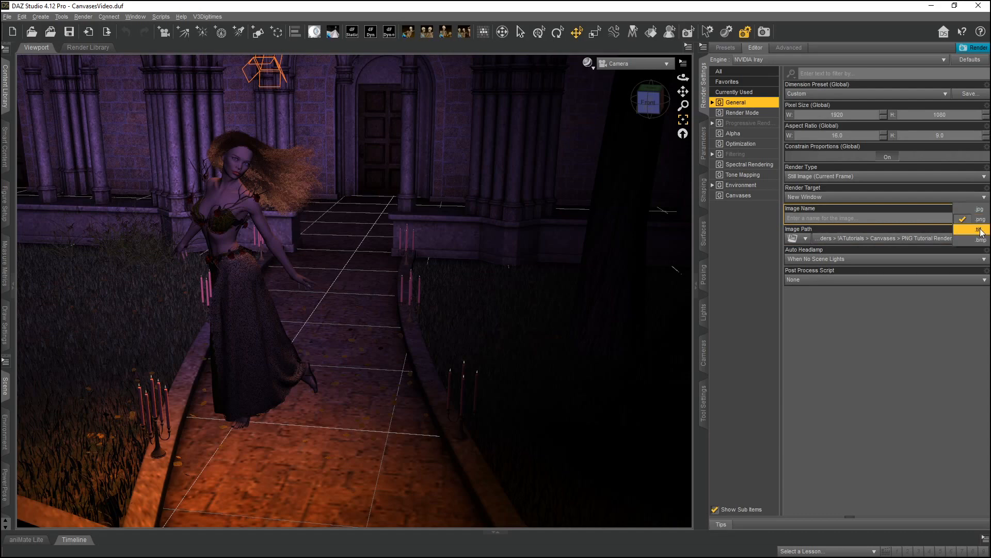
left_click(977, 220)
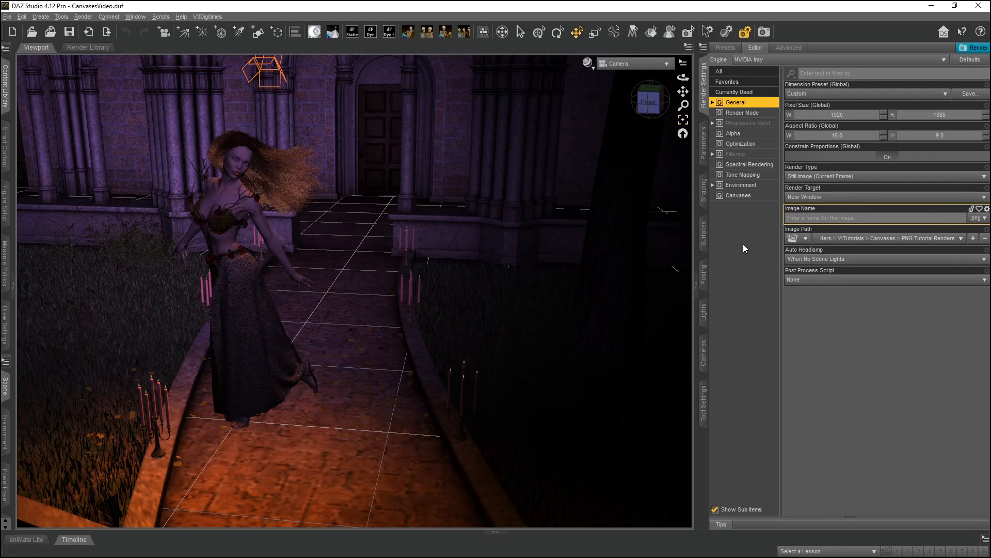
left_click(983, 219)
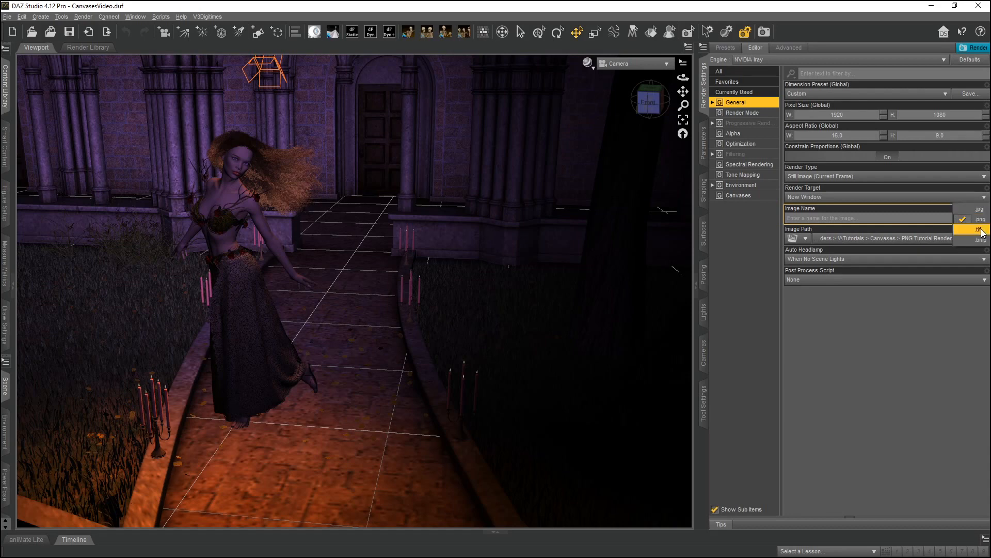
left_click(981, 220)
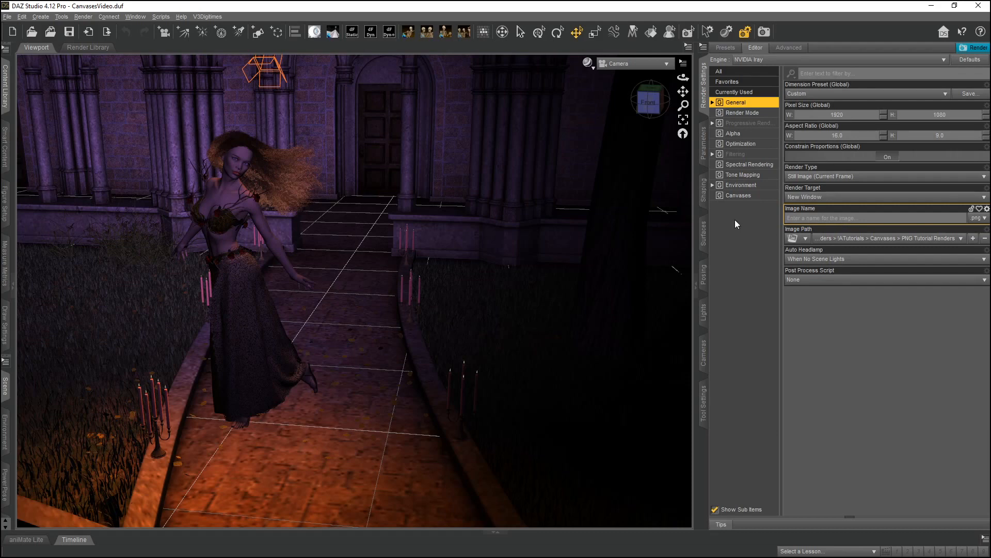
Add a second Beauty canvas, name it G8, and enable Alpha for it.
left_click(795, 50)
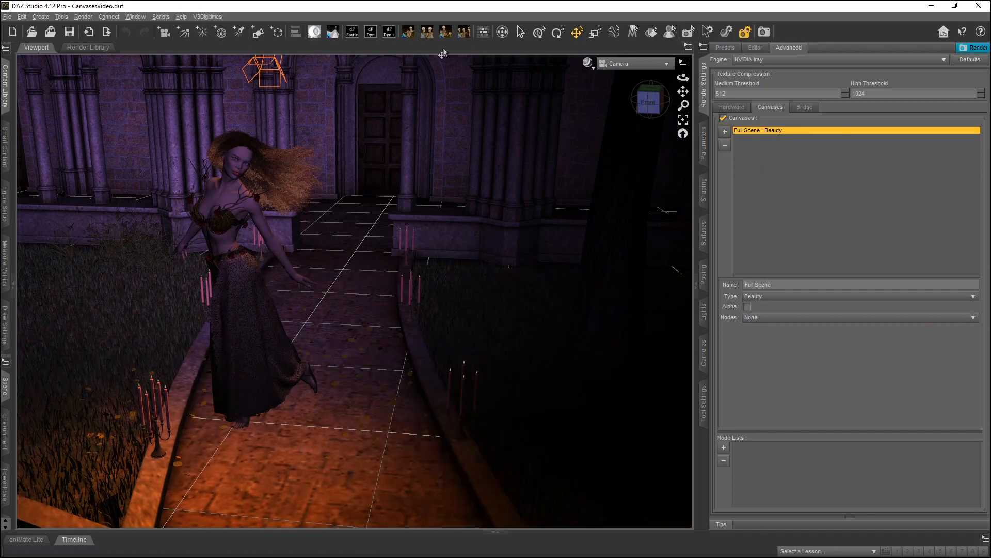
left_click(724, 132)
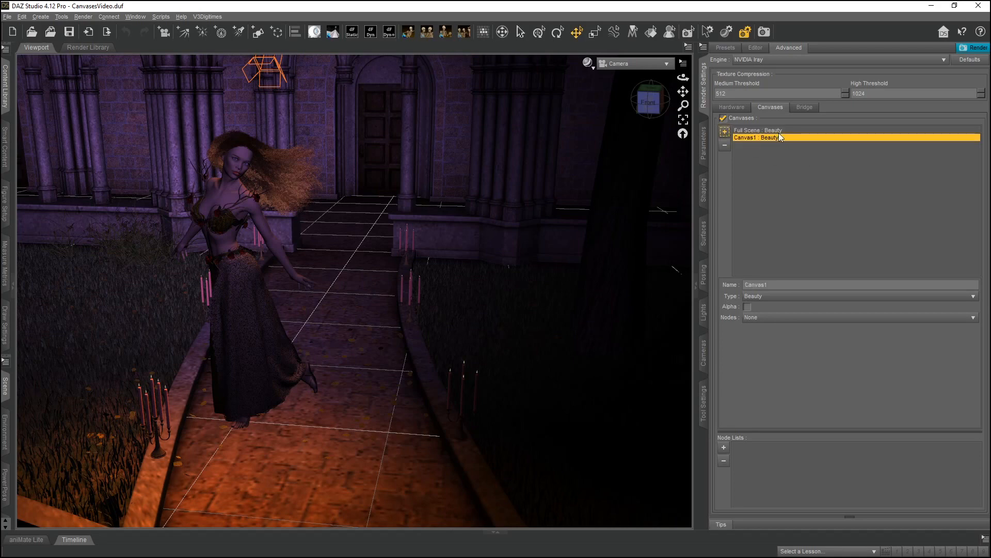
double_click(801, 288)
type("G8")
key("Return")
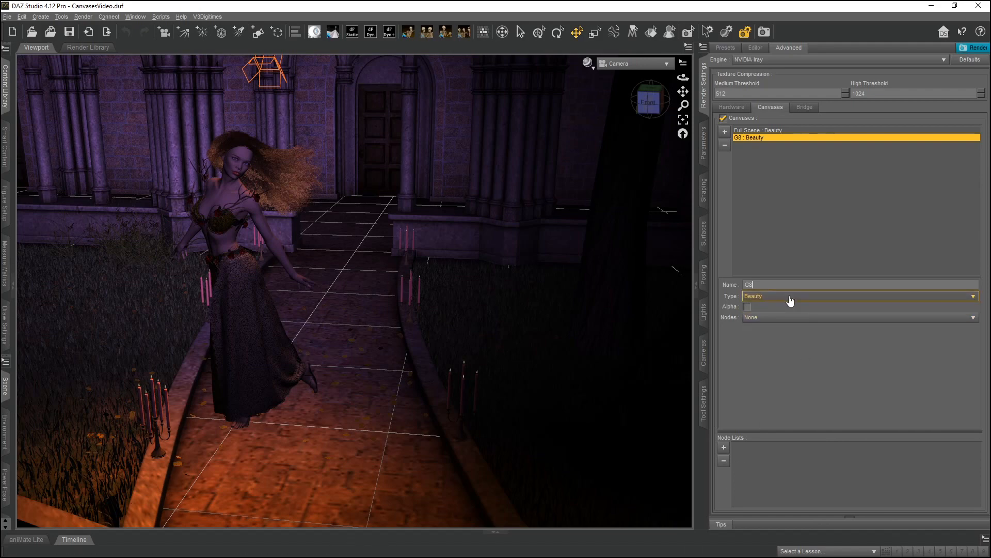
left_click(746, 307)
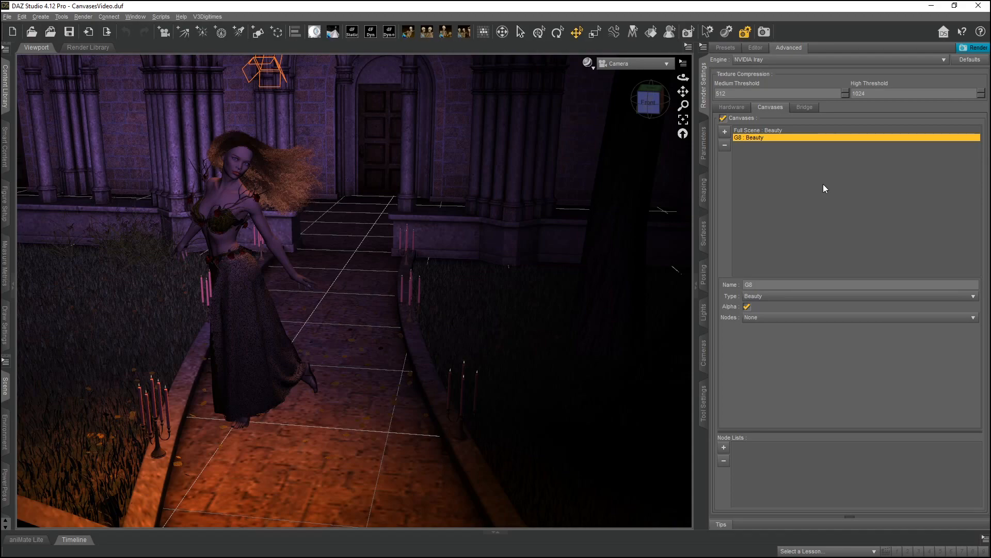
Select the Genesis 8 Female figure and its eyelashes in the Scene pane and review the canvas Nodes options.
left_click(6, 385)
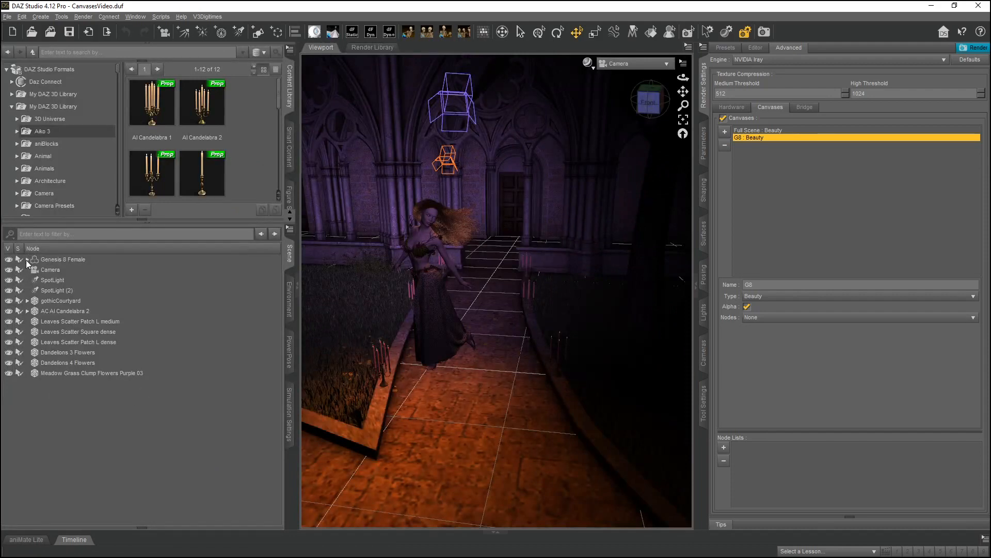
left_click(29, 259)
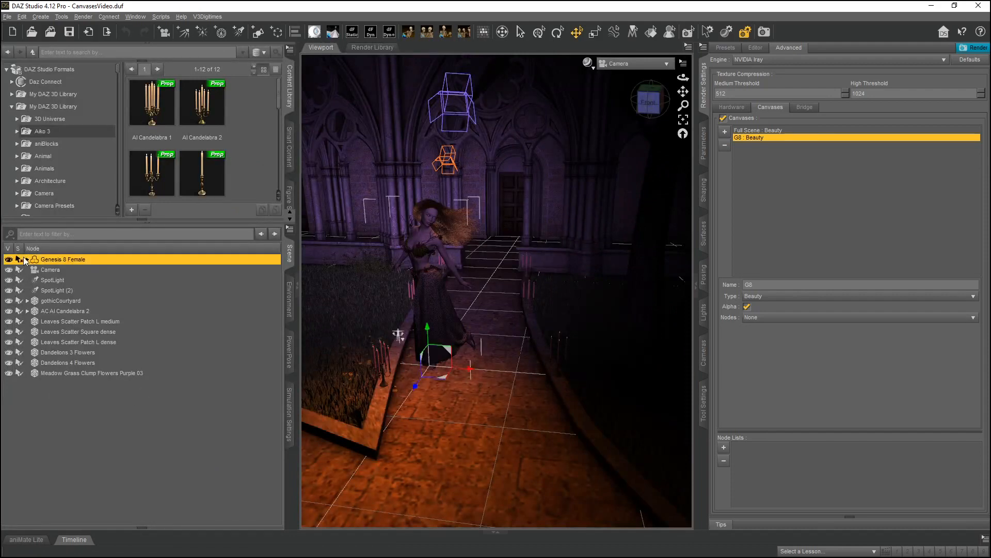
left_click(27, 259)
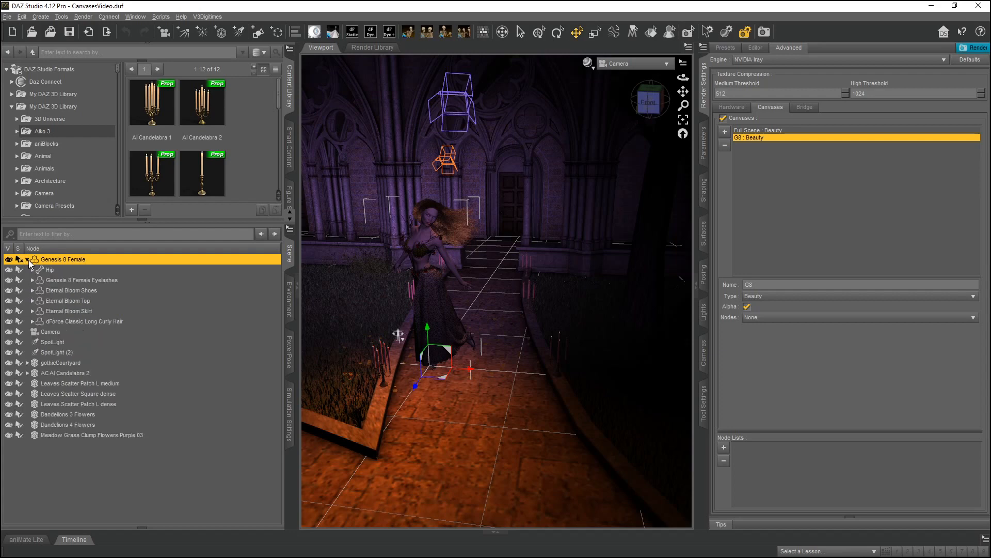
left_click(89, 280, "ctrl")
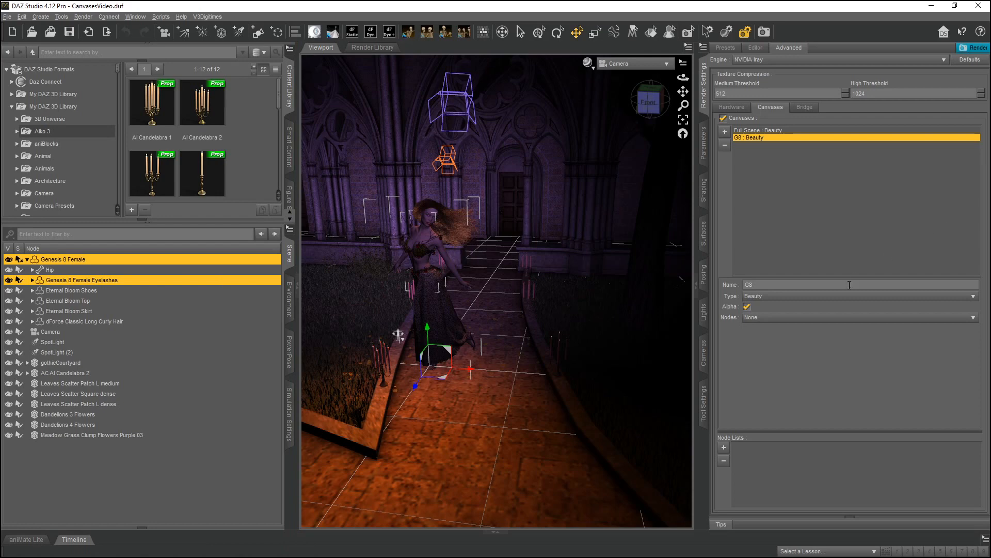
left_click(781, 320)
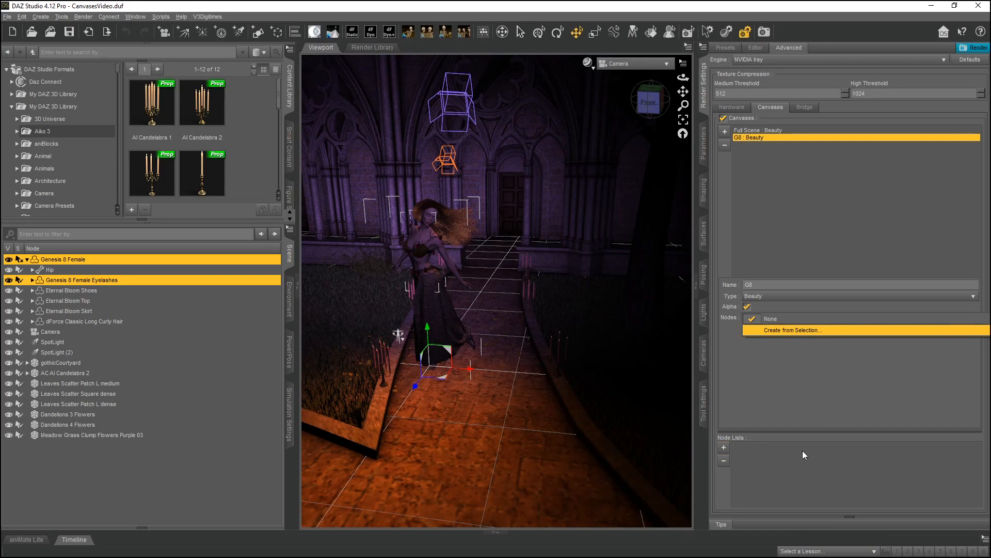
left_click(825, 194)
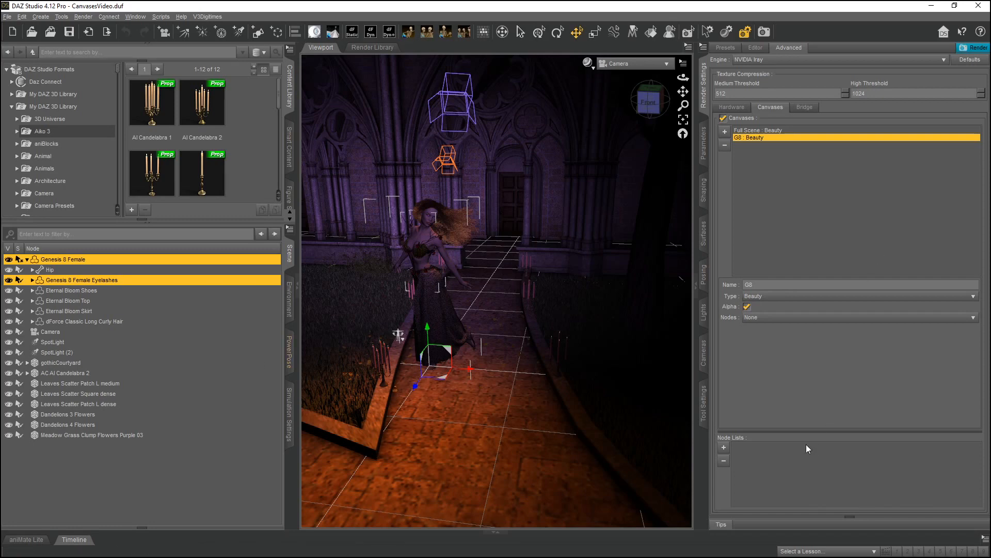
Add a new node list named G8.
left_click(723, 449)
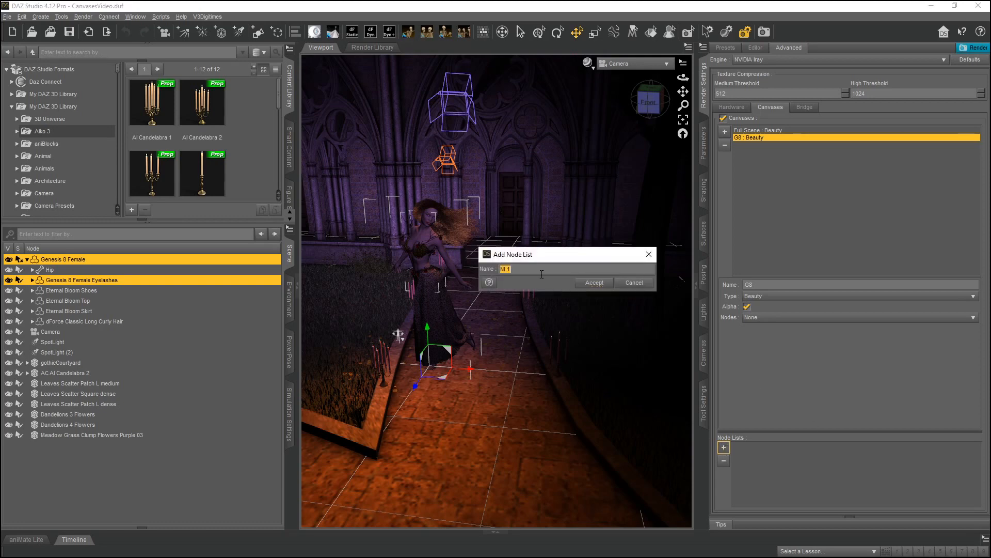
type("G8")
left_click(594, 284)
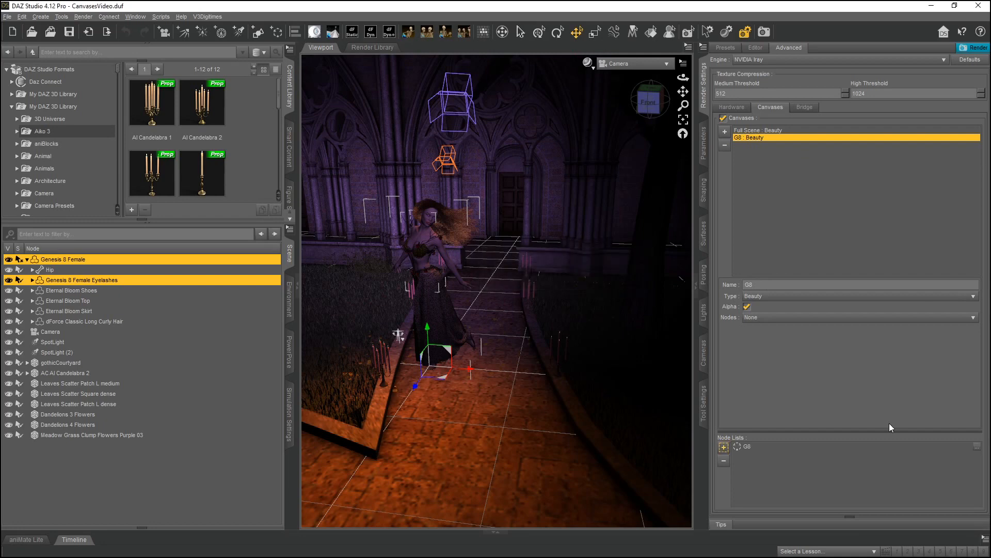
Edit the G8 node list to include the Genesis 8 Female figure with all its child items.
left_click(744, 447)
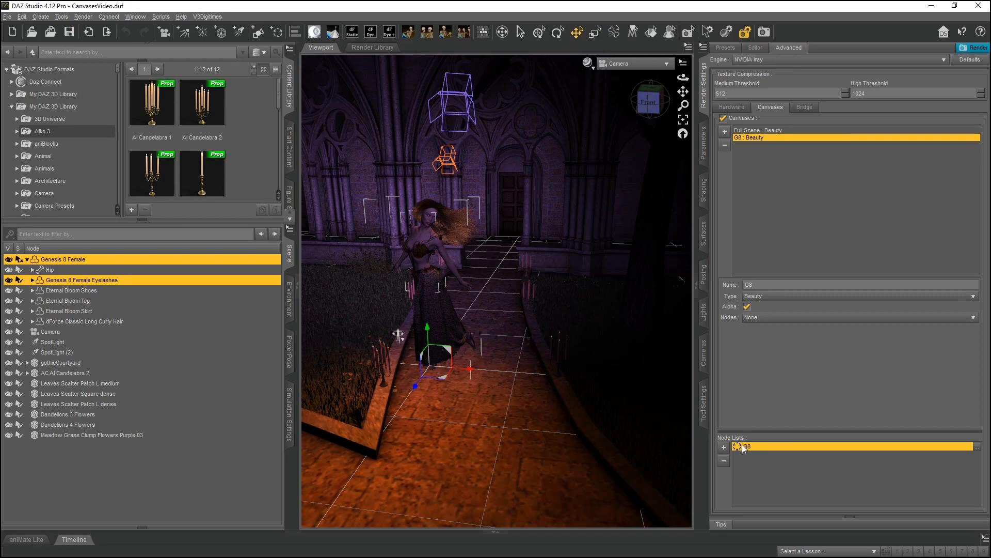
left_click(977, 446)
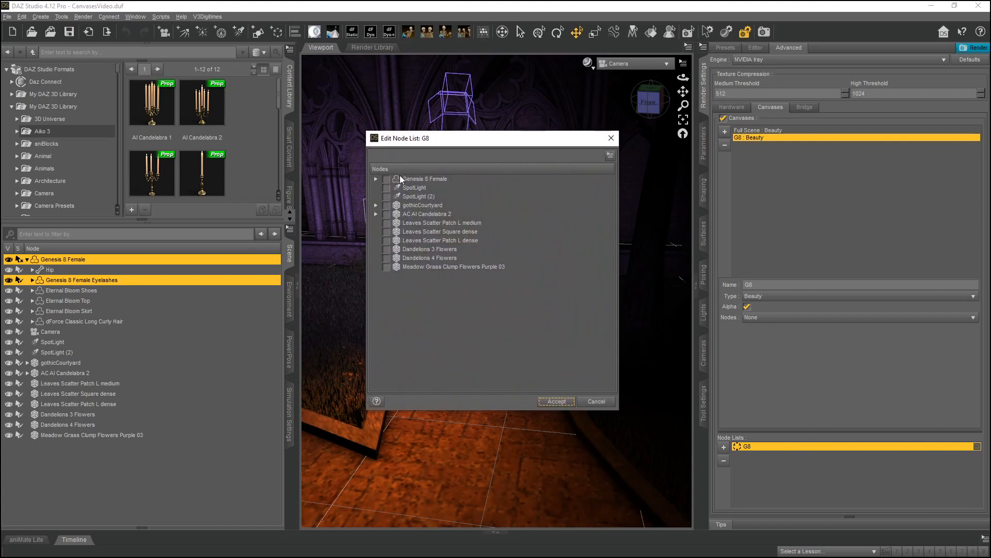
left_click(385, 178)
left_click(375, 178)
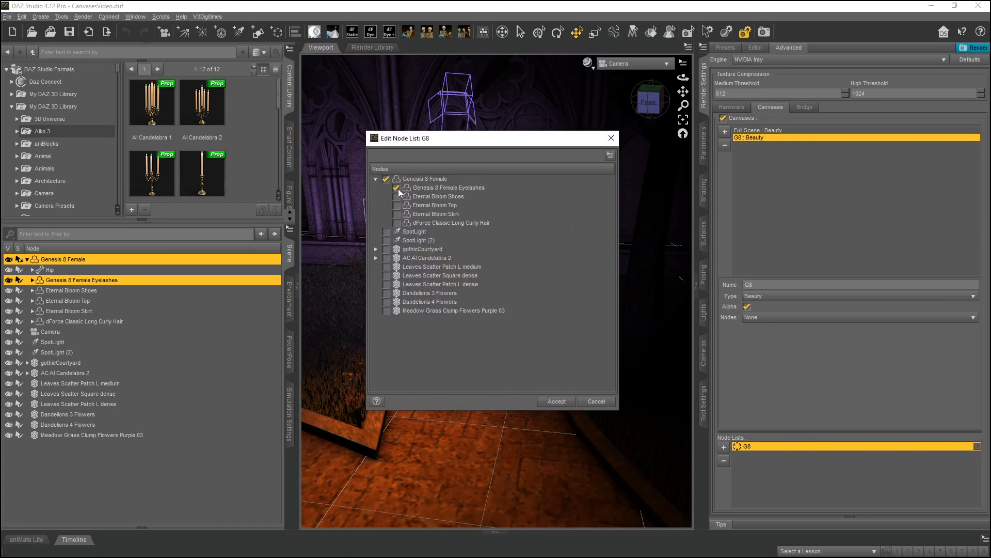
left_click(556, 402)
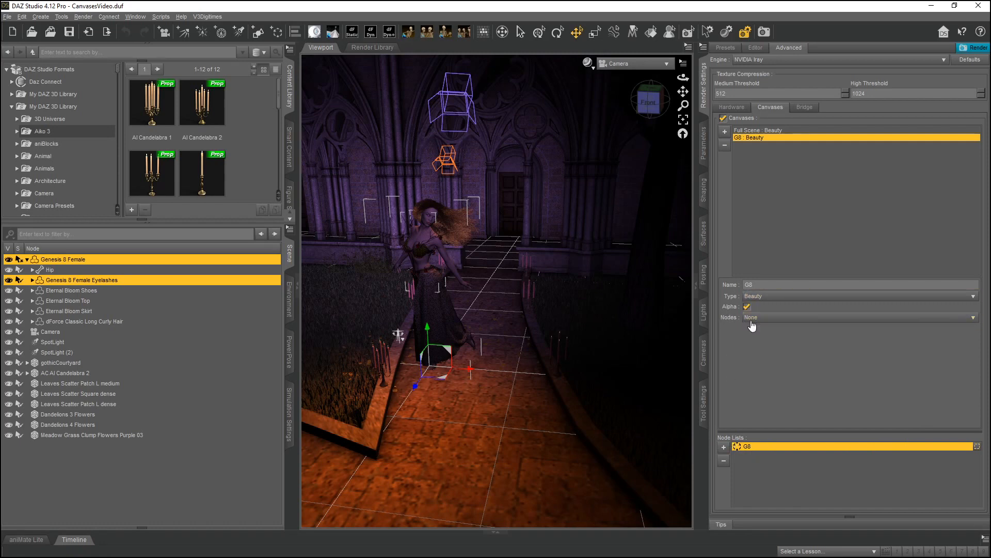
Assign the G8 node list to the G8 canvas's Nodes setting.
left_click(775, 323)
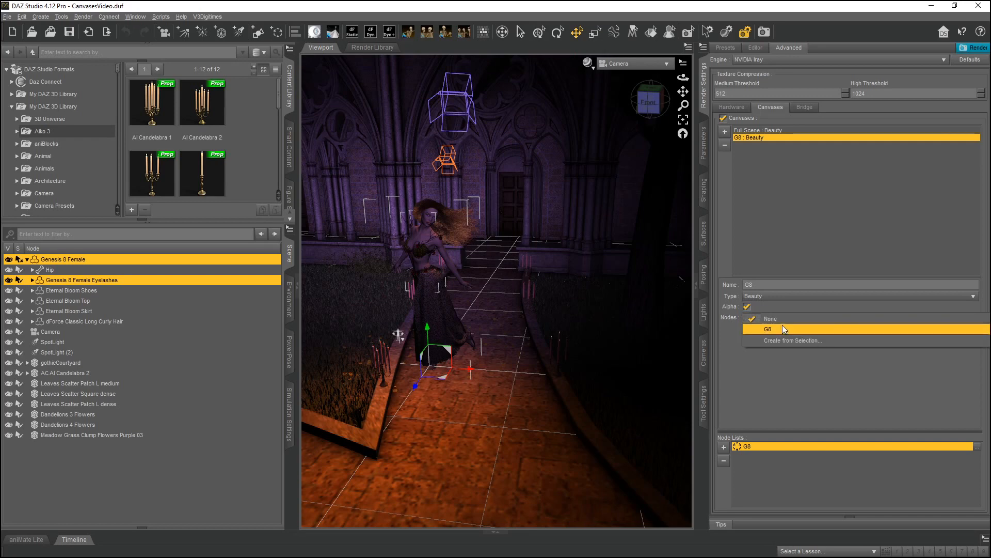
left_click(782, 328)
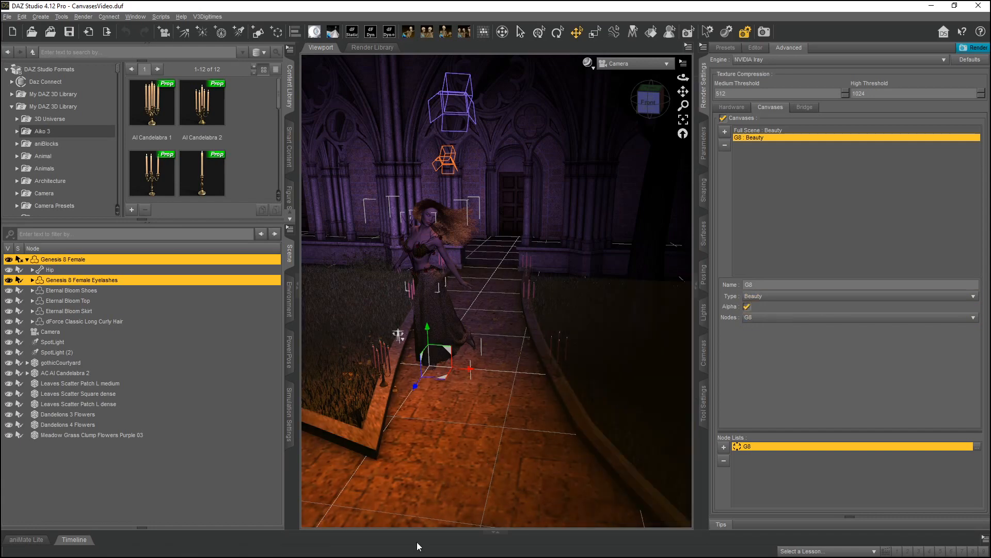
mouse_move(414, 556)
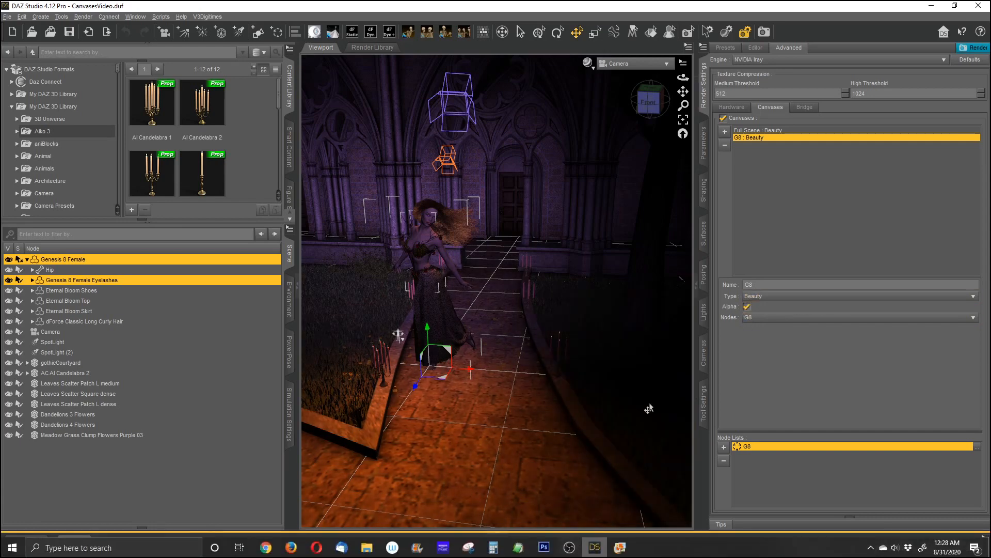
left_click(766, 132)
left_click(767, 139)
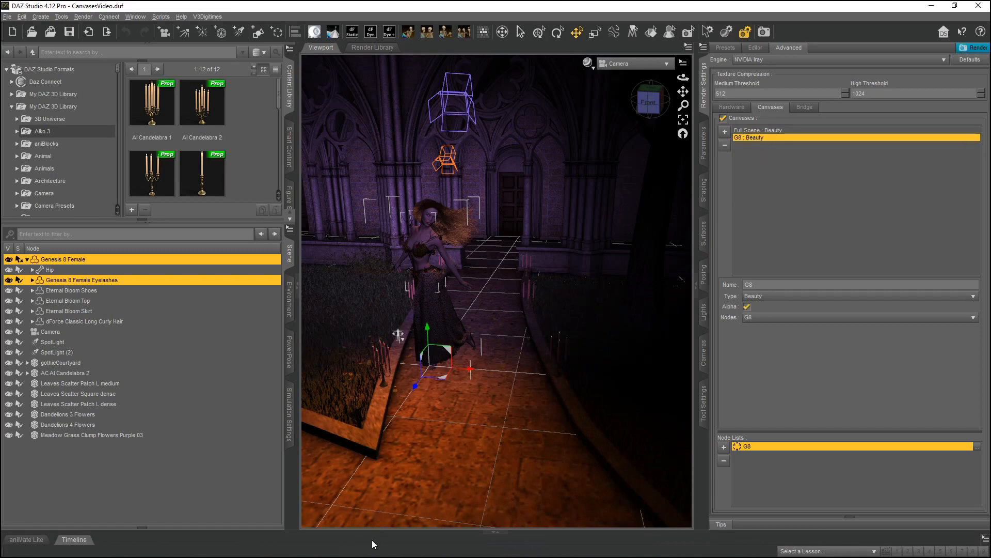
Open the 02G8BeautyResult_WAlpha.png render in the photo viewer and inspect it zoomed in around the figure.
mouse_move(367, 553)
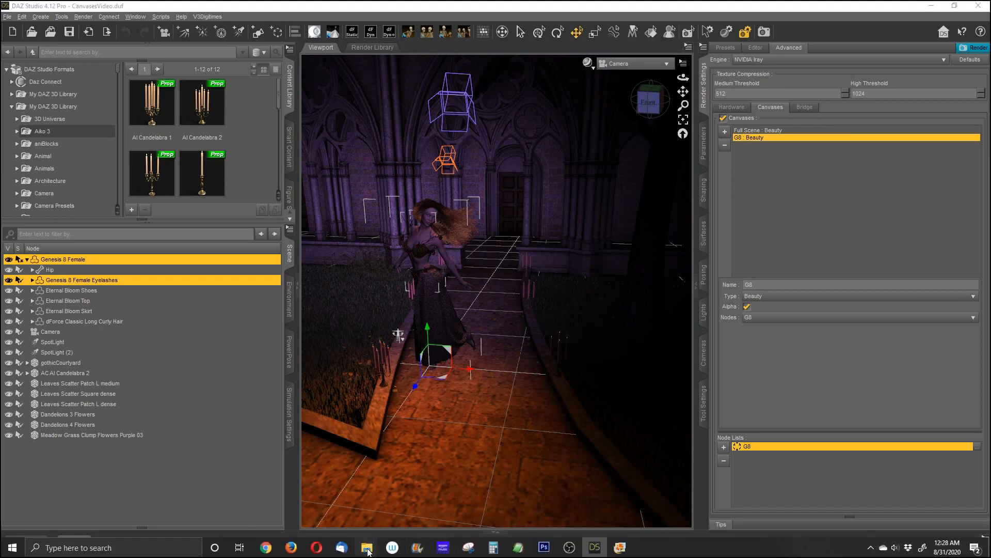
left_click(300, 507)
double_click(361, 253)
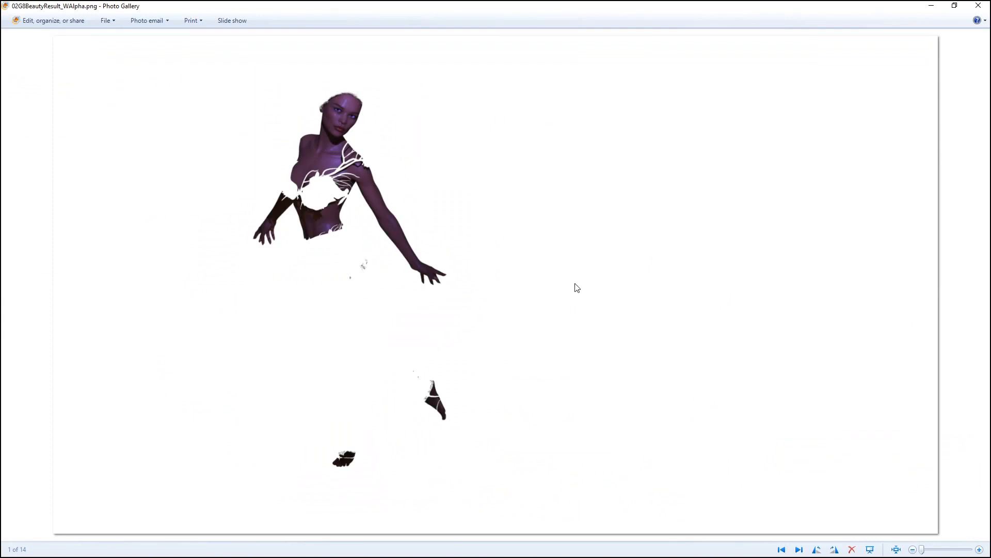
scroll(282, 125, "up", 3)
scroll(318, 175, "up", 3)
left_click_drag(362, 136, 396, 233)
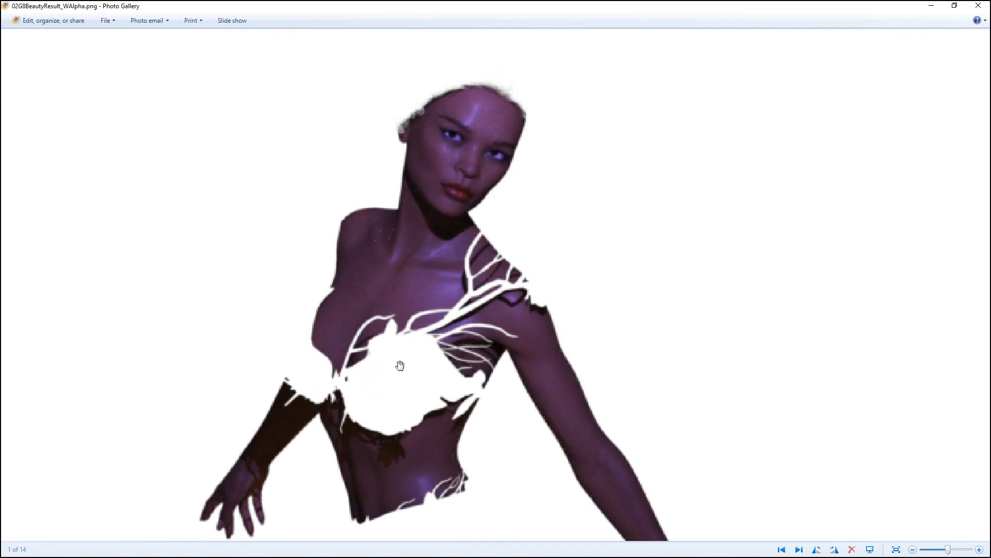
left_click_drag(453, 385, 451, 383)
scroll(466, 329, "up", 3)
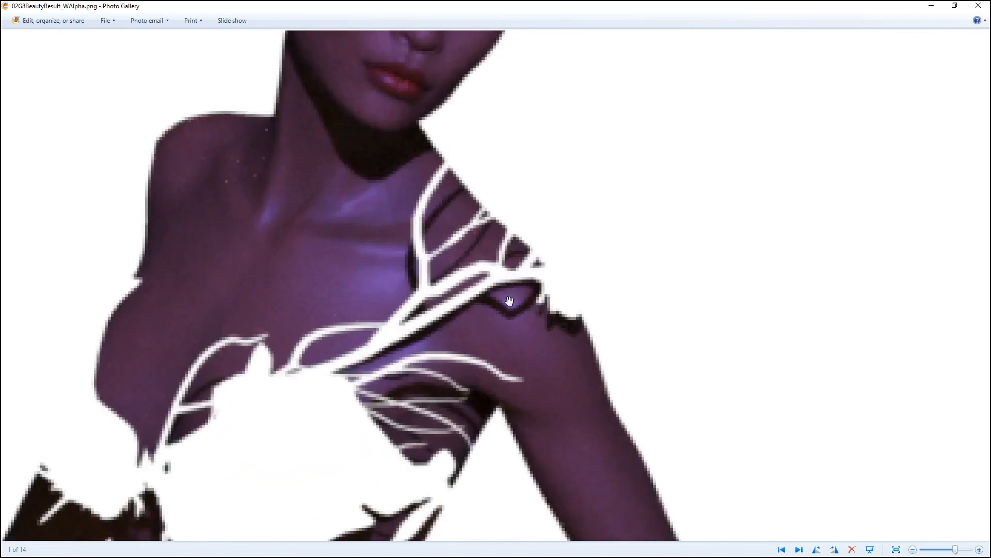
scroll(380, 306, "down", 4)
left_click_drag(406, 401, 436, 57)
scroll(480, 208, "up", 1)
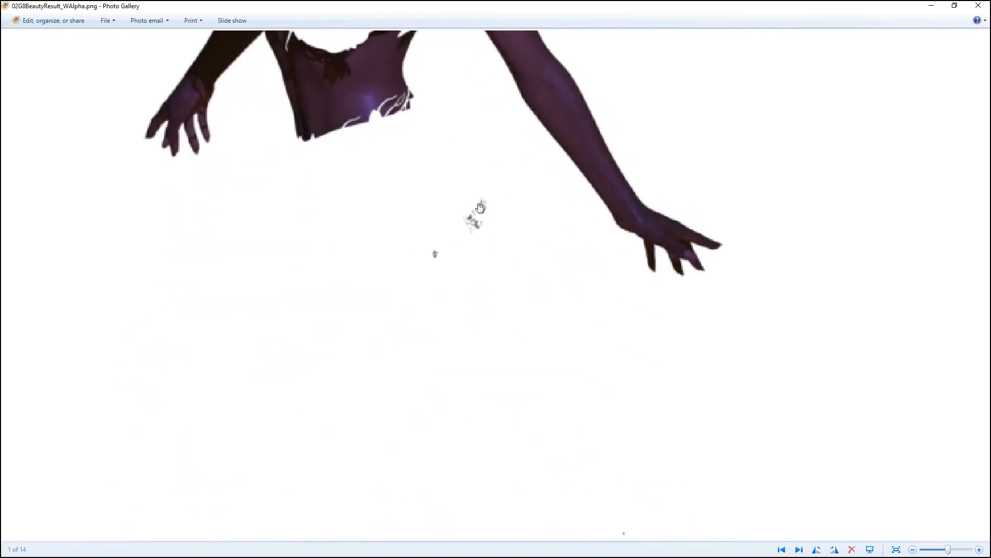
left_click_drag(482, 274, 460, 348)
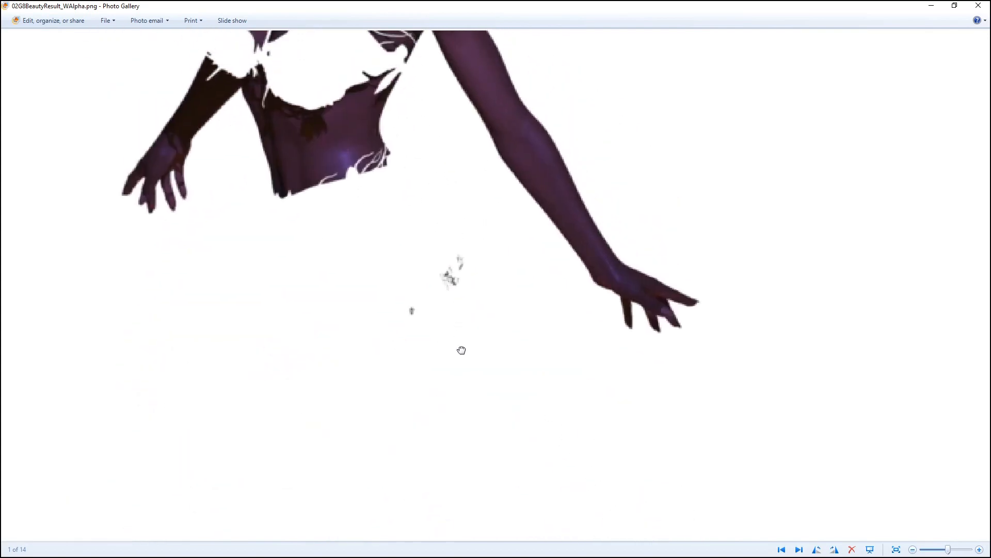
scroll(456, 332, "up", 1)
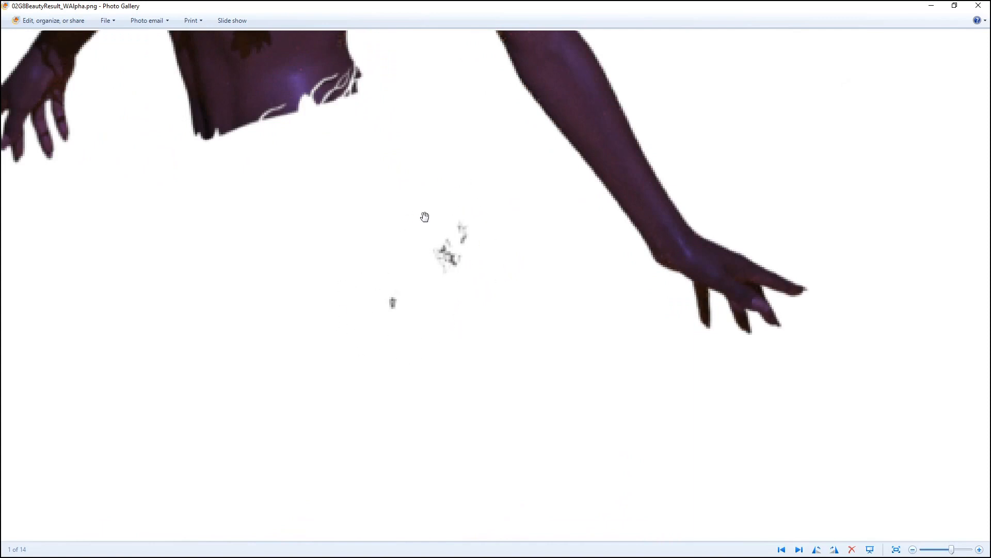
left_click_drag(474, 388, 401, 245)
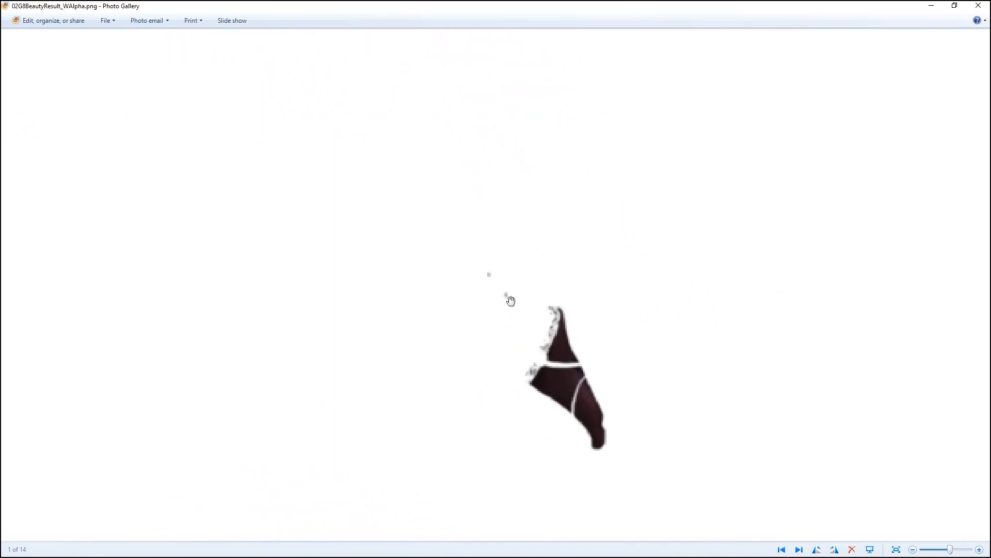
left_click_drag(428, 378, 746, 194)
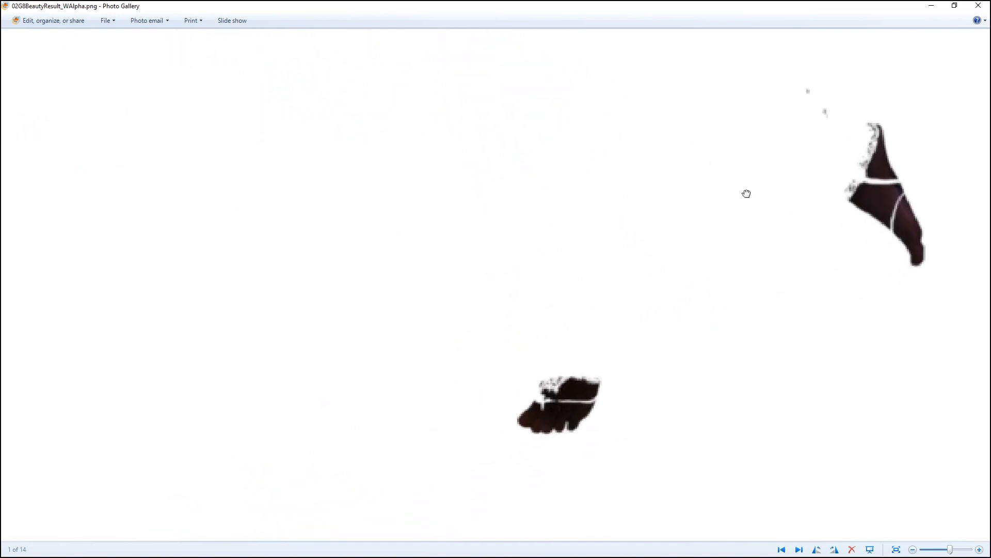
scroll(630, 305, "down", 5)
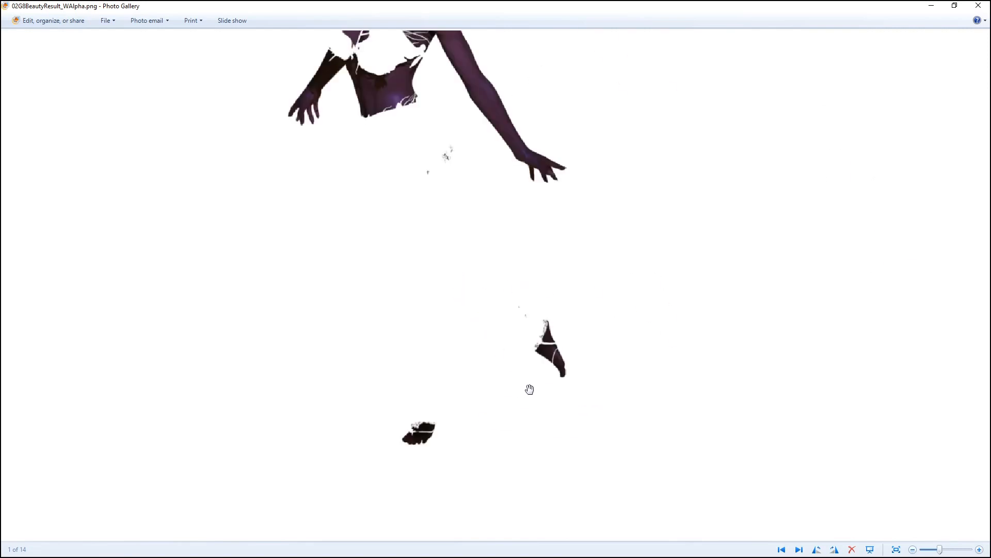
left_click_drag(436, 227, 526, 383)
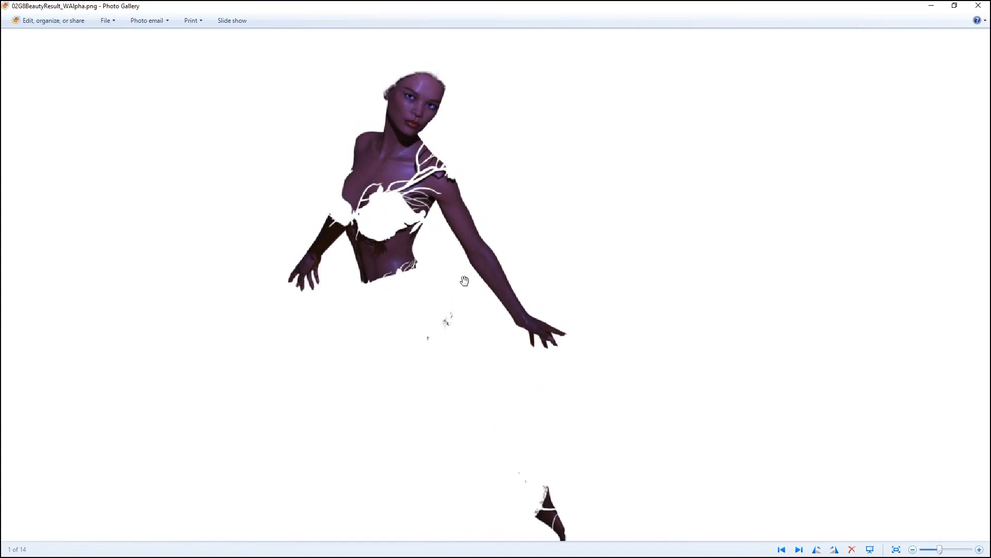
scroll(550, 303, "down", 1)
scroll(542, 310, "down", 1)
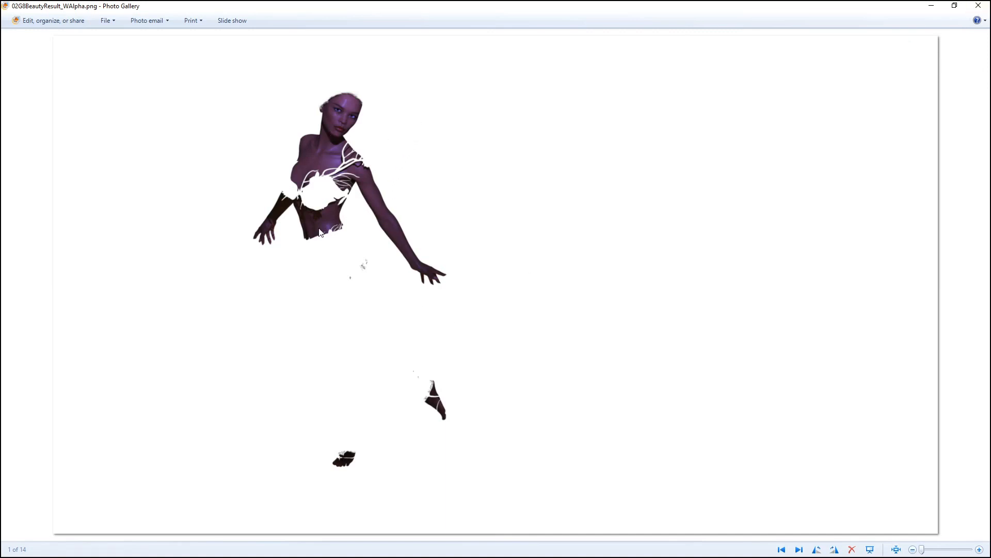
left_click(978, 5)
Open the 01Full Scene-Beauty.png render for comparison, then close the viewer and the file folder.
double_click(258, 264)
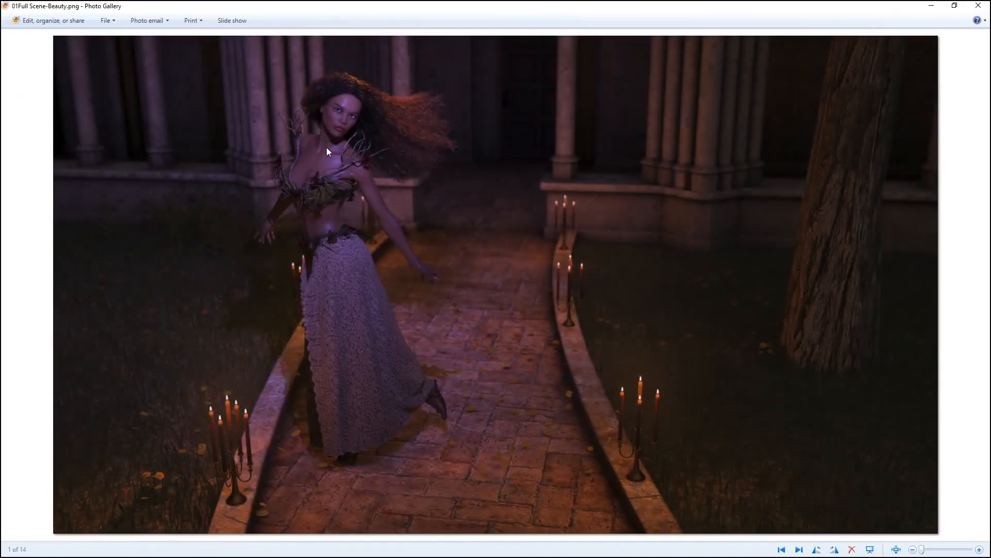
left_click(978, 6)
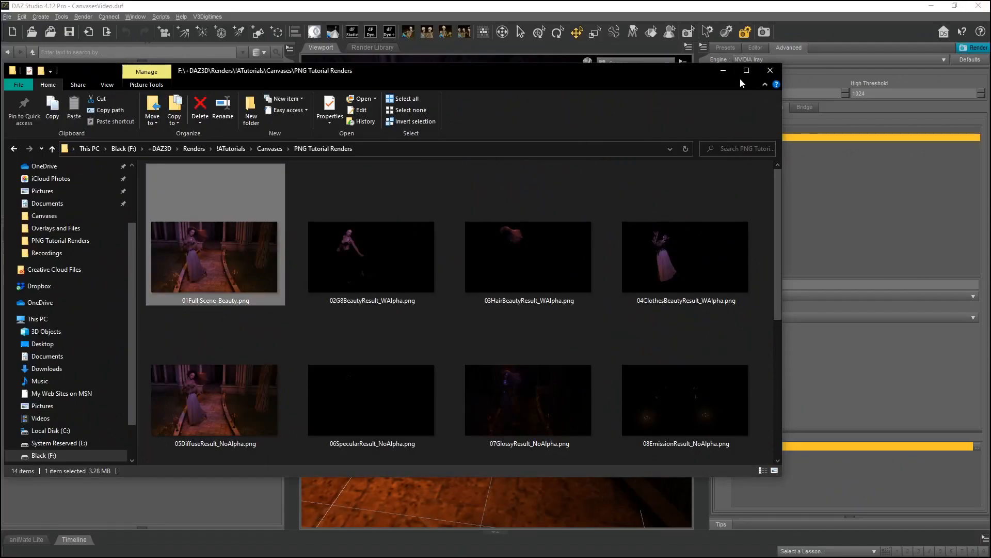
left_click(722, 73)
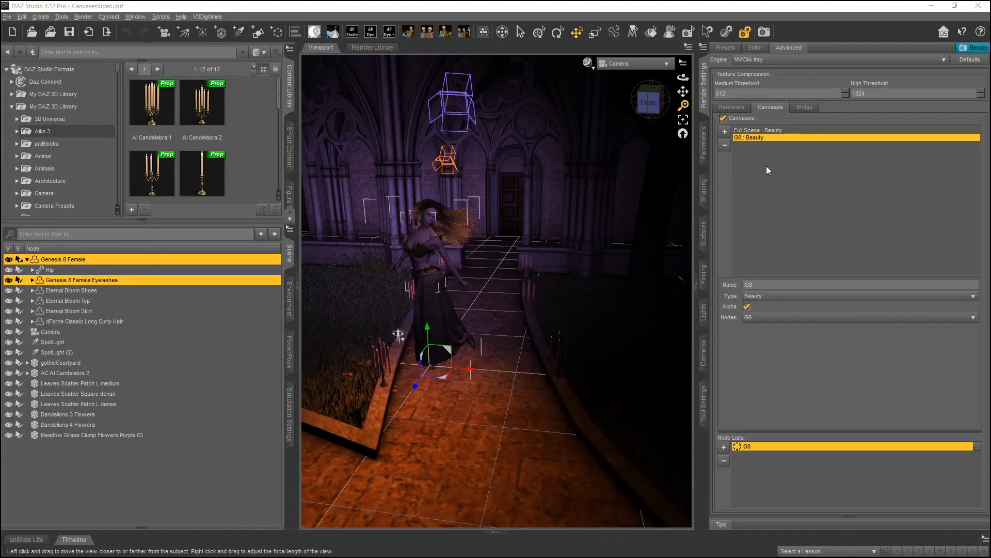
Add a new canvas named Hair and enable its Alpha option.
left_click(723, 134)
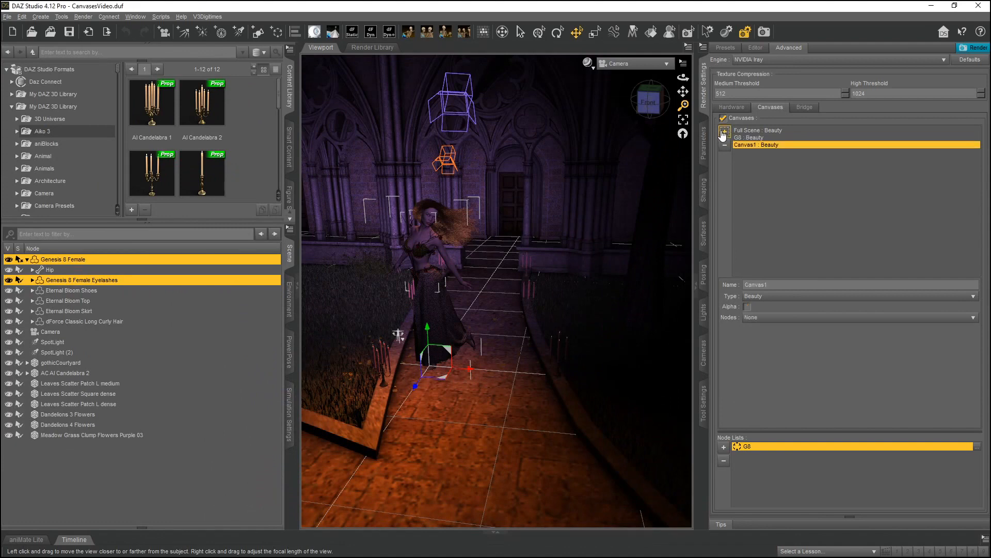
double_click(783, 283)
type("Hair")
key("Return")
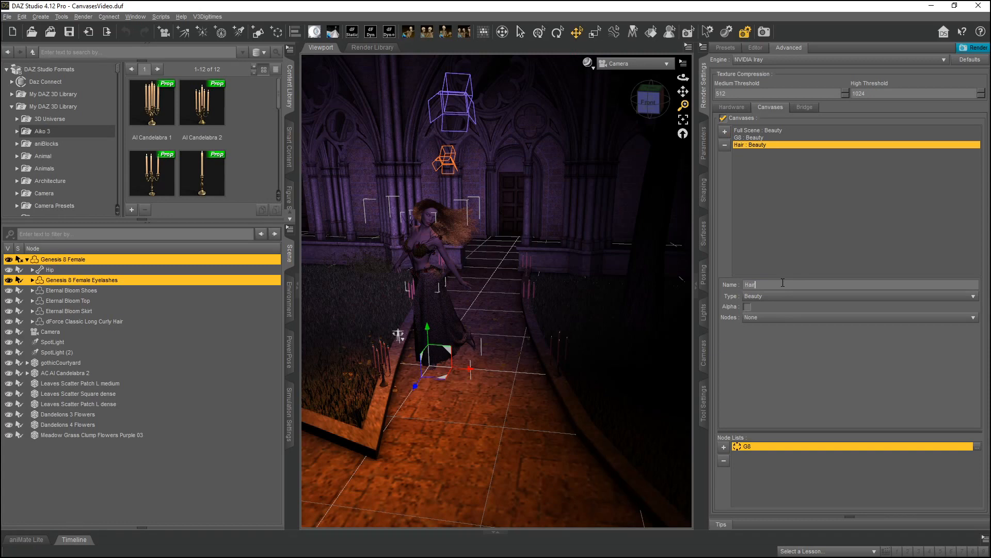
left_click(747, 306)
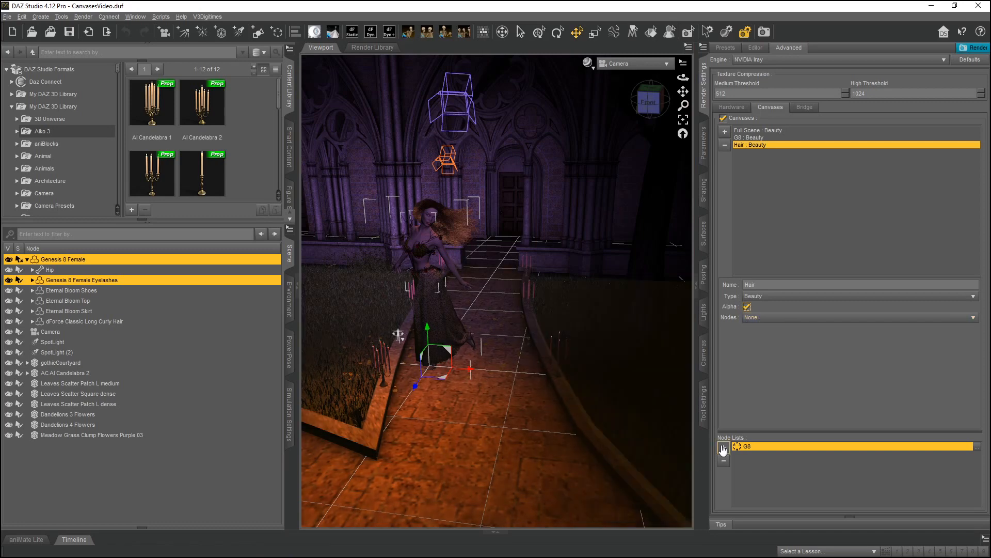
Select the dForce Classic Long Curly Hair node and create a node list named Hair from the selection for the canvas's Nodes.
left_click(81, 321)
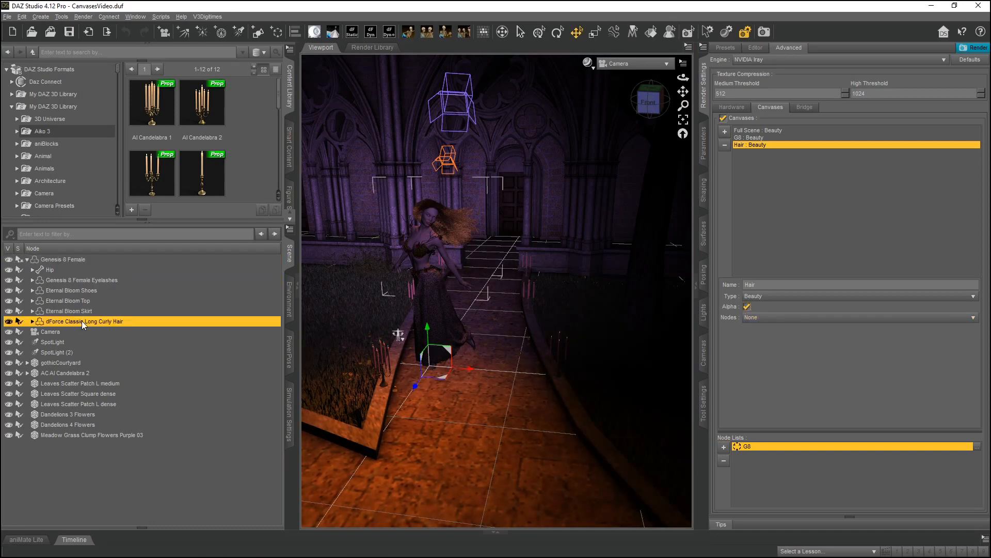
left_click(781, 319)
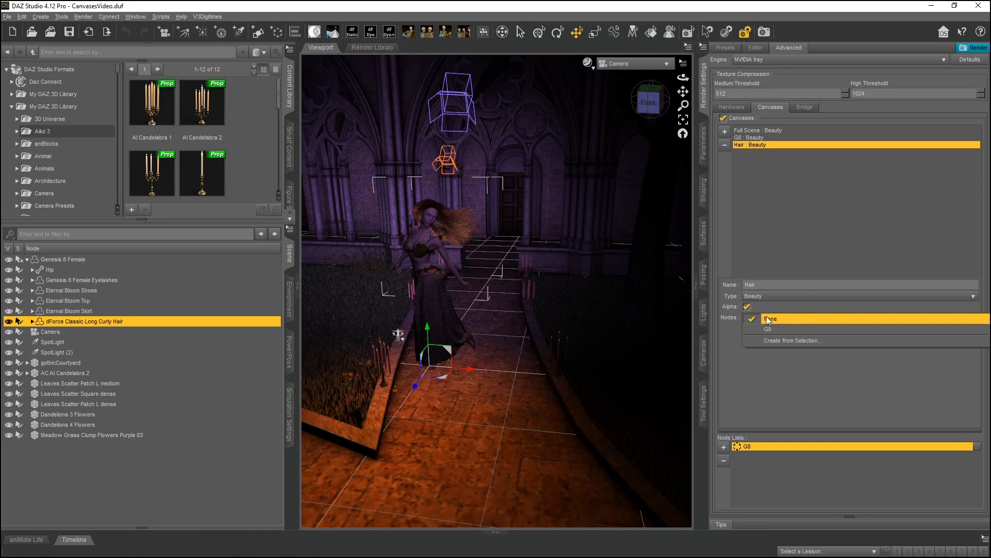
left_click(792, 340)
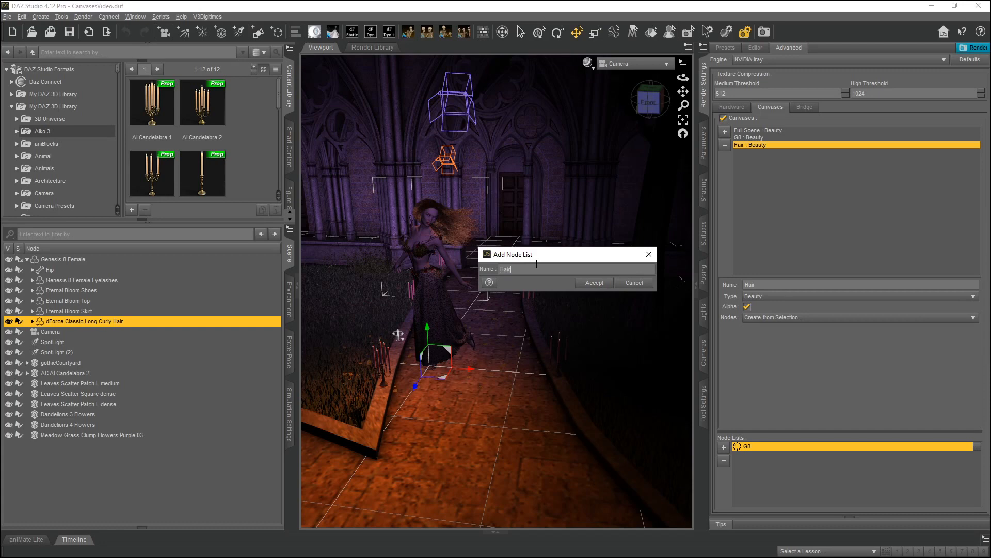
left_click(595, 282)
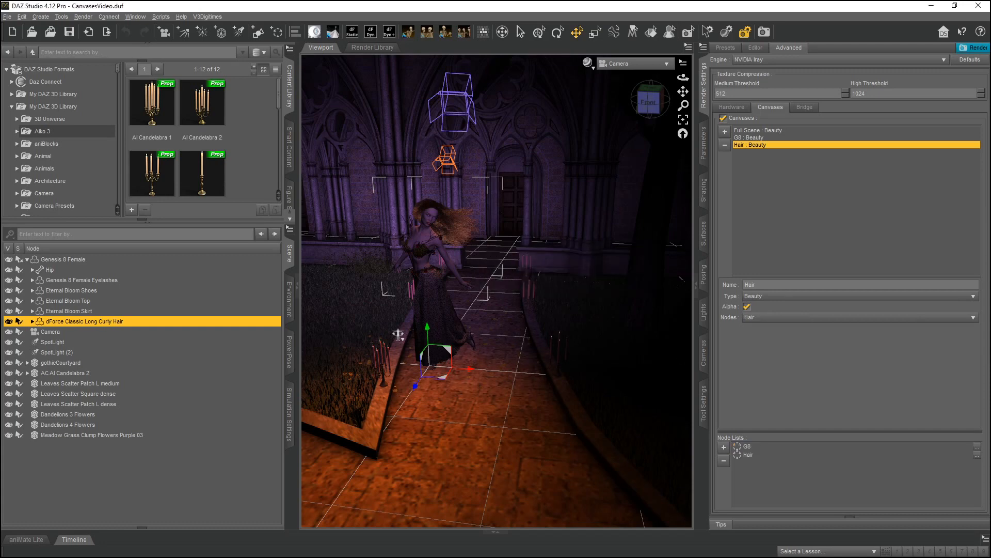
Review the Hair node list and the Hair canvas's Nodes setting.
left_click(750, 457)
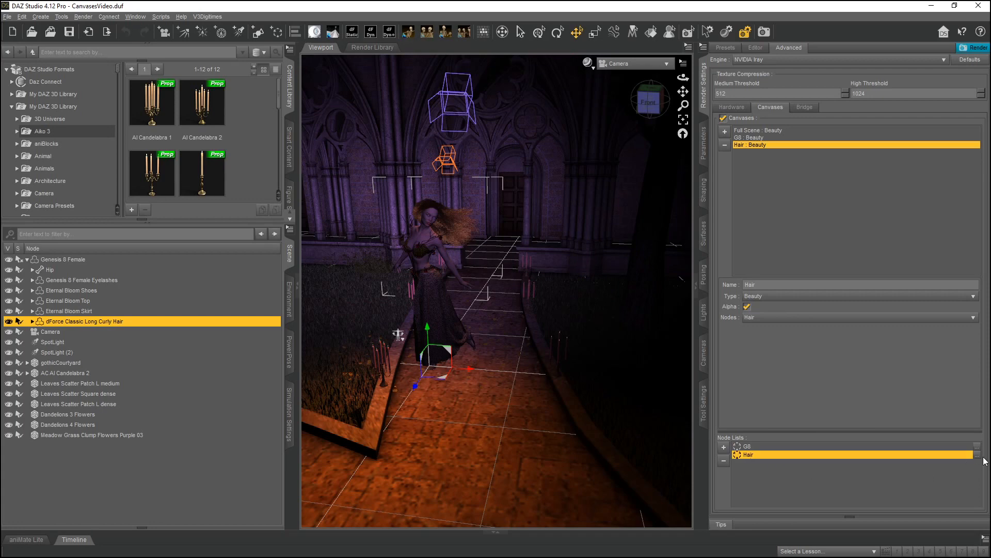
left_click(757, 316)
left_click(788, 319)
Open the 03HairBeautyResult_WAlpha.png render in the photo viewer and inspect it, then close the viewer and folder.
mouse_move(359, 555)
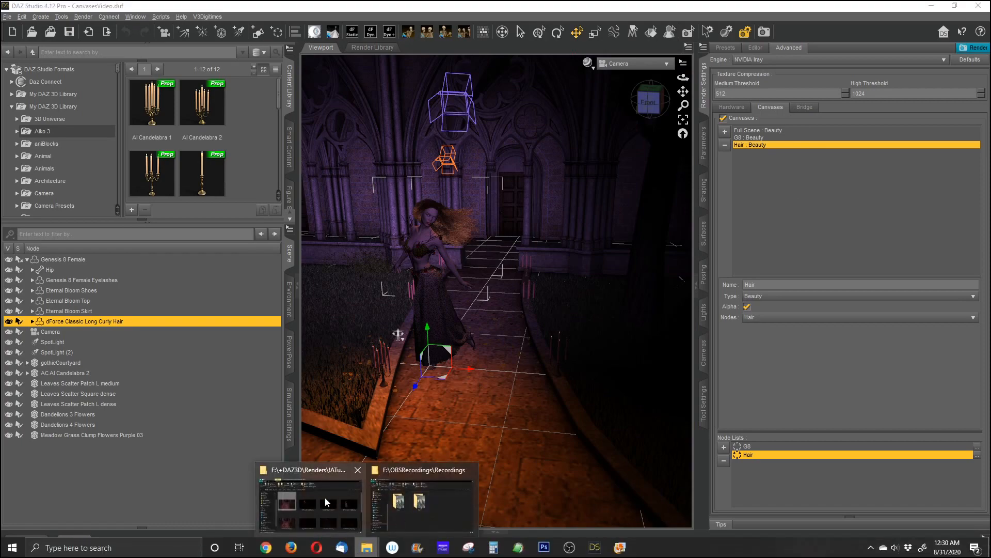
left_click(327, 501)
double_click(537, 223)
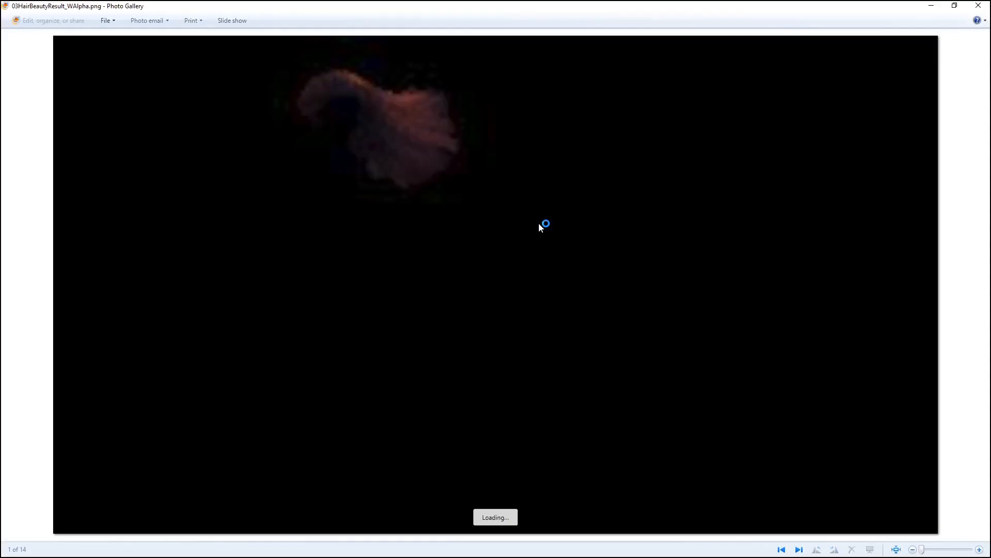
scroll(472, 141, "up", 5)
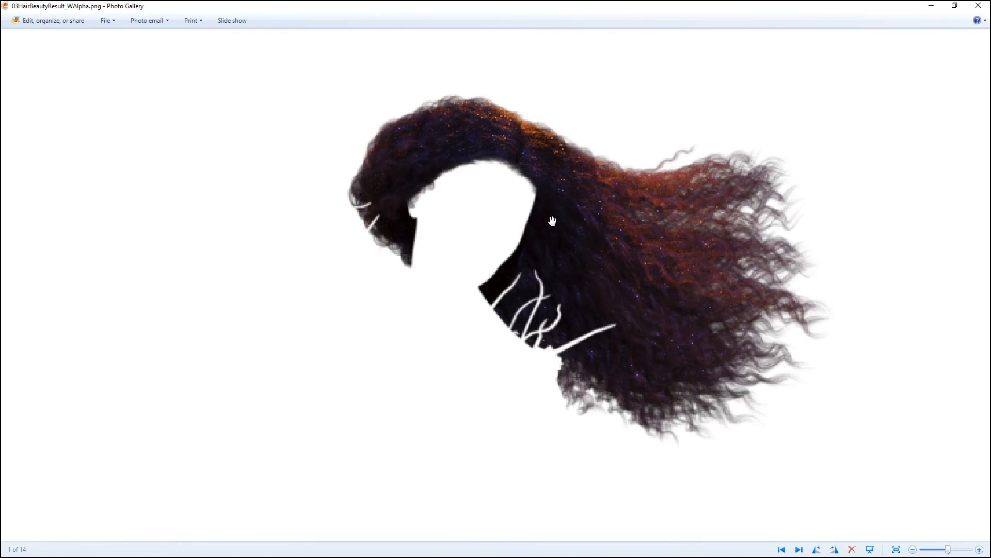
scroll(625, 310, "down", 3)
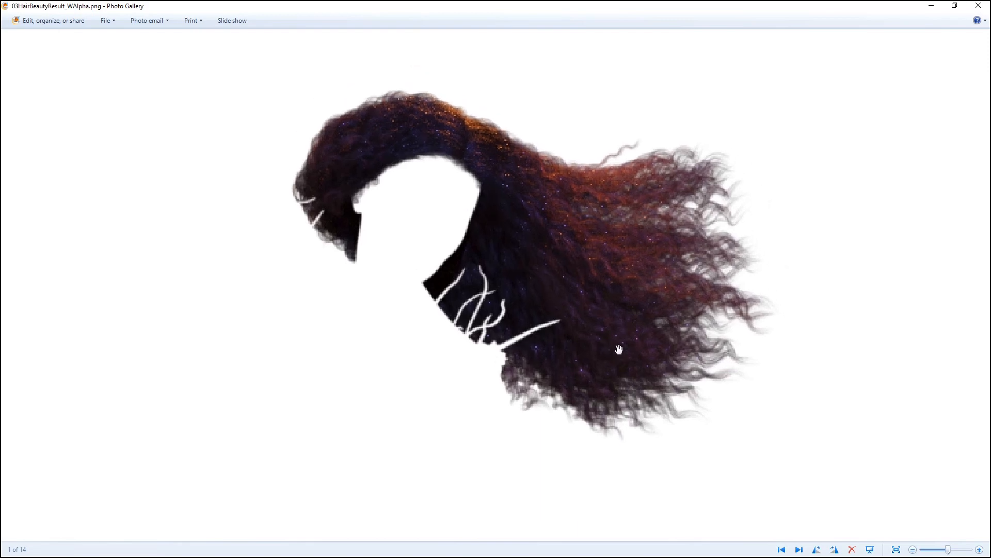
left_click(978, 6)
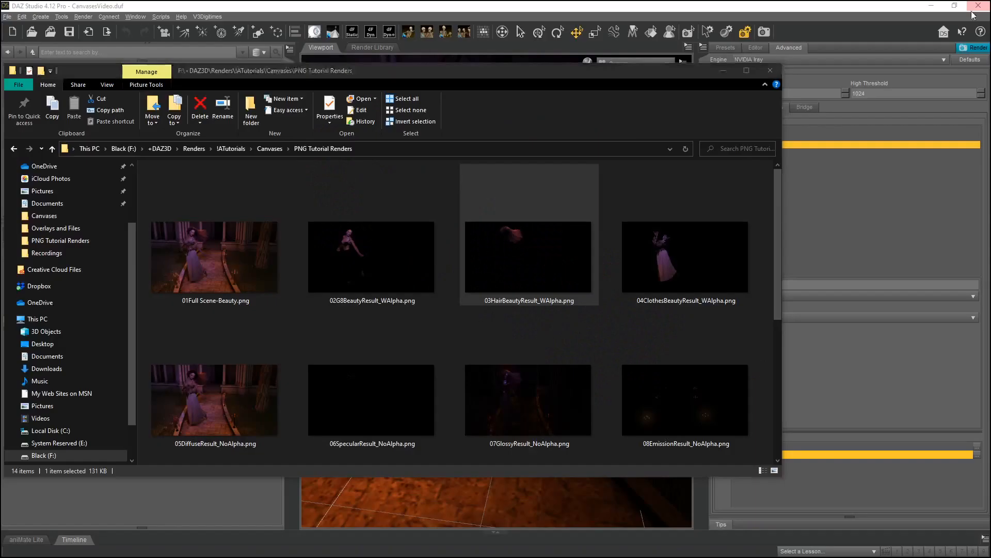
left_click(723, 70)
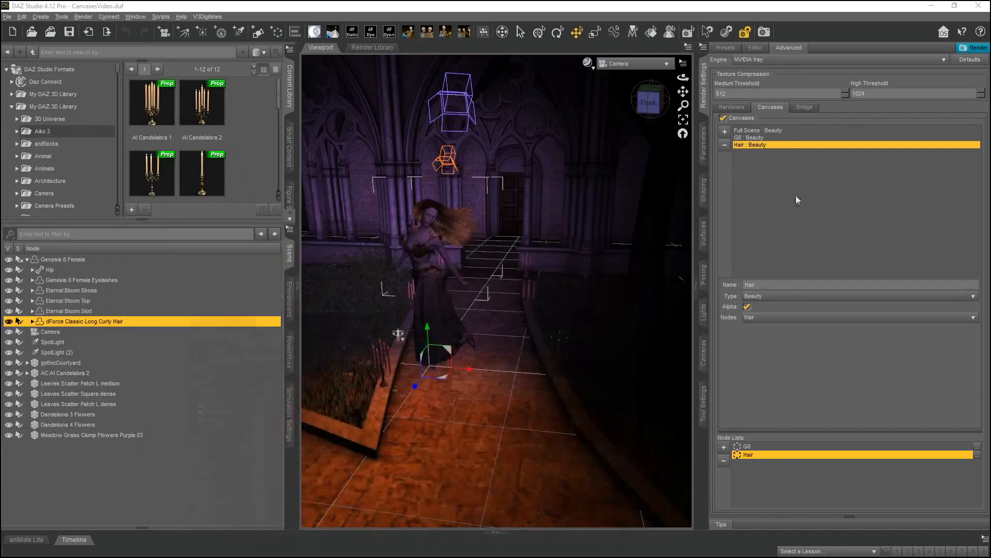
Add a new canvas named Clothes and enable its Alpha option.
left_click(724, 131)
double_click(781, 285)
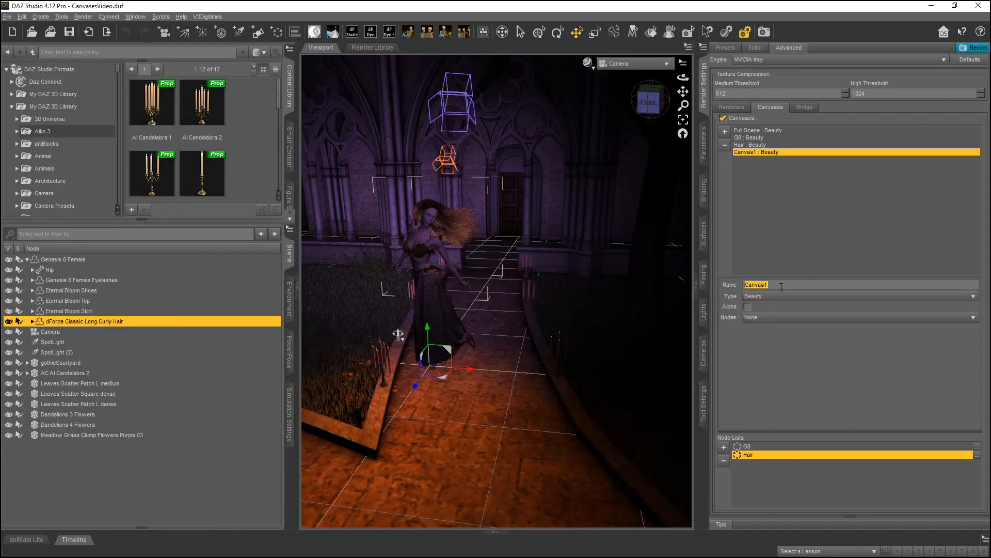
type("Clothes")
left_click(748, 307)
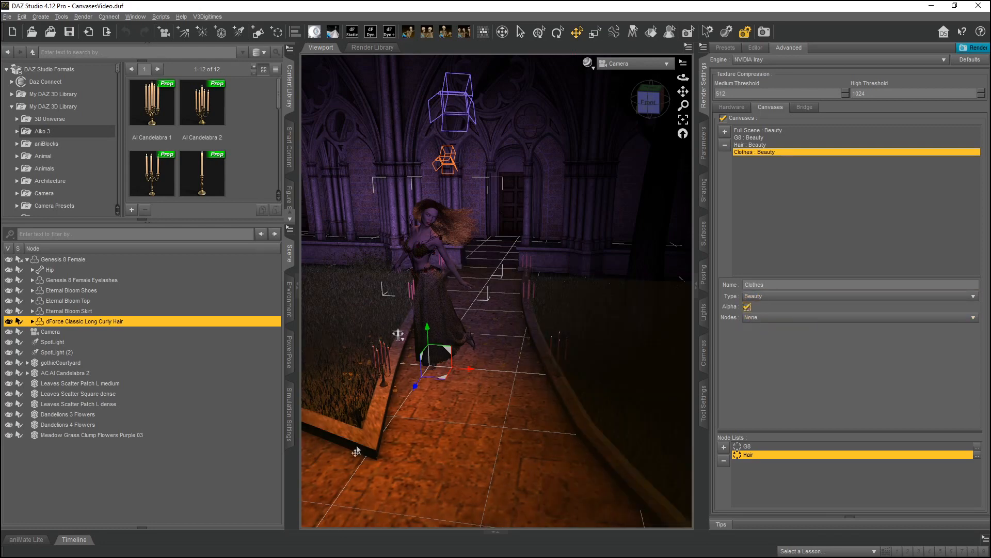
Select the Eternal Bloom Shoes, Top and Skirt nodes and create a node list named Clothes from the selection for the canvas's Nodes.
left_click(76, 290)
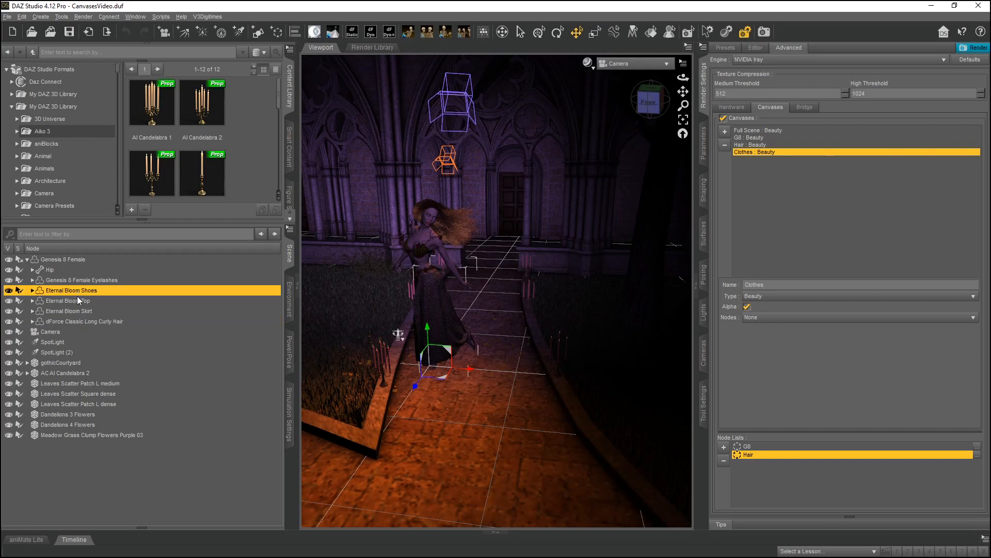
left_click(77, 310, "shift")
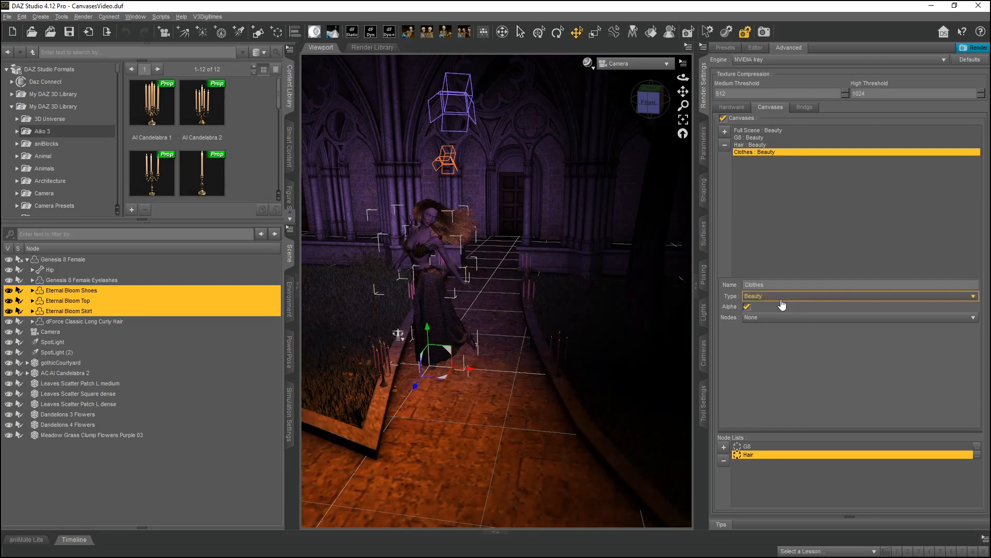
left_click(779, 317)
left_click(785, 347)
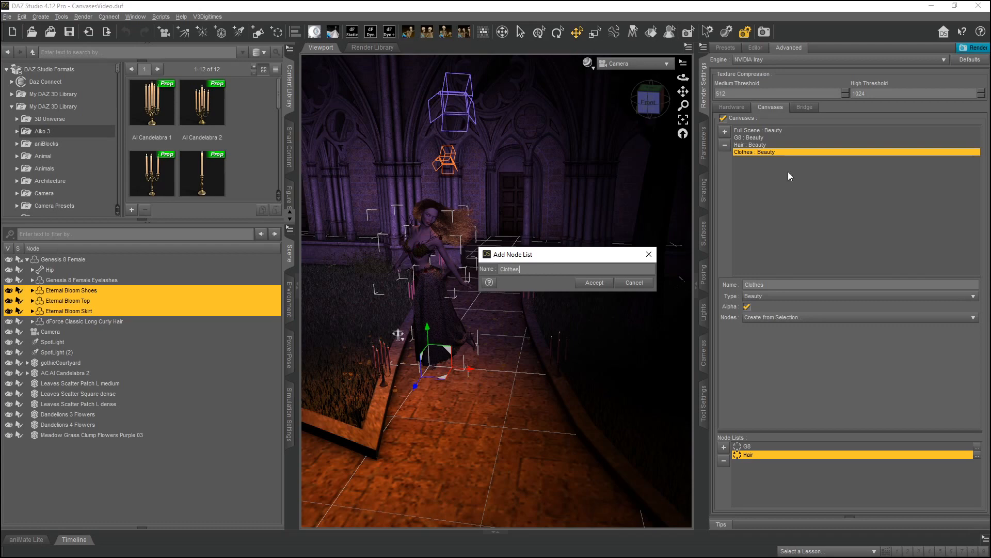
left_click(596, 284)
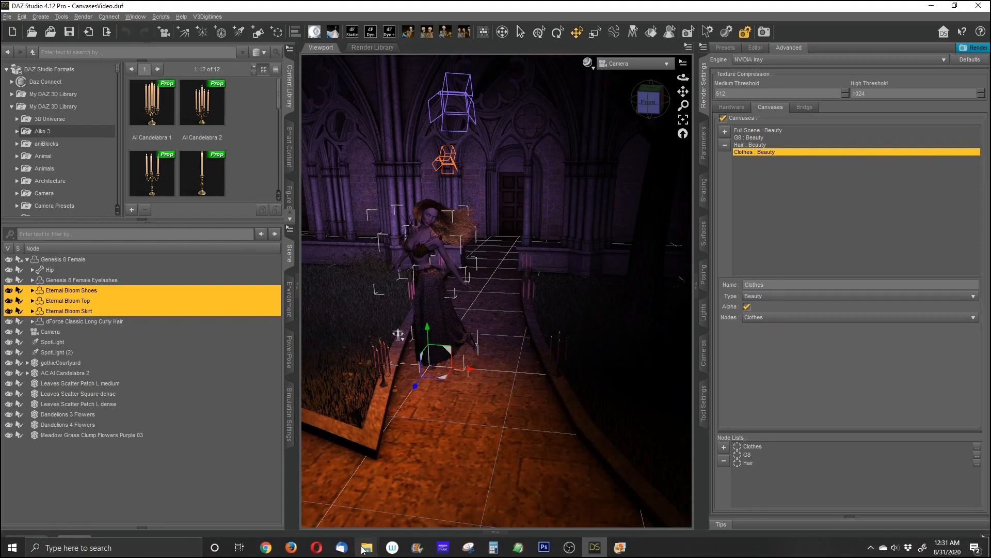
Open the 04ClothesBeautyResult_WAlpha.png render in the photo viewer and inspect it, then close the viewer and folder.
mouse_move(369, 548)
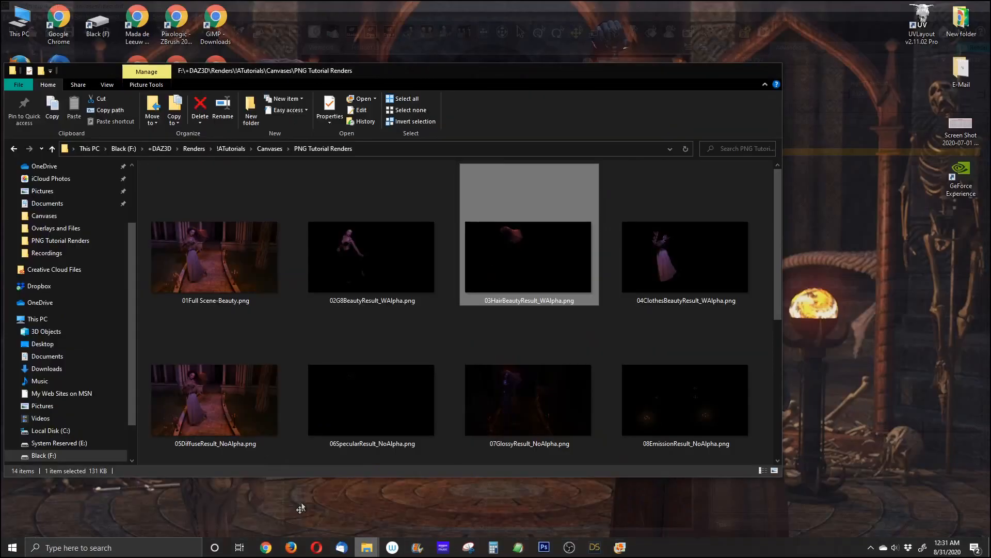
left_click(310, 499)
double_click(668, 264)
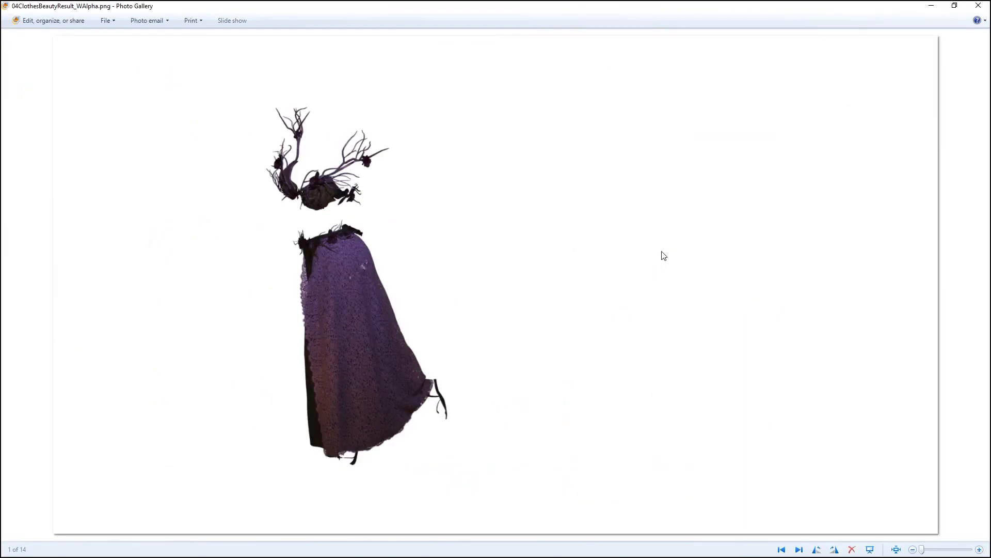
scroll(366, 289, "up", 5)
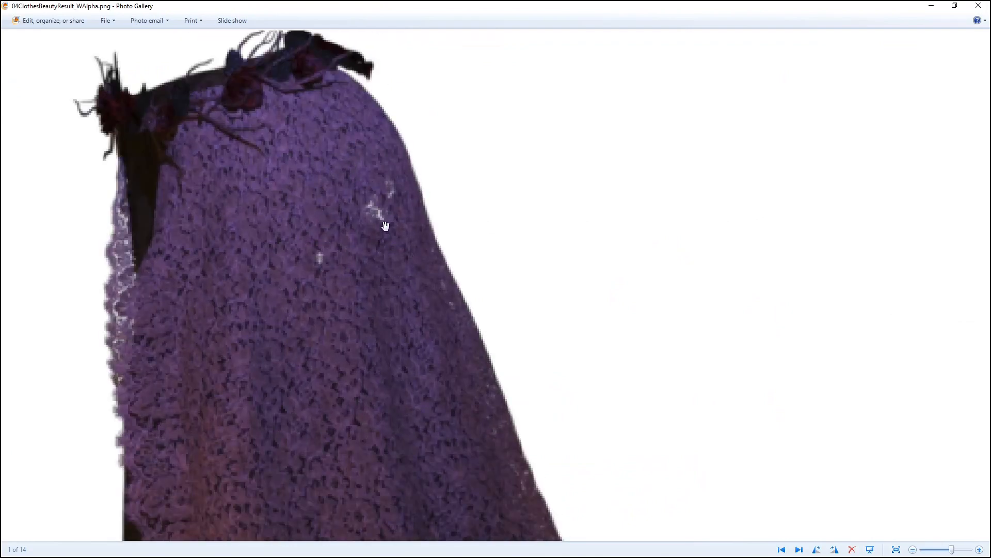
scroll(384, 228, "down", 2)
scroll(427, 296, "up", 3)
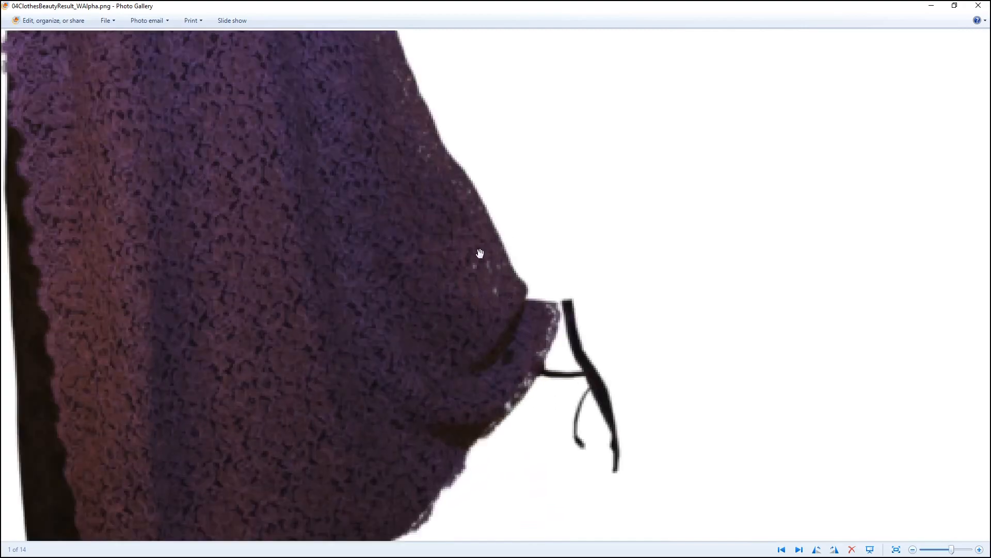
scroll(550, 374, "down", 3)
scroll(418, 323, "down", 1)
scroll(390, 272, "up", 3)
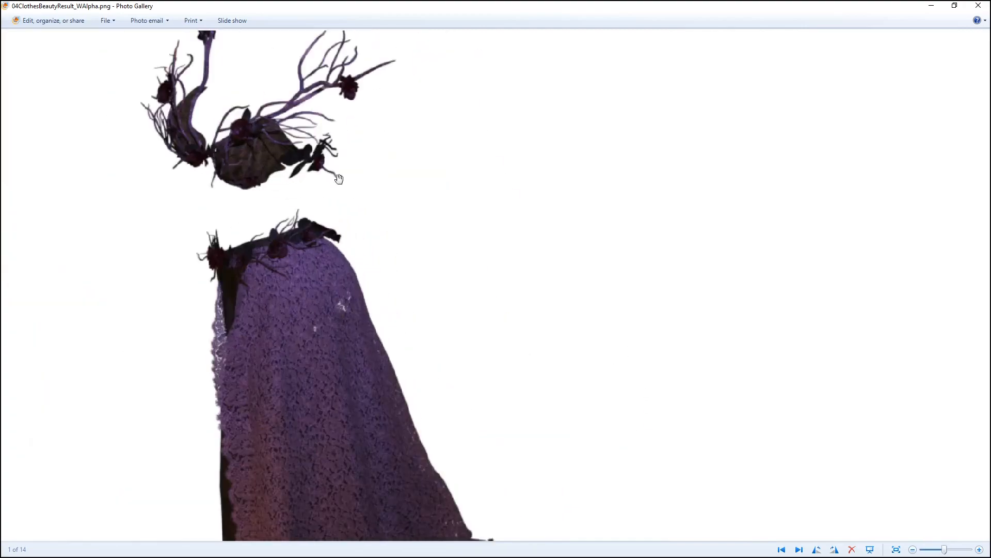
left_click_drag(276, 210, 553, 282)
scroll(519, 231, "up", 2)
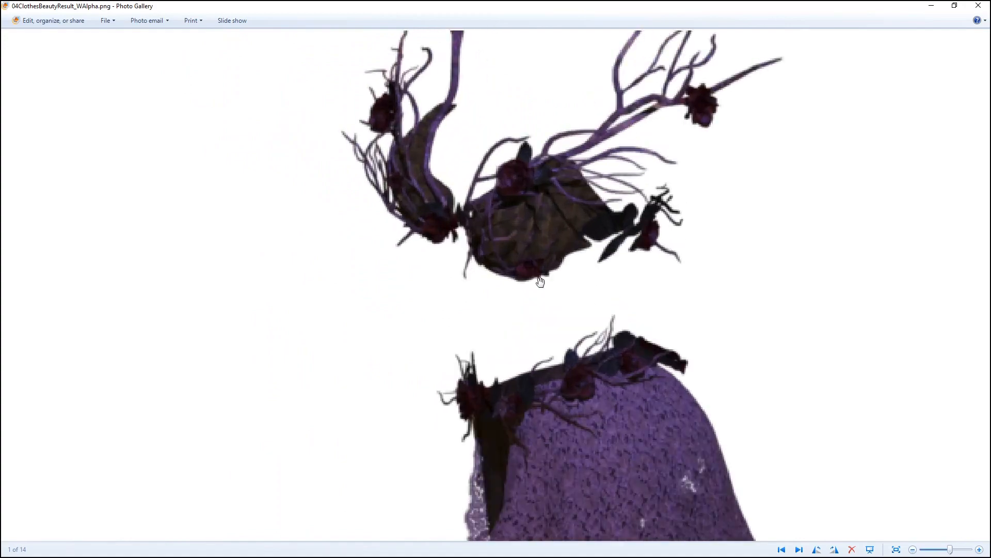
left_click_drag(509, 335, 515, 158)
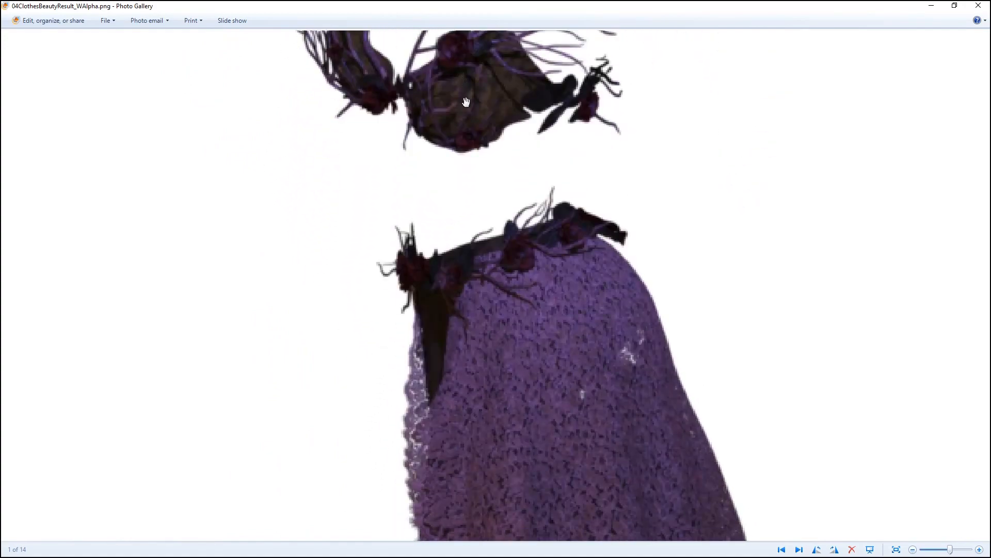
scroll(547, 346, "down", 2)
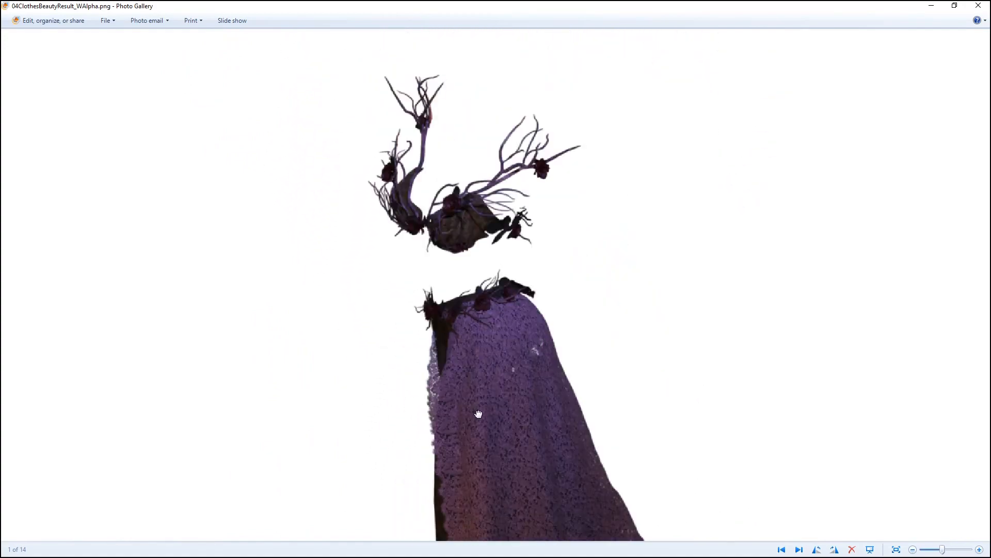
scroll(478, 412, "up", 1)
left_click_drag(420, 188, 538, 294)
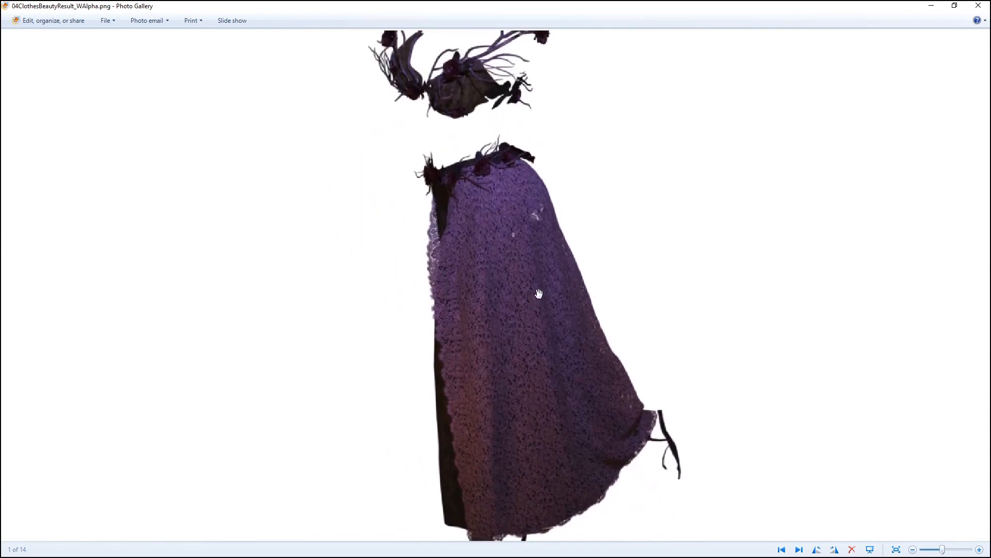
left_click_drag(415, 114, 326, 325)
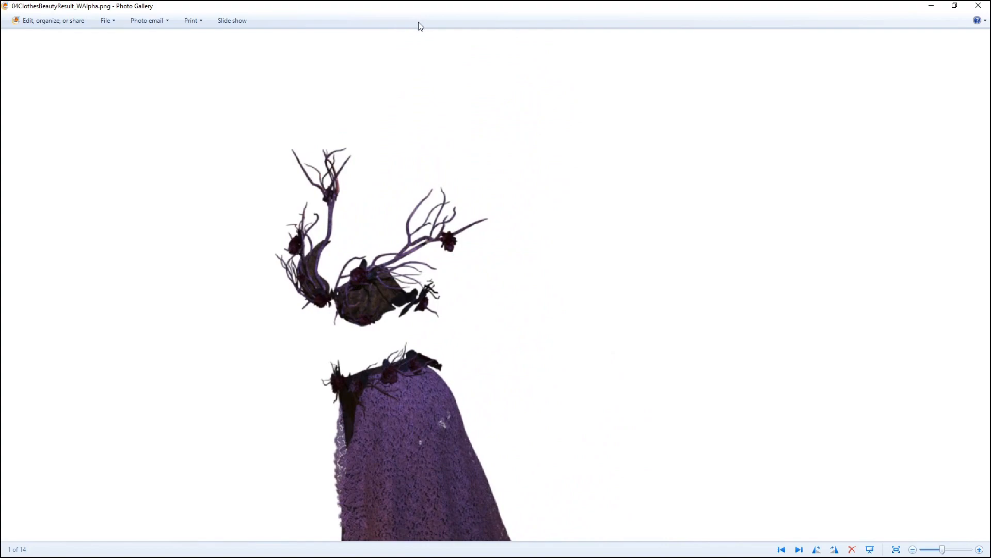
left_click(978, 5)
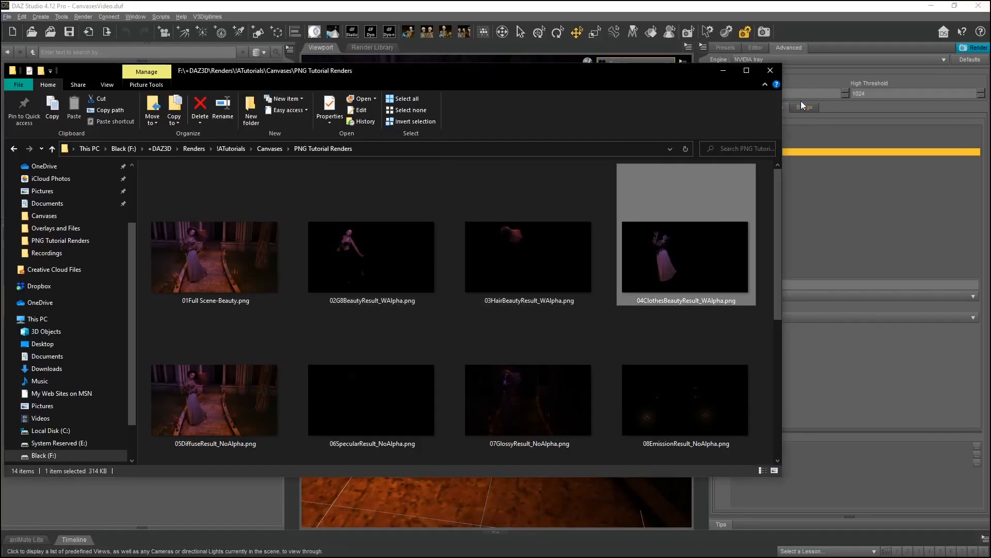
left_click(768, 71)
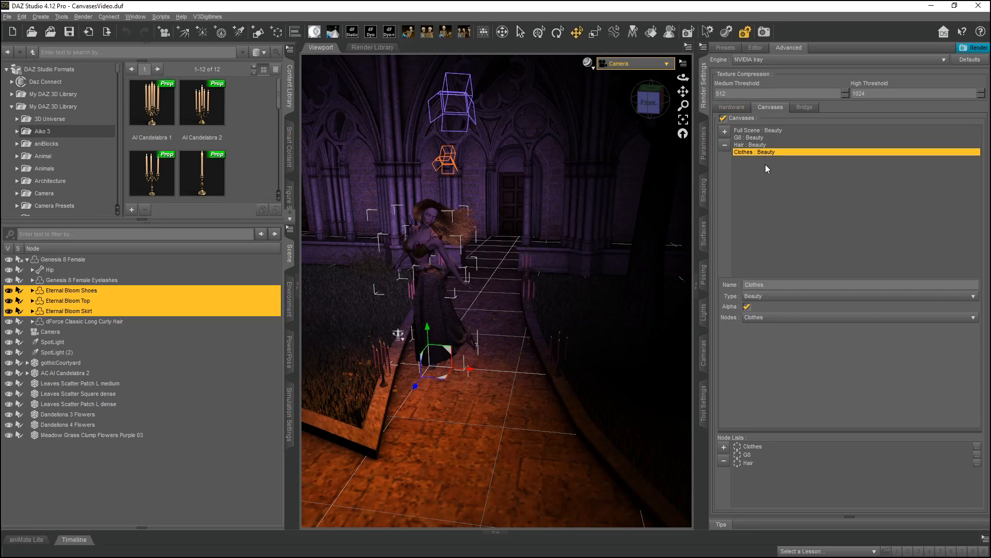
Select the Full Scene canvas after reviewing the canvases, and set its Type to Diffuse.
left_click(767, 145)
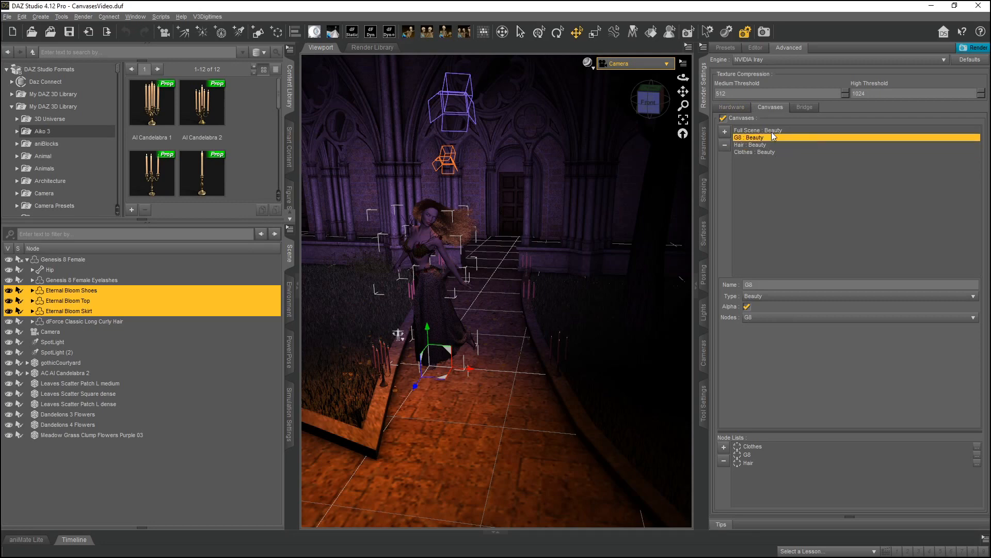
left_click(772, 131)
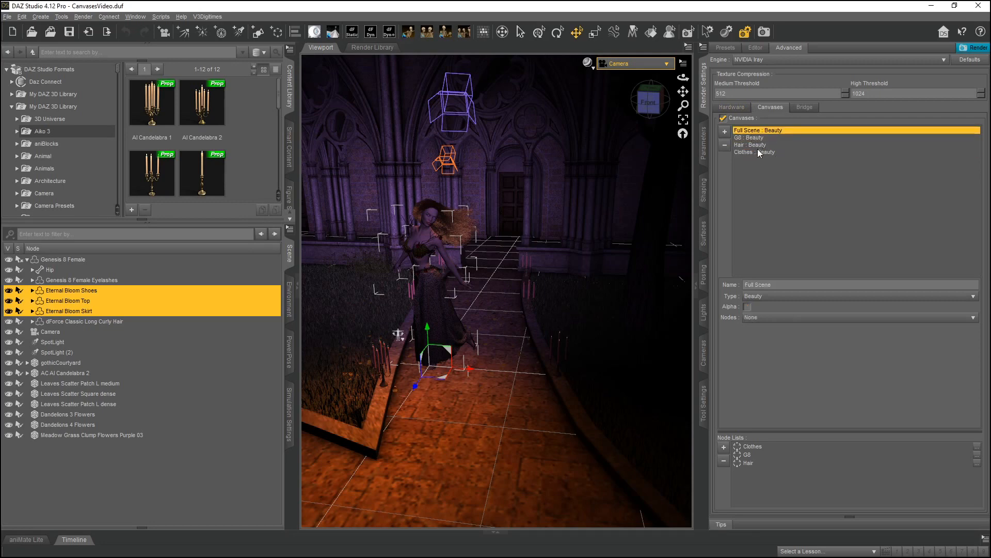
left_click(764, 153)
left_click(756, 146)
left_click(751, 138)
left_click(749, 131)
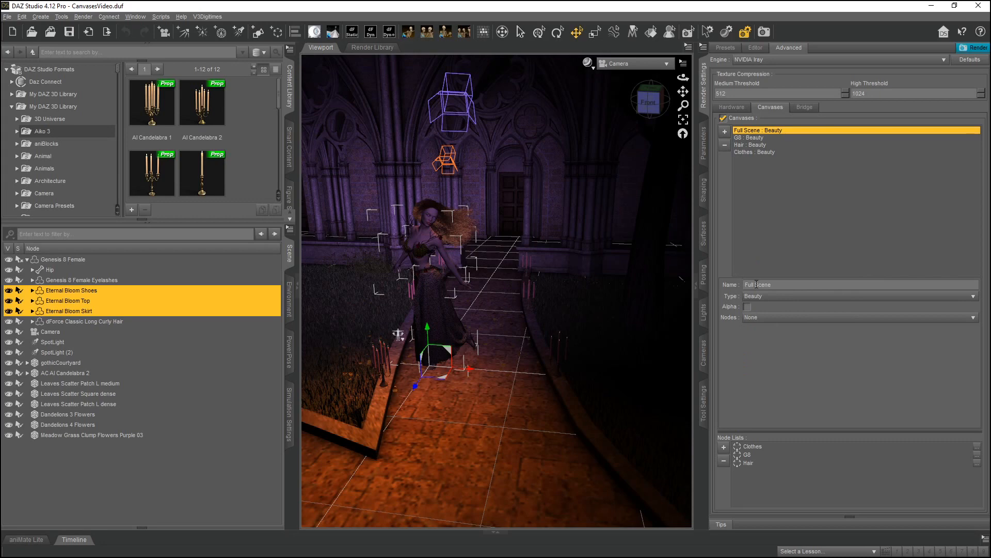
left_click(779, 300)
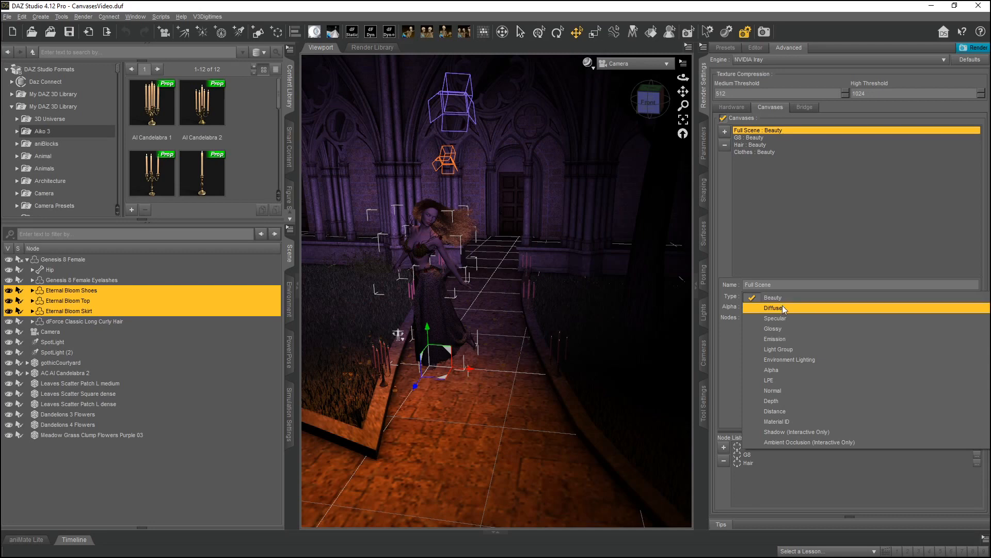
left_click(783, 309)
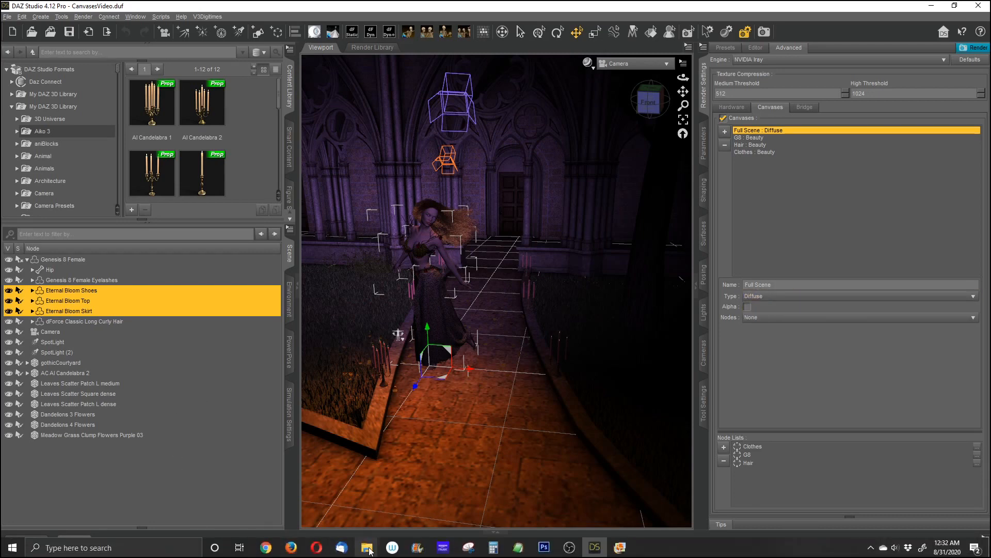
Open the 05DiffuseResult_NoAlpha.png and 01Full Scene-Beauty.png renders in photo viewers snapped side by side.
mouse_move(371, 551)
left_click(309, 503)
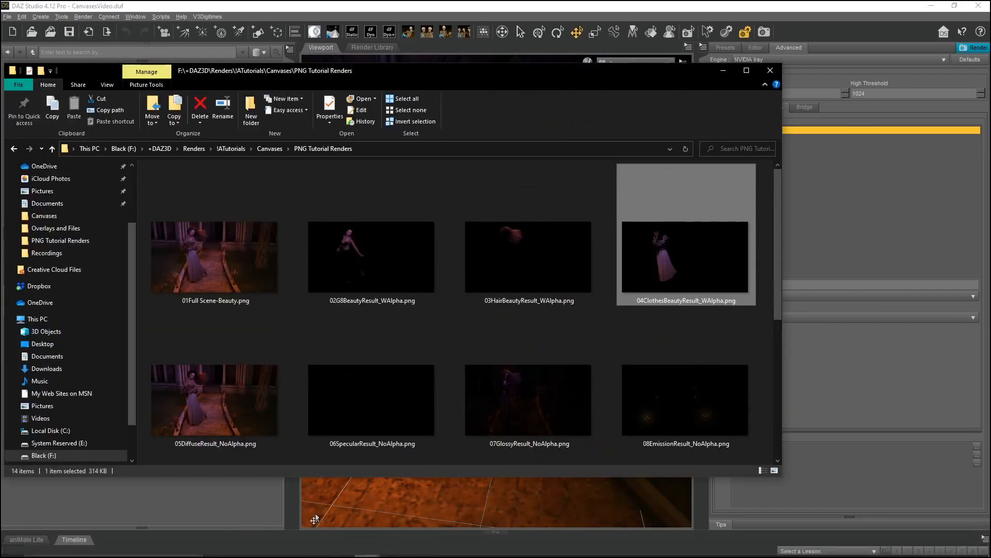
double_click(256, 393)
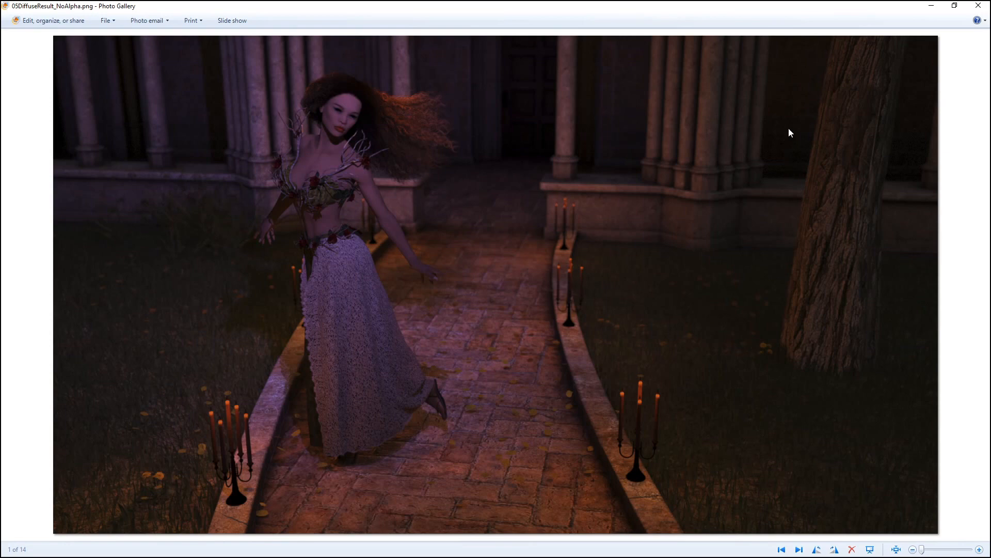
left_click_drag(434, 6, 990, 49)
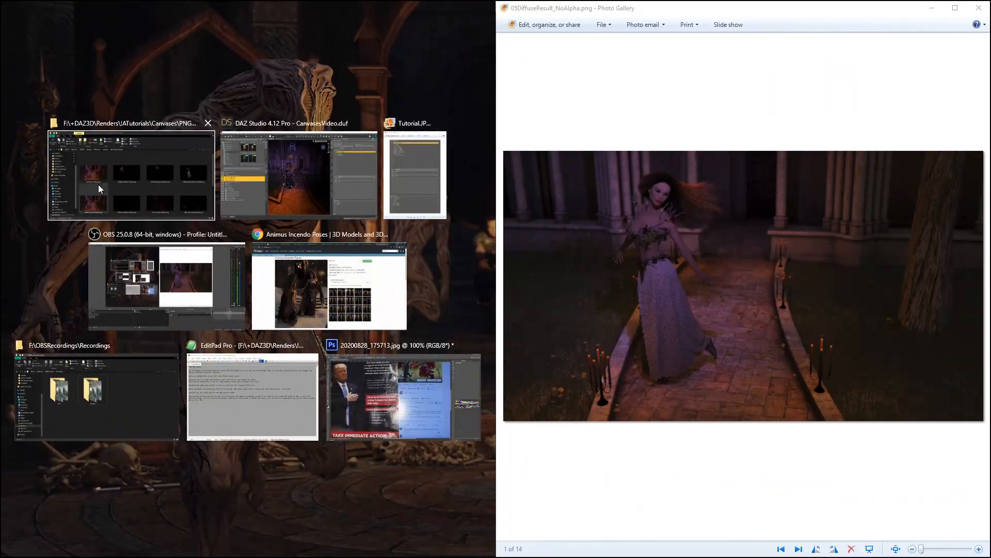
left_click(81, 185)
double_click(210, 198)
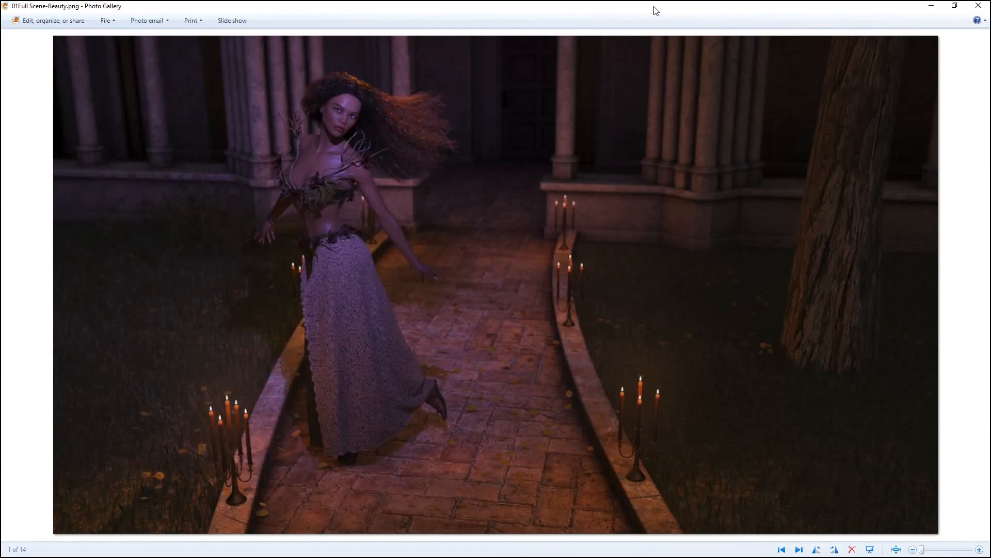
left_click_drag(654, 11, 3, 173)
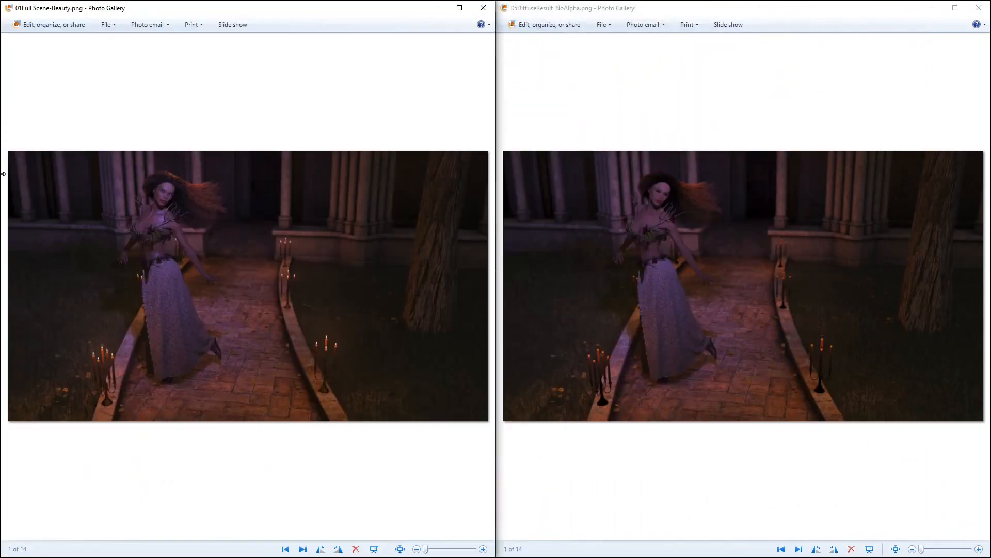
Zoom and pan both renders to compare the diffuse pass with the full scene beauty, then close the viewers and minimize the folder.
scroll(160, 261, "up", 3)
scroll(167, 250, "up", 3)
left_click_drag(169, 165, 221, 338)
left_click(692, 220)
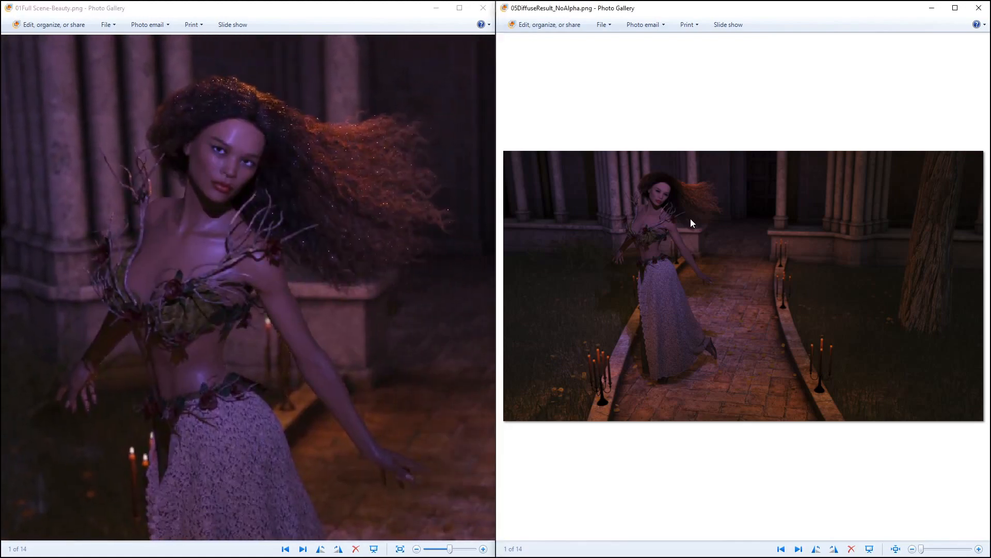
scroll(640, 187, "up", 5)
left_click_drag(661, 115, 697, 197)
scroll(705, 185, "up", 2)
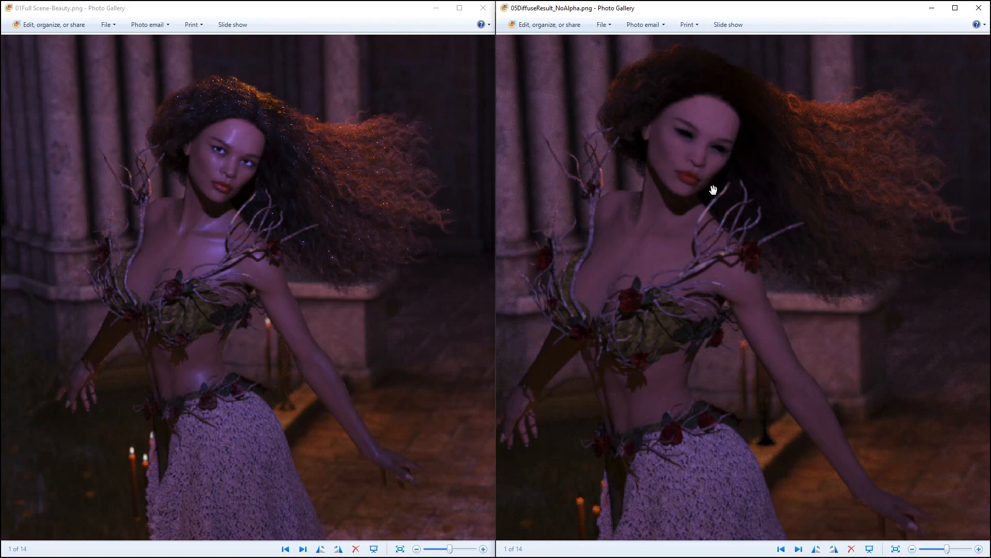
left_click_drag(763, 474, 785, 340)
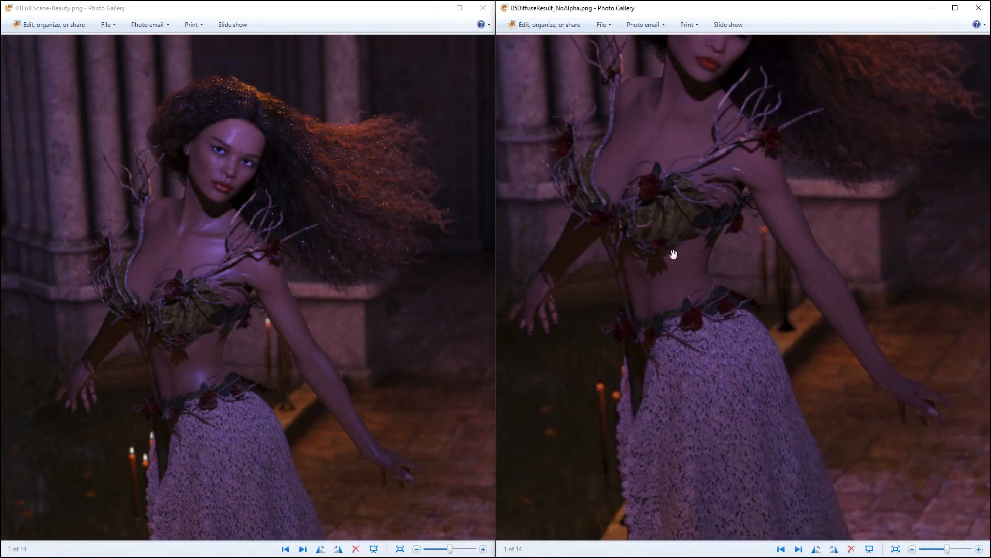
left_click_drag(685, 380, 671, 282)
left_click_drag(155, 393, 219, 257)
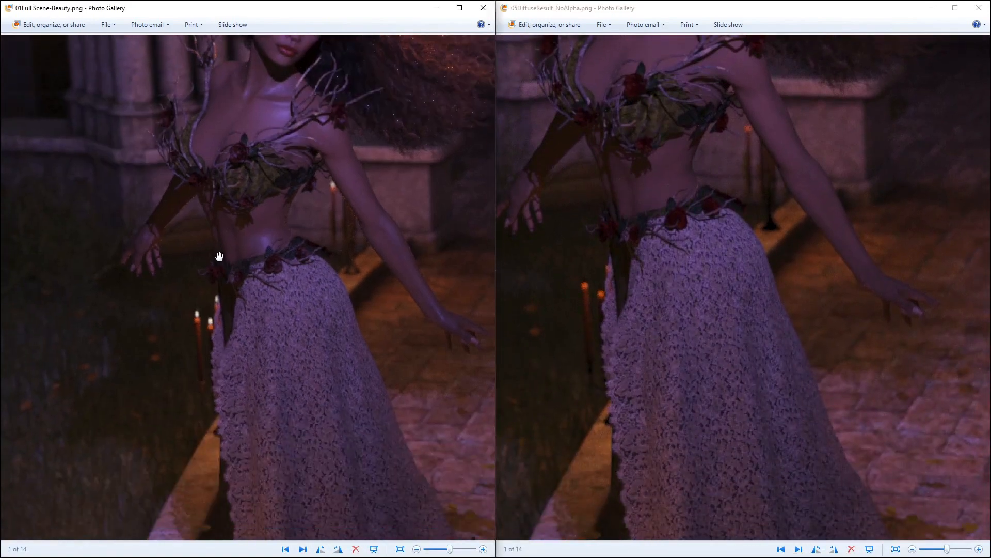
left_click_drag(638, 361, 763, 261)
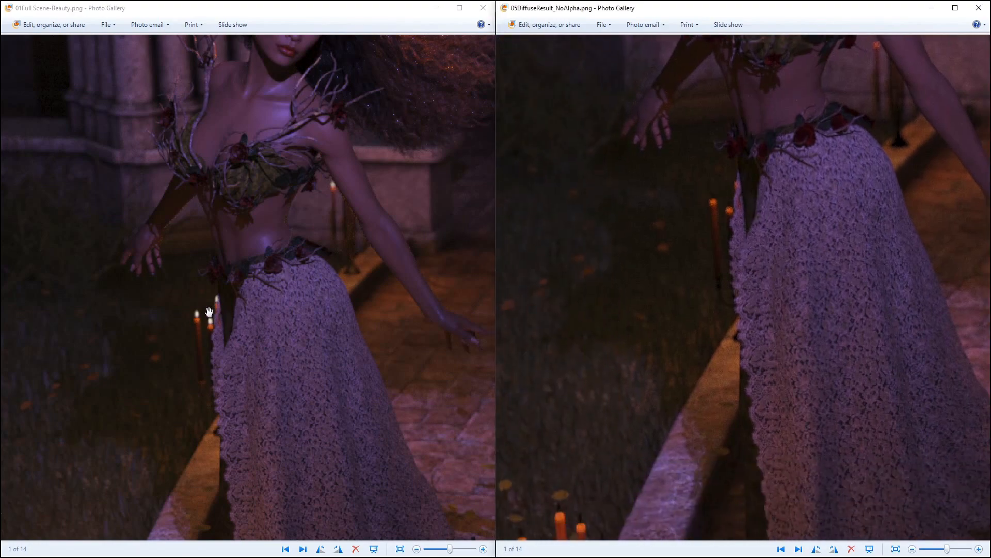
left_click_drag(662, 354, 791, 433)
scroll(658, 290, "down", 2)
scroll(677, 149, "down", 2)
scroll(555, 268, "down", 1)
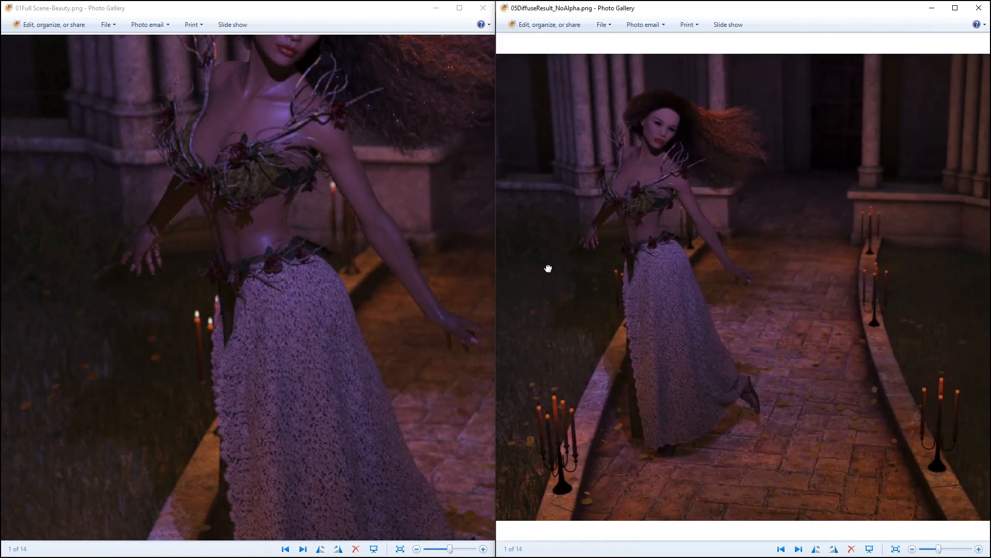
left_click(336, 235)
scroll(339, 221, "down", 3)
left_click_drag(335, 244, 243, 310)
left_click_drag(354, 292, 396, 370)
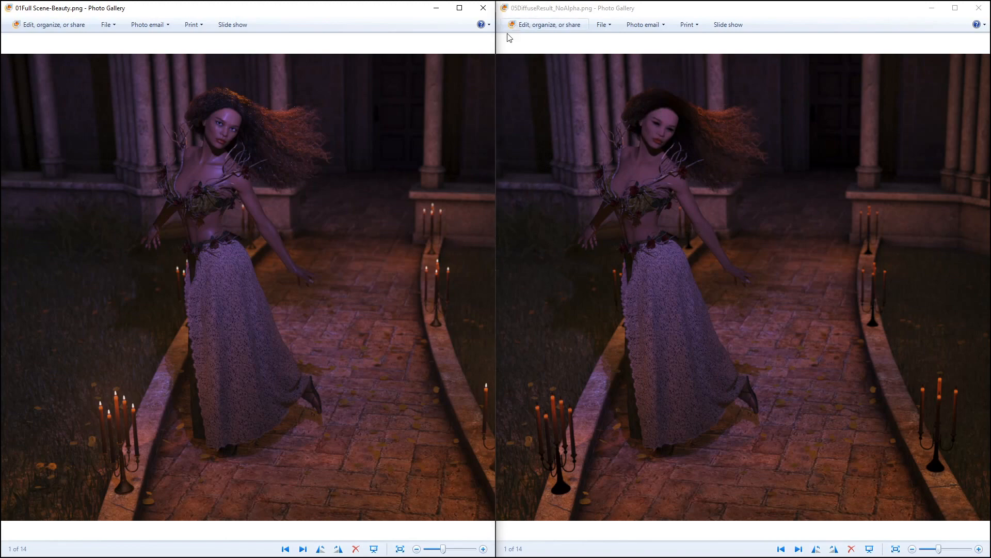
left_click(480, 12)
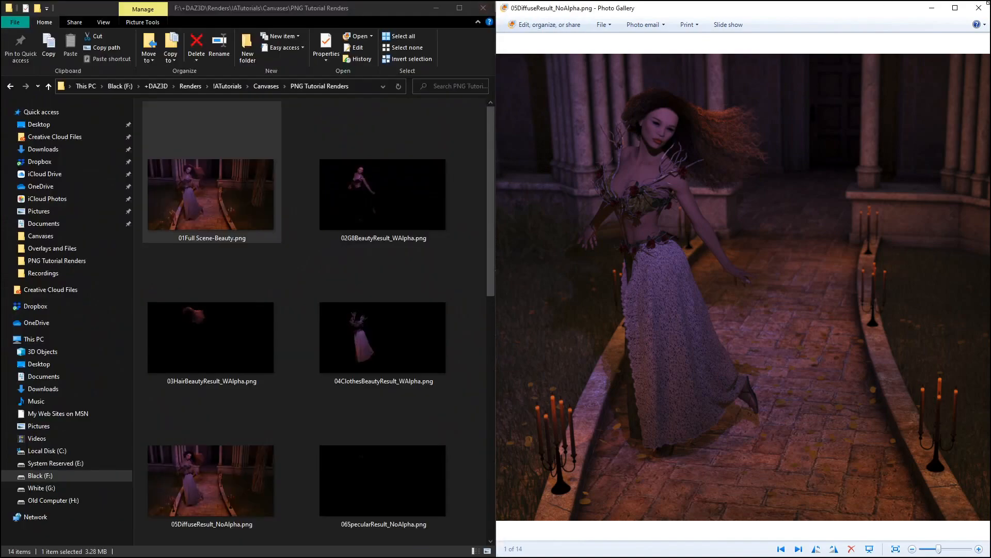
left_click(979, 8)
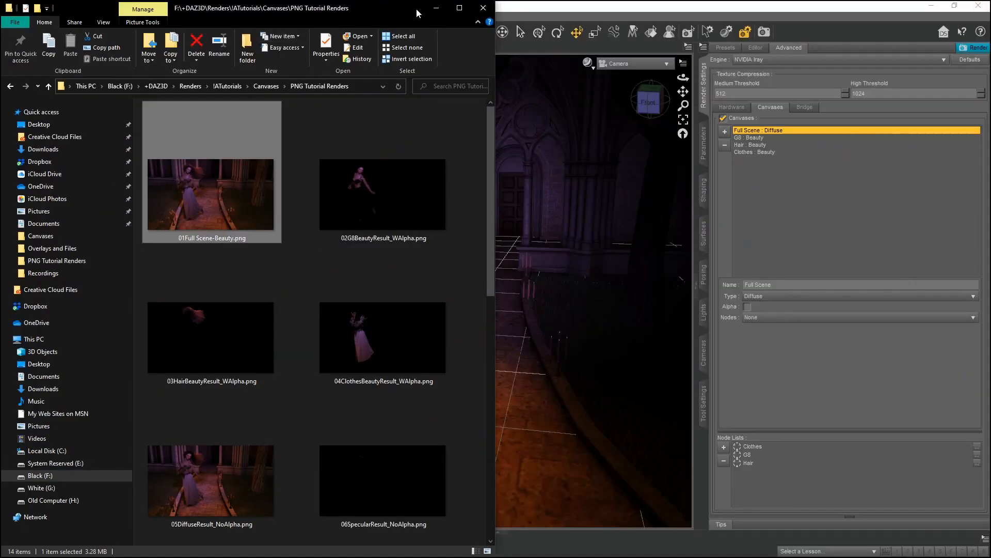
left_click(432, 15)
left_click(431, 15)
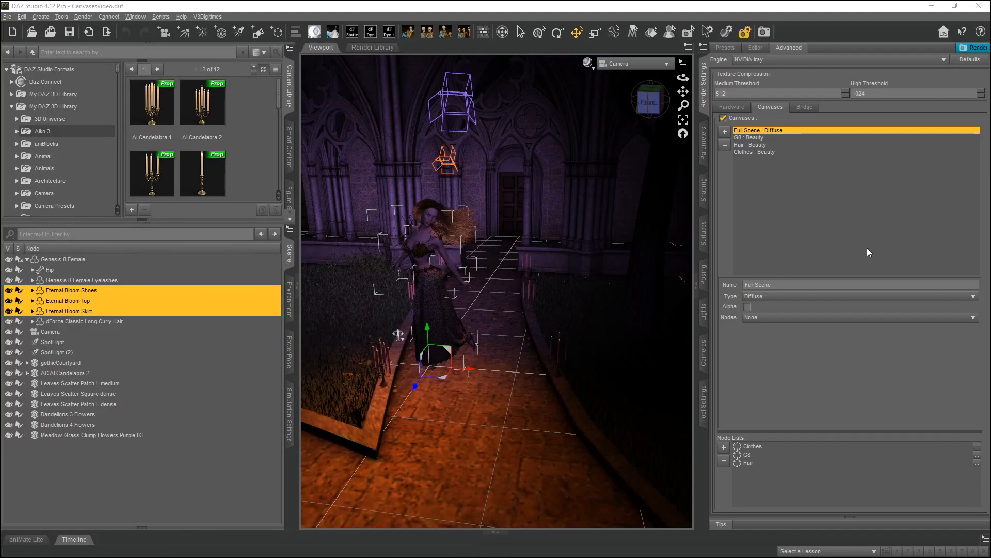
Set the Full Scene canvas's Type to Specular.
left_click(771, 297)
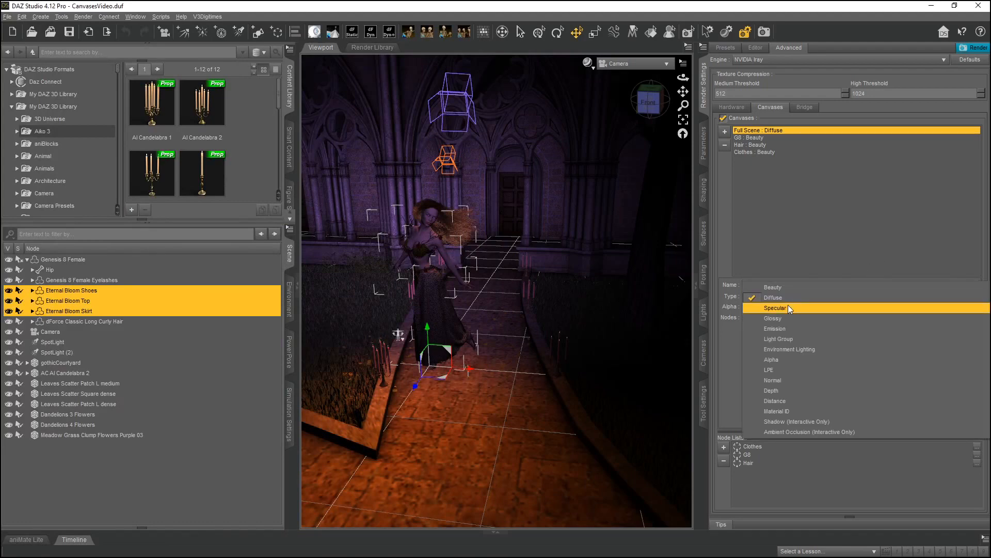
left_click(780, 307)
Open the 06SpecularResult_NoAlpha.png render in the photo viewer and zoom in to inspect it.
mouse_move(374, 556)
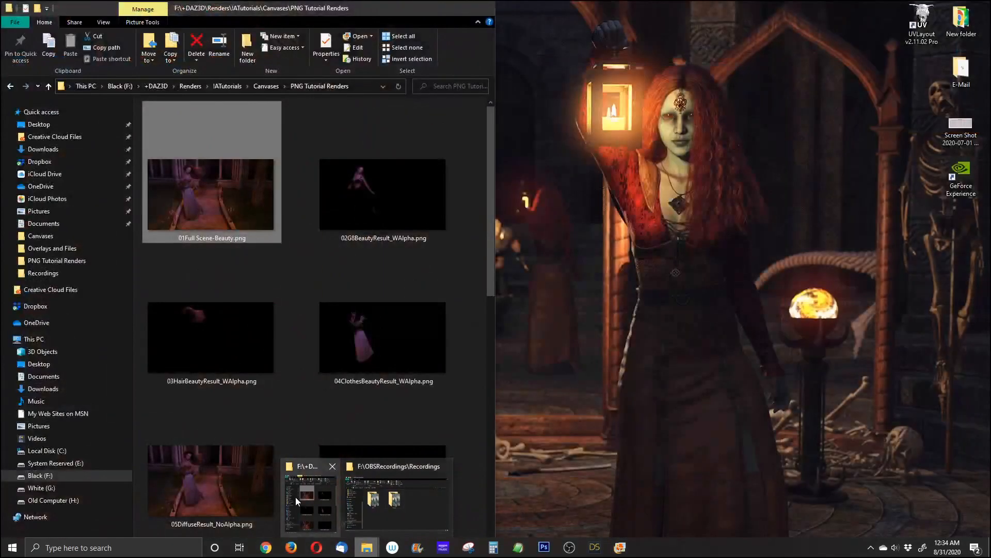
left_click(297, 500)
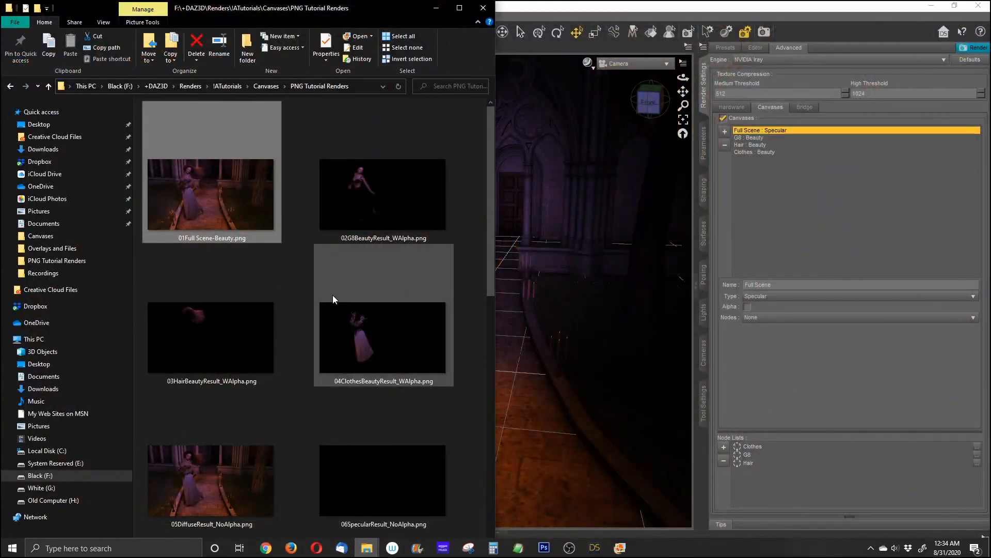
left_click(373, 204)
scroll(373, 265, "down", 3)
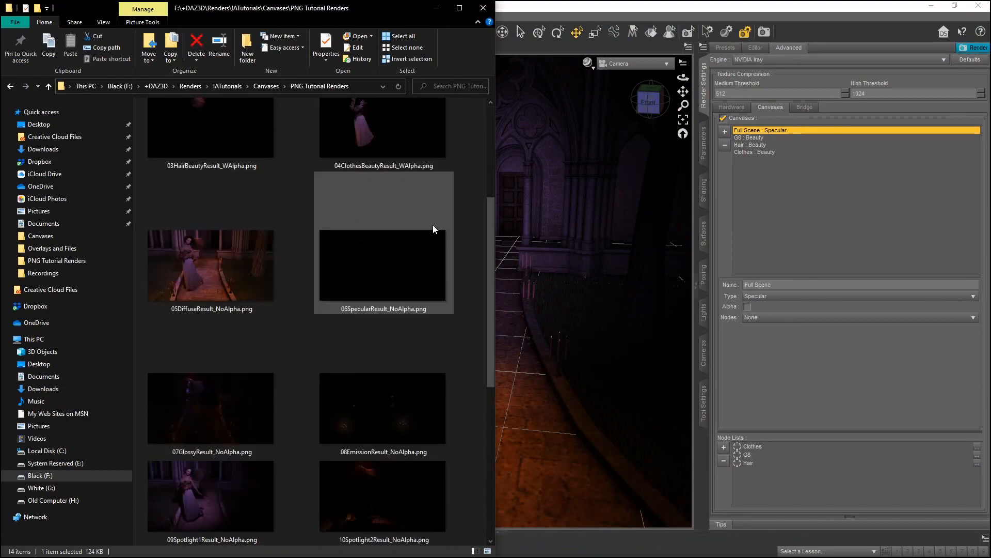
left_click(388, 258)
double_click(388, 263)
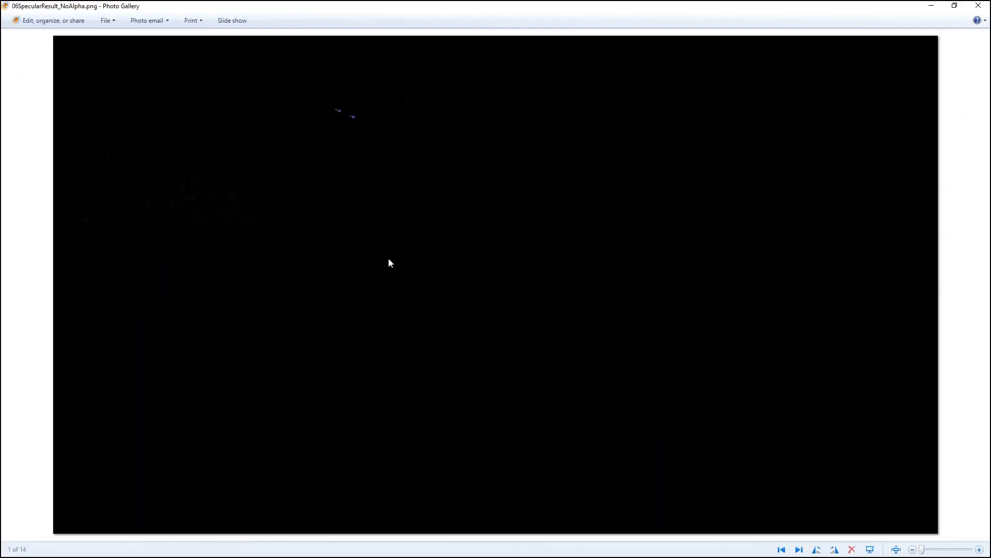
left_click_drag(359, 132, 504, 335)
scroll(419, 201, "up", 3)
left_click_drag(383, 401, 820, 86)
left_click_drag(389, 243, 434, 235)
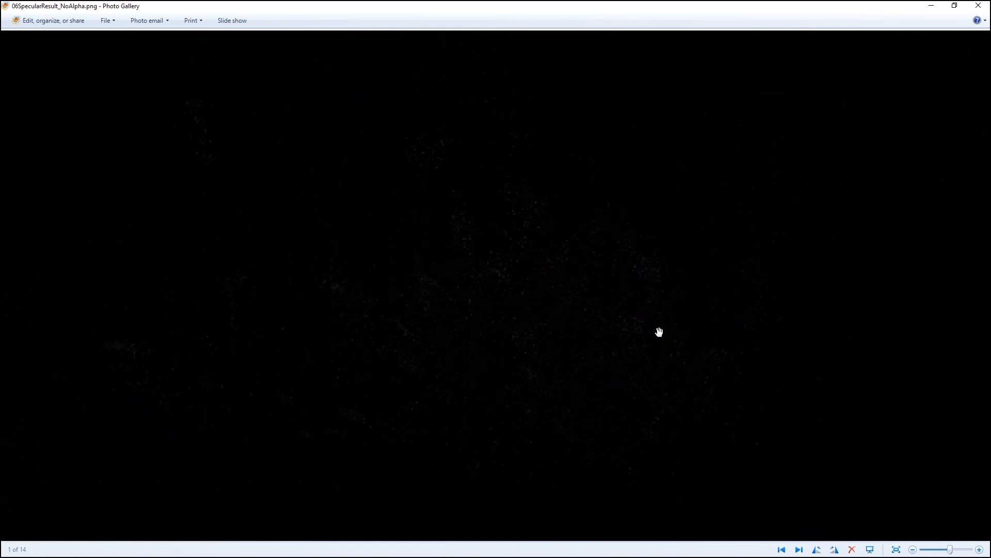
scroll(454, 309, "up", 1)
scroll(420, 305, "down", 4)
scroll(498, 135, "up", 2)
left_click_drag(407, 192, 636, 353)
Switch to the TutorialNotes.txt file in EditPad Pro.
mouse_move(447, 556)
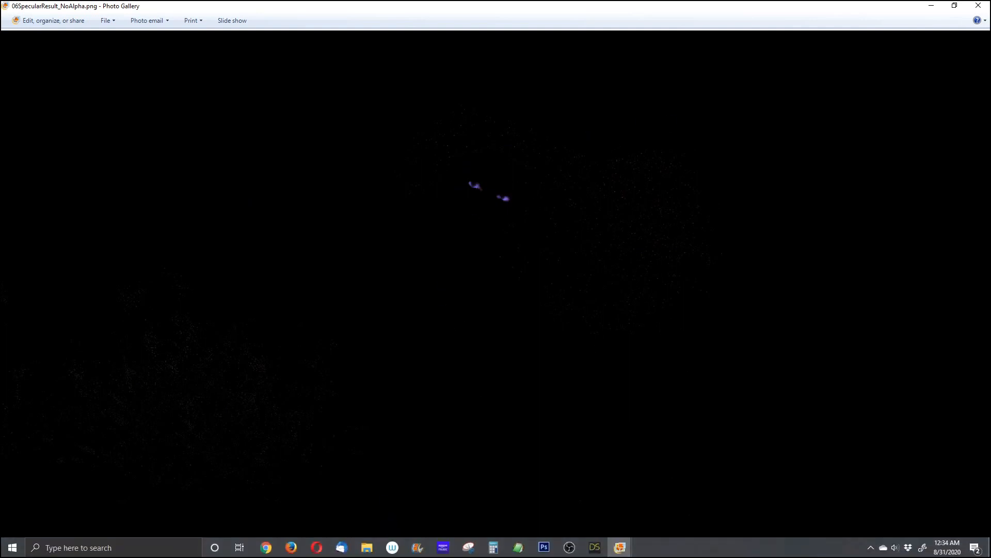
left_click(519, 547)
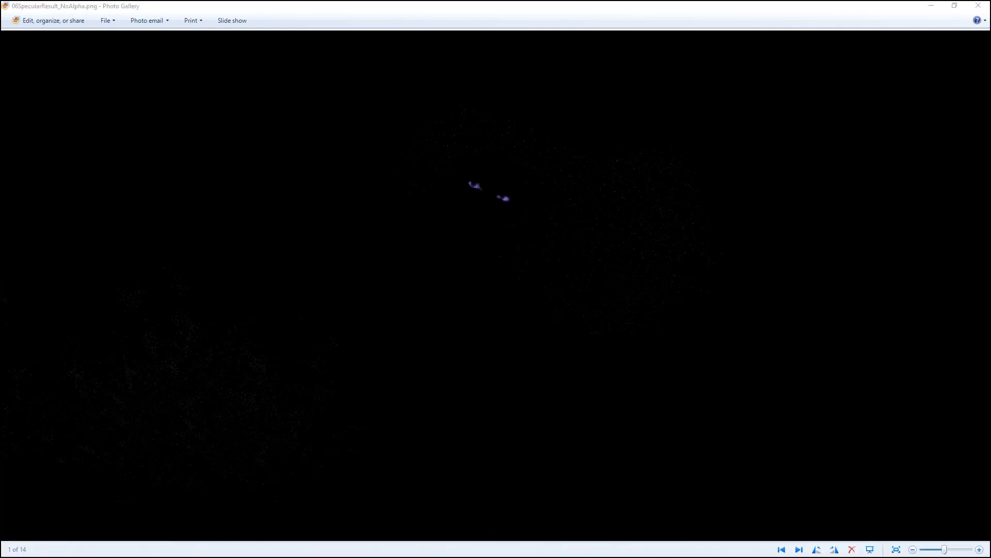
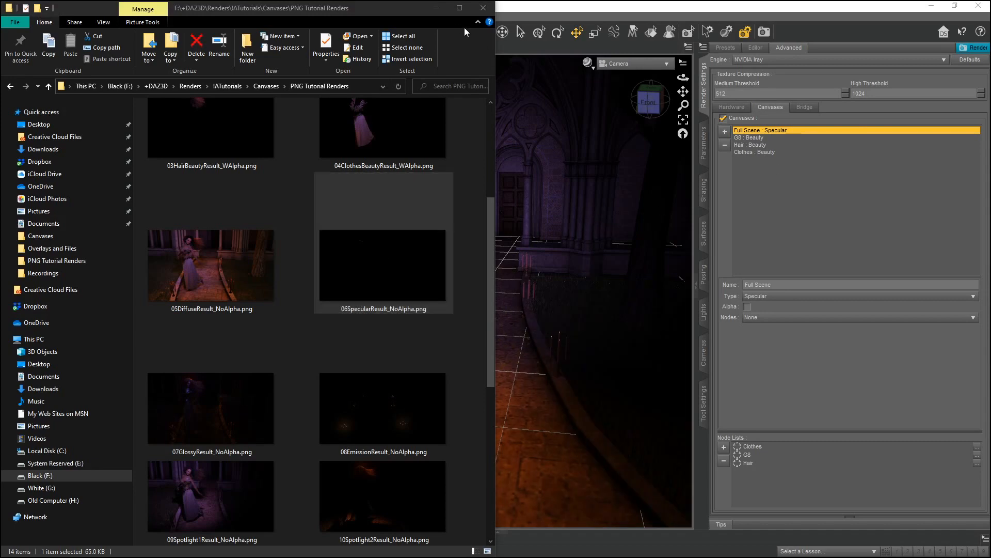
Try renaming the Full Scene canvas to Specular and then back to Full Scene.
left_click(434, 8)
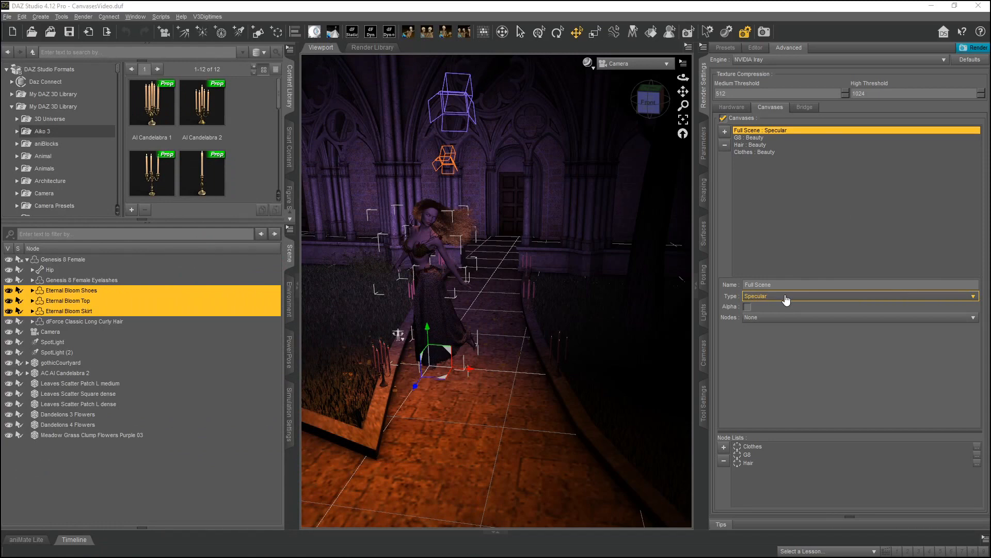
double_click(791, 285)
left_click(790, 286)
left_click_drag(795, 289, 736, 268)
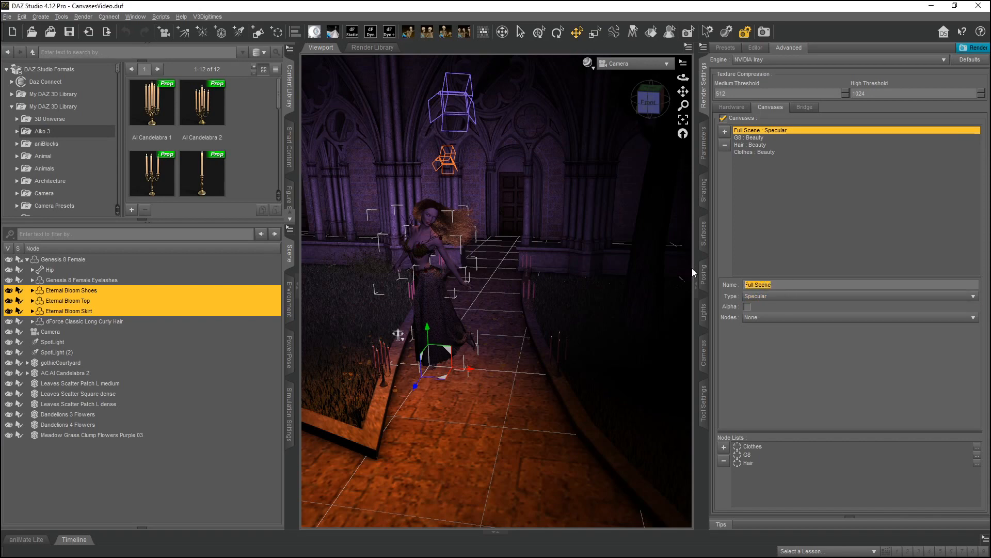
type("Specular")
key("Return")
left_click_drag(772, 283, 717, 286)
type("Full Scene")
key("Return")
Set the Full Scene canvas's Type back to Beauty.
left_click(783, 296)
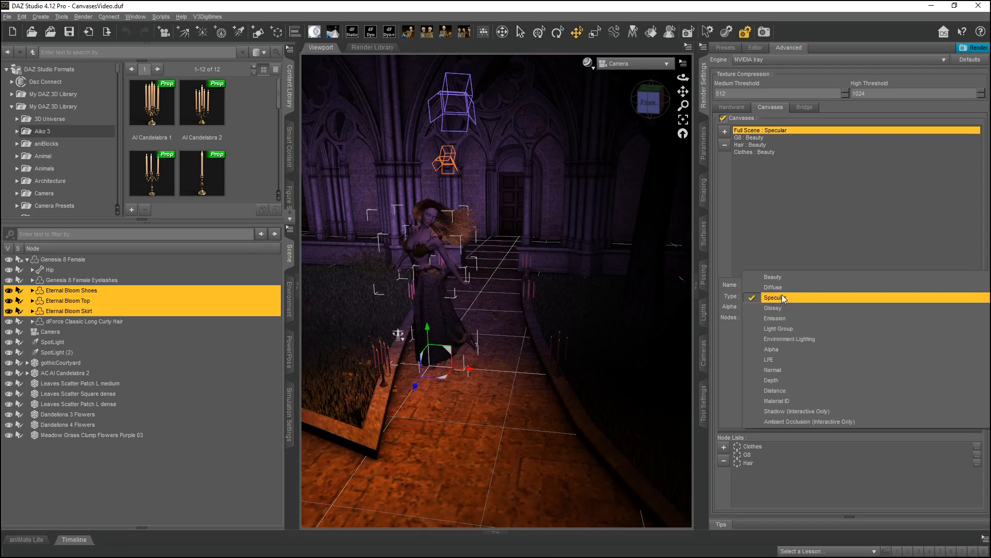
left_click(774, 277)
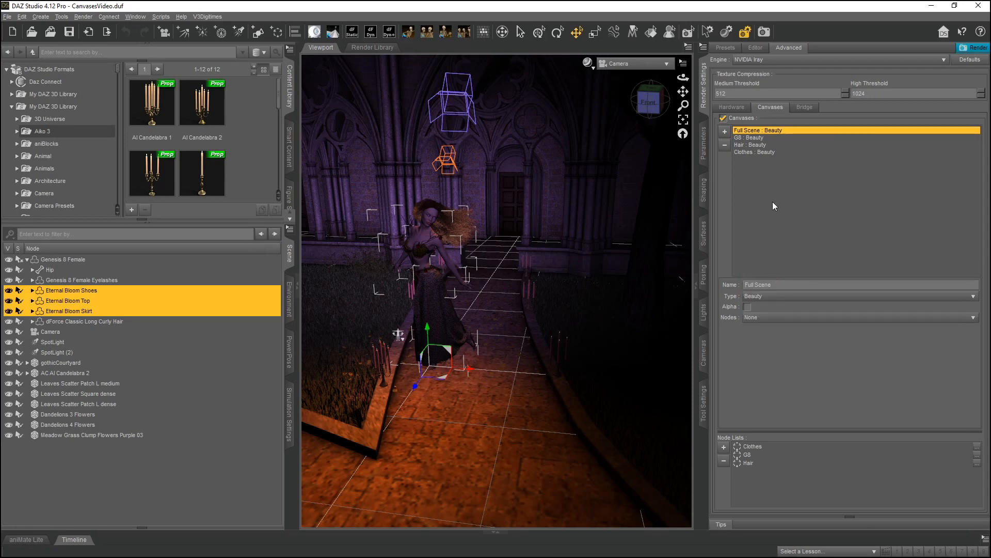
left_click(761, 153)
Add a new canvas named Specular and set its Type to Specular.
left_click(724, 132)
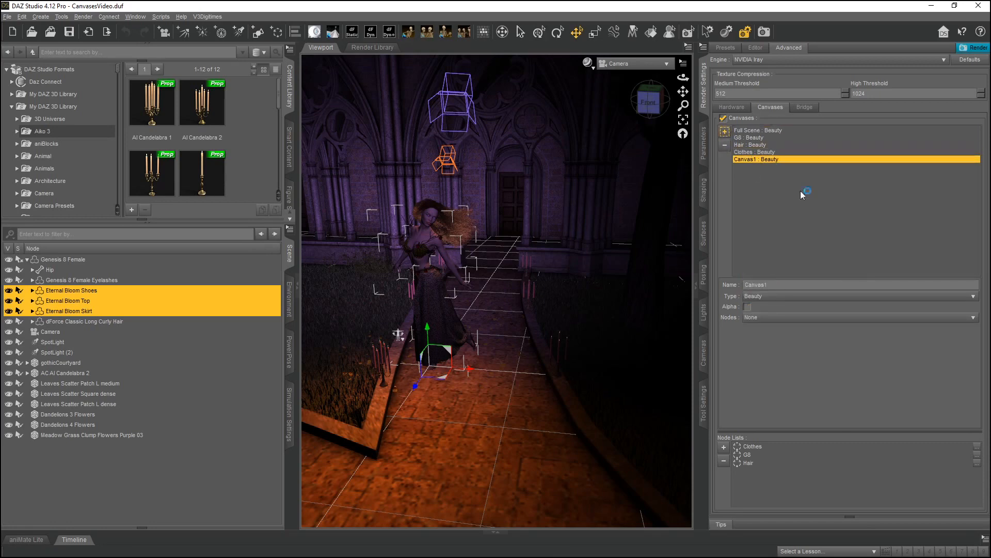
left_click(784, 285)
double_click(781, 281)
key("Return")
left_click(771, 296)
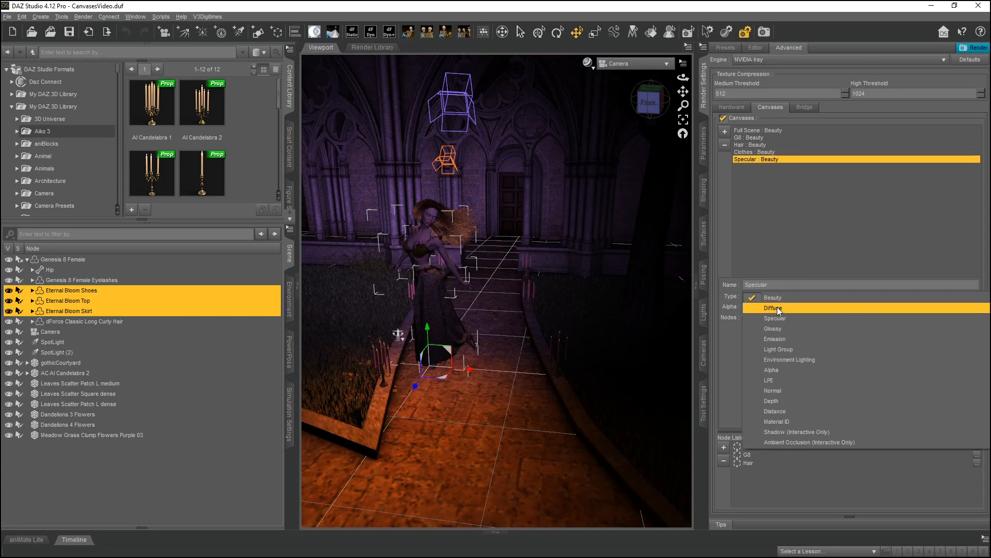
left_click(780, 317)
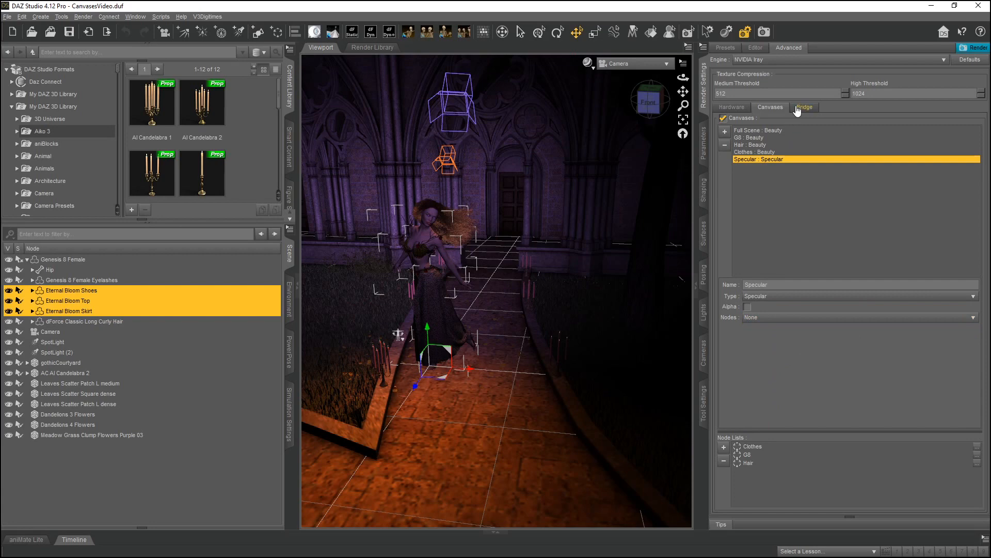
Add a new canvas named Glossy and set its Type to Glossy.
left_click(724, 131)
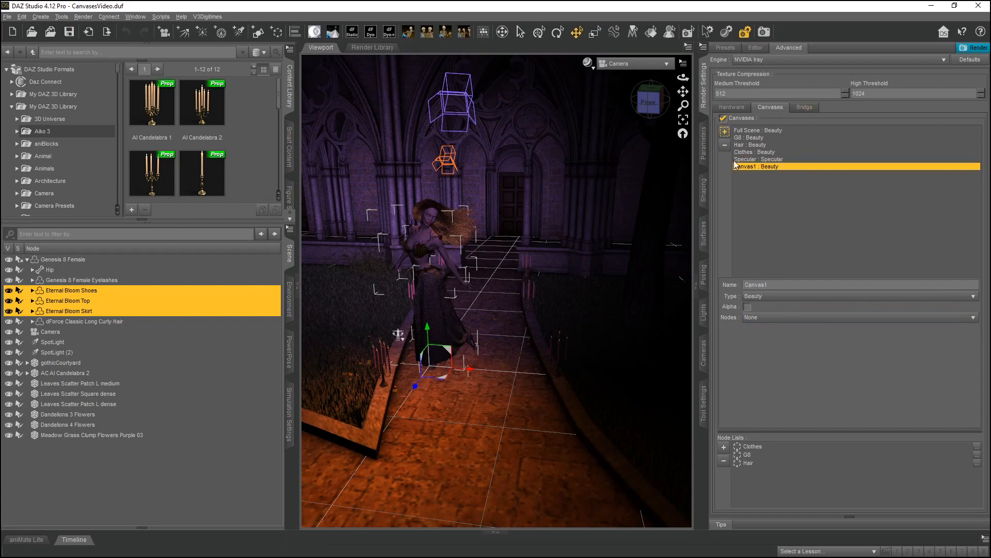
double_click(775, 285)
type("Glossy")
key("Return")
left_click(785, 296)
left_click(792, 329)
Open 07GlossyResult_NoAlpha.png from the renders folder, zoom and pan around it to inspect, then close it and minimize the folder.
mouse_move(367, 548)
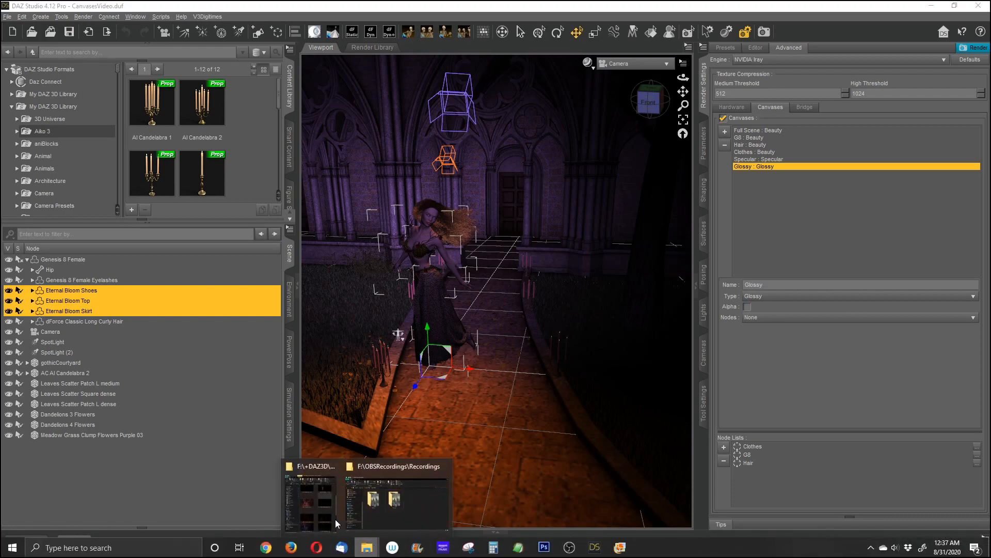
left_click(312, 494)
double_click(220, 408)
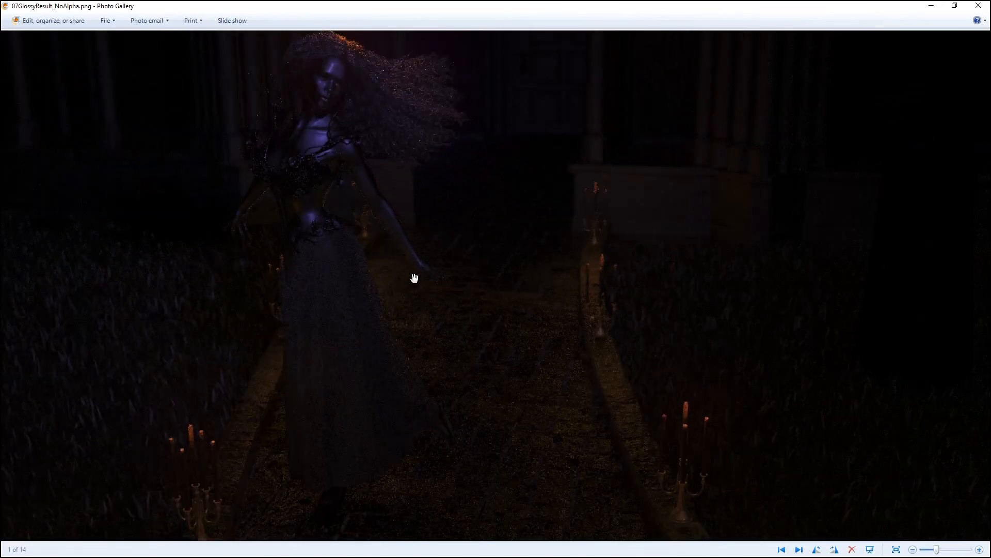
scroll(414, 279, "up", 2)
scroll(622, 239, "up", 3)
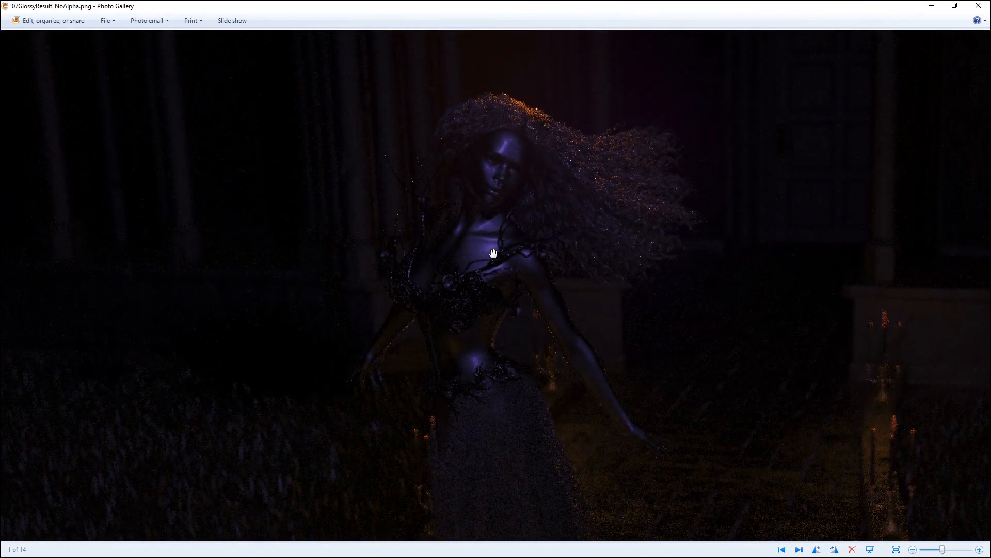
scroll(481, 363, "down", 5)
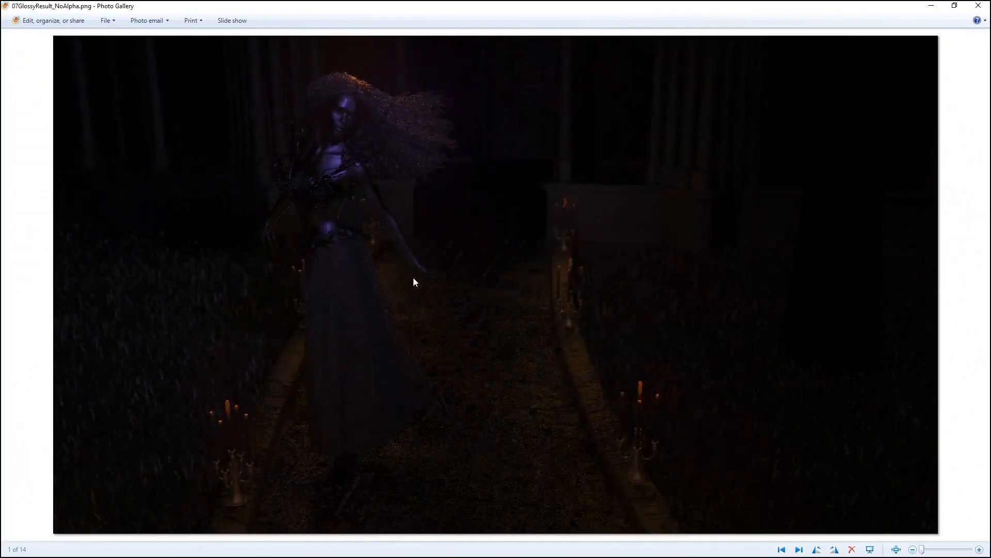
scroll(713, 449, "up", 5)
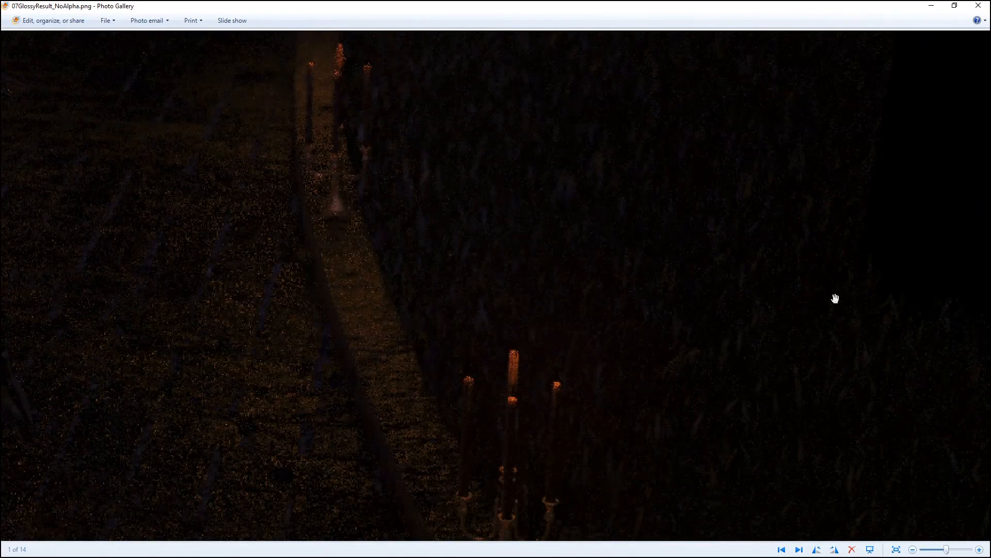
left_click_drag(359, 319, 842, 276)
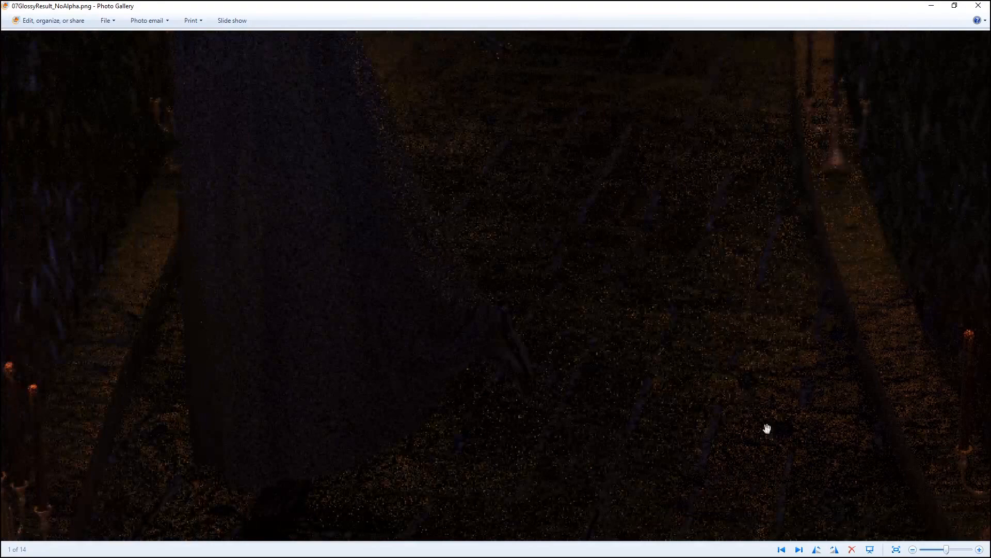
left_click_drag(428, 309, 720, 434)
left_click_drag(618, 223, 632, 344)
left_click_drag(246, 376, 386, 557)
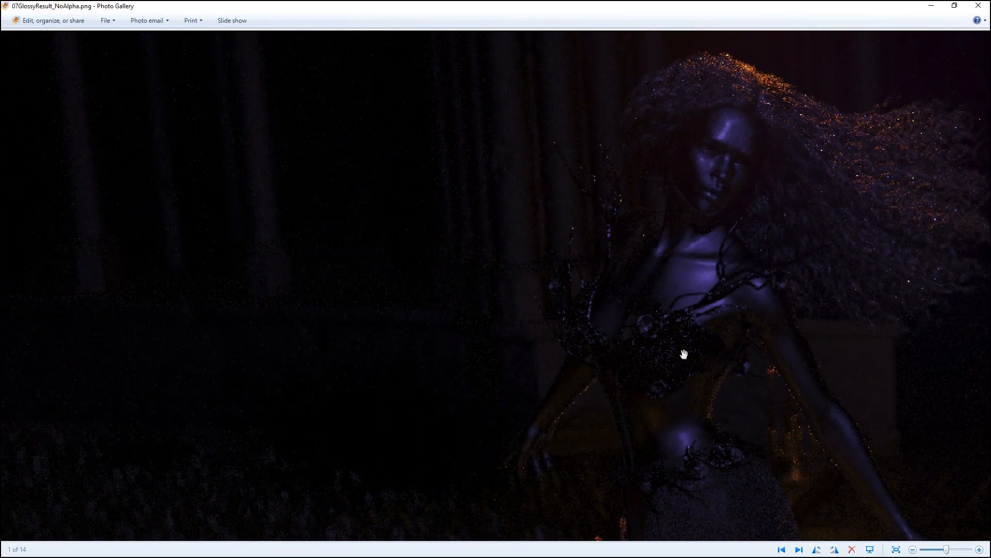
left_click_drag(681, 354, 490, 277)
scroll(490, 277, "down", 2)
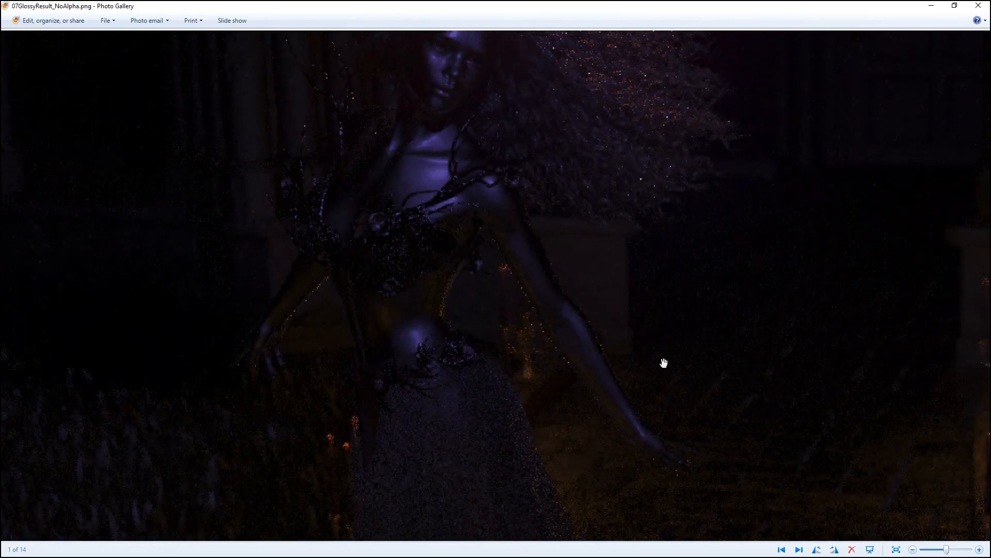
scroll(647, 272, "down", 1)
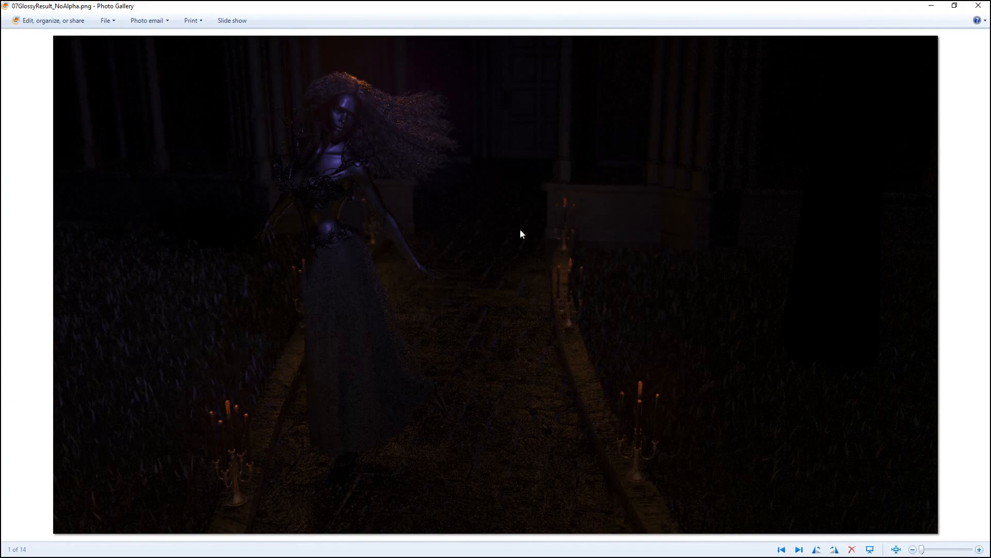
left_click(978, 5)
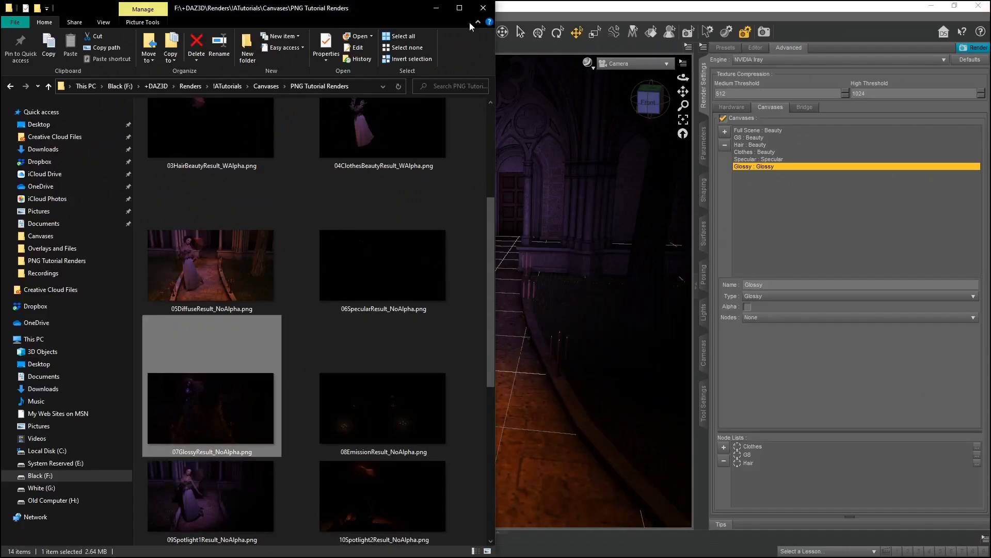
left_click(436, 8)
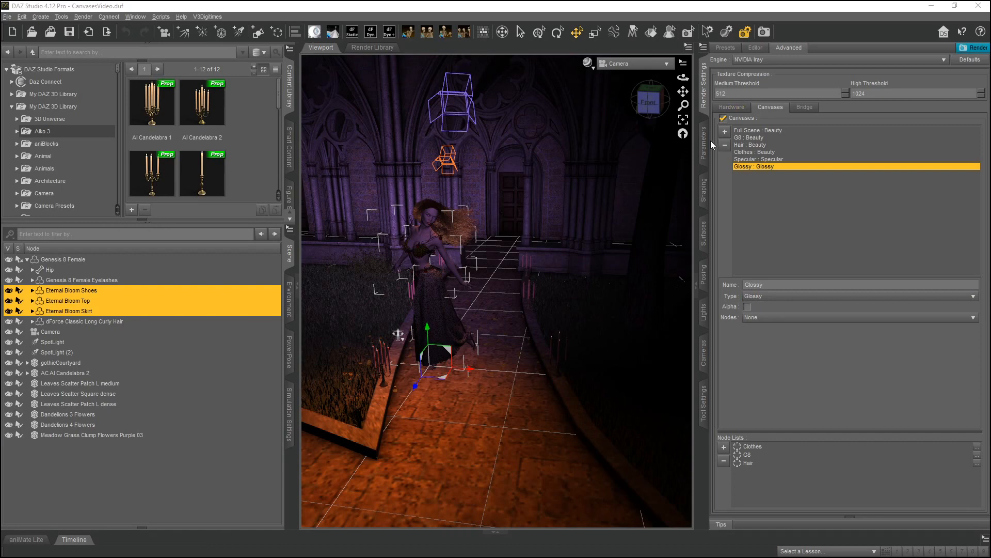
Add a new canvas named Emissives and set its Type to Emission.
left_click(724, 131)
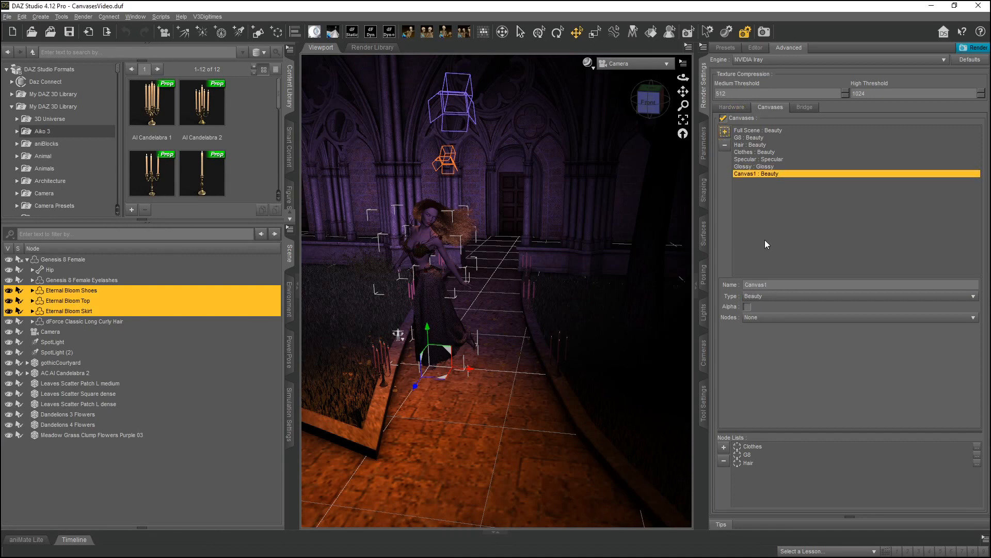
double_click(795, 280)
type("Emiss")
left_click(795, 296)
left_click(791, 338)
Open 08EmissionResult_NoAlpha.png from the renders folder, zoom to inspect it, then close the viewer.
left_click(288, 255)
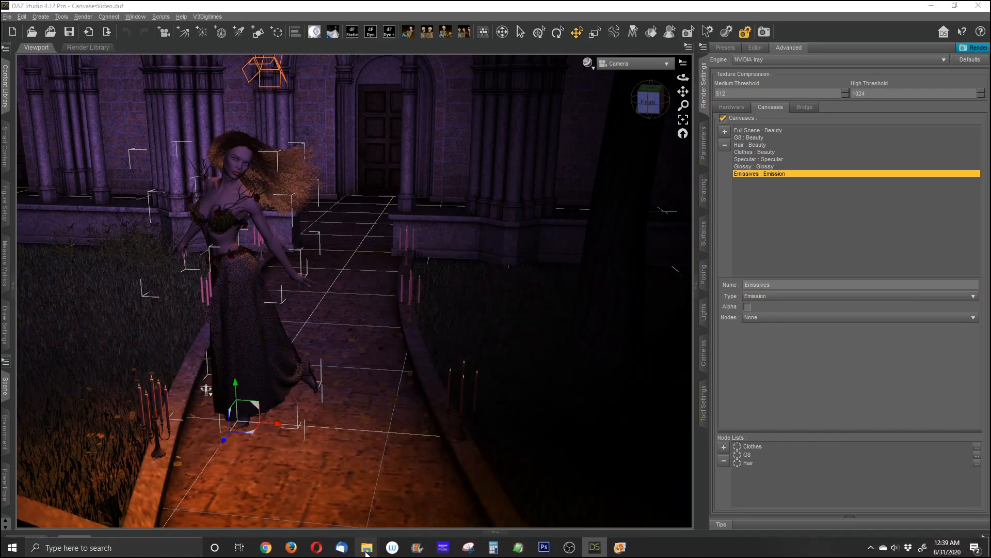
mouse_move(367, 552)
left_click(305, 498)
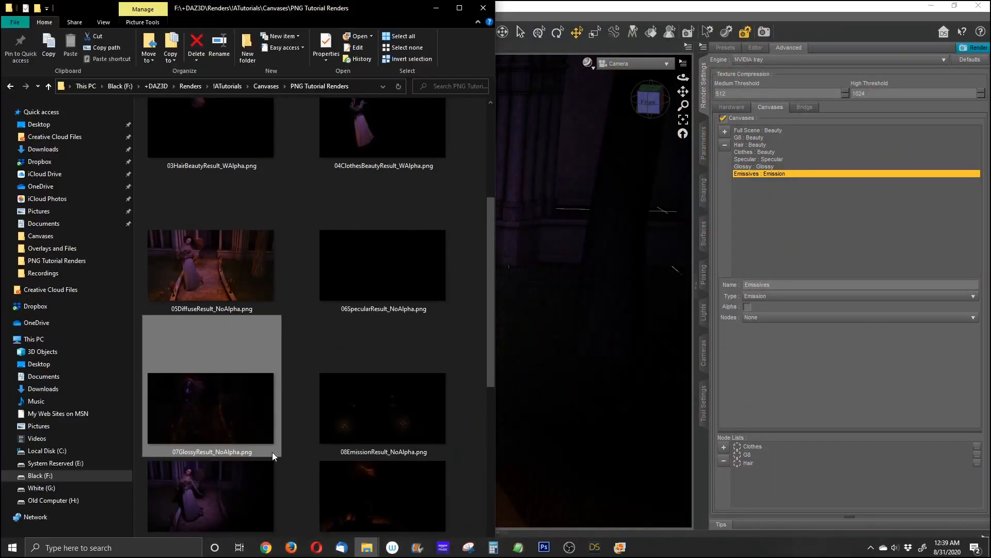
double_click(365, 394)
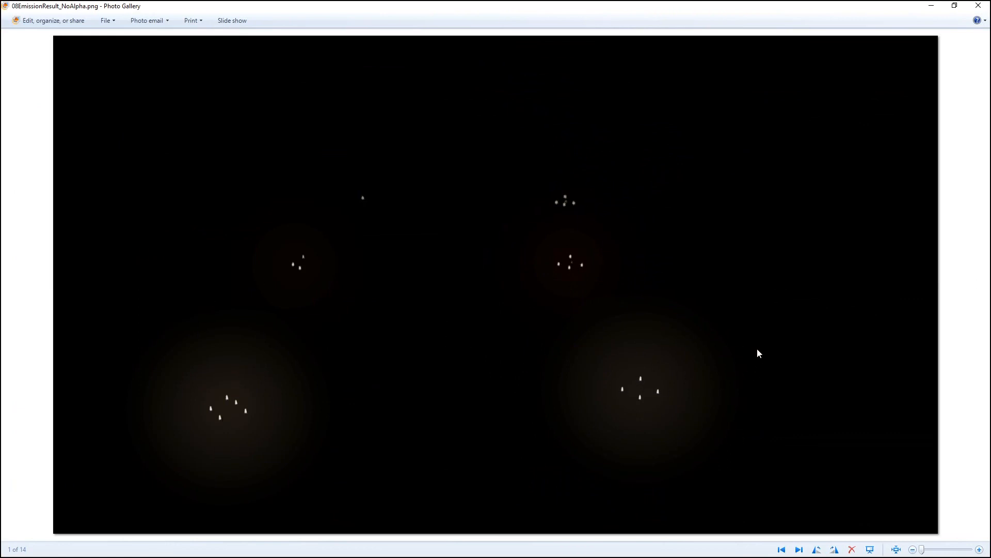
scroll(511, 361, "up", 2)
scroll(512, 361, "down", 2)
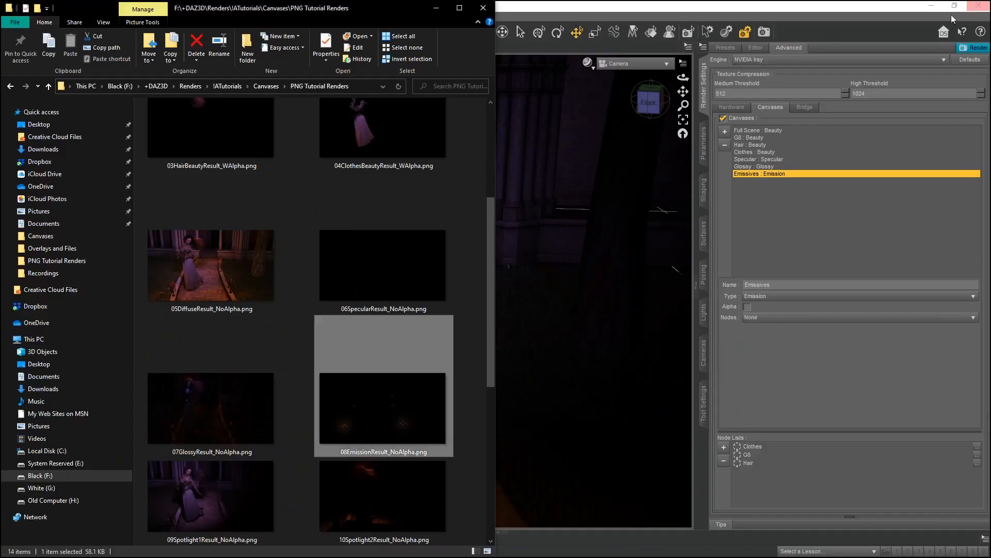
left_click(978, 5)
Scroll through the remaining render thumbnails in the folder, then minimize it.
scroll(355, 392, "down", 3)
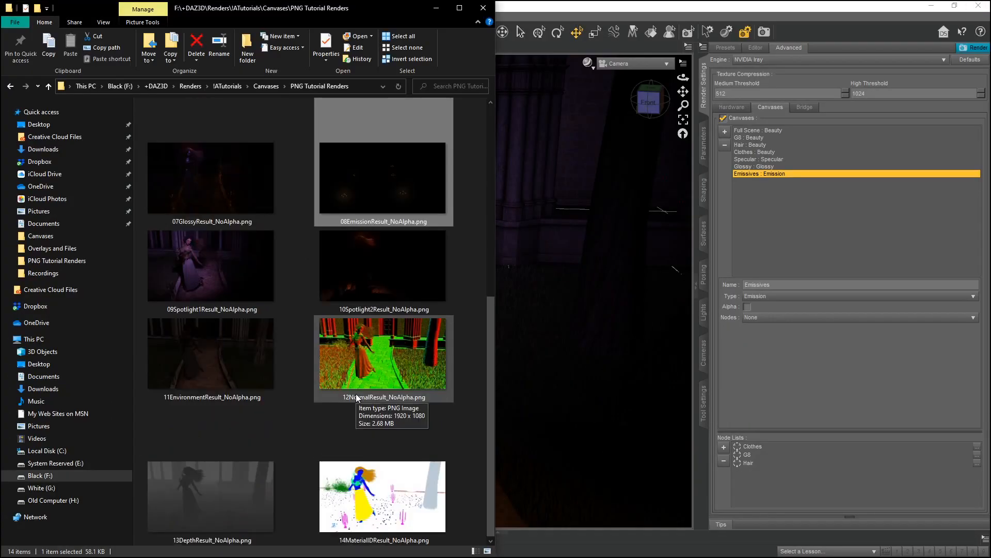
scroll(355, 394, "up", 3)
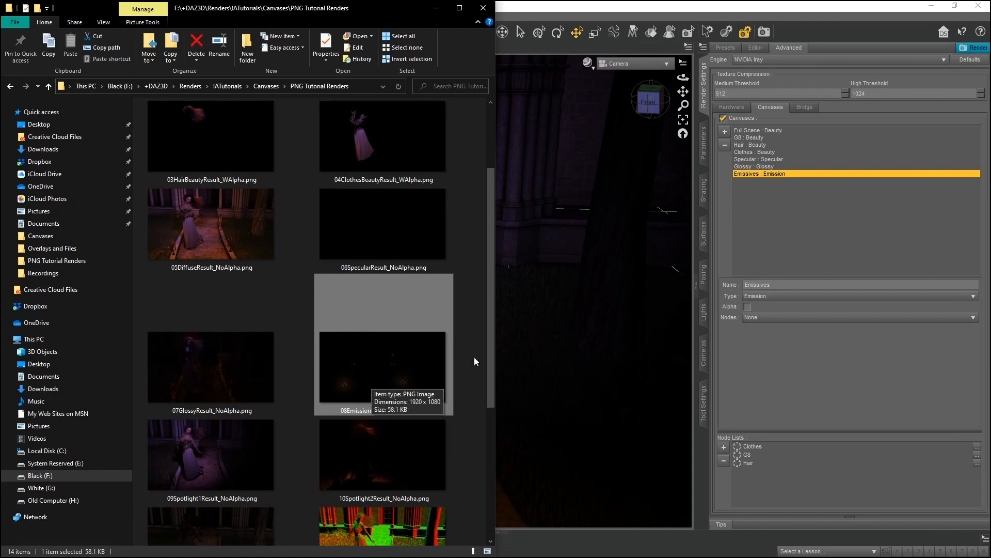
left_click(436, 9)
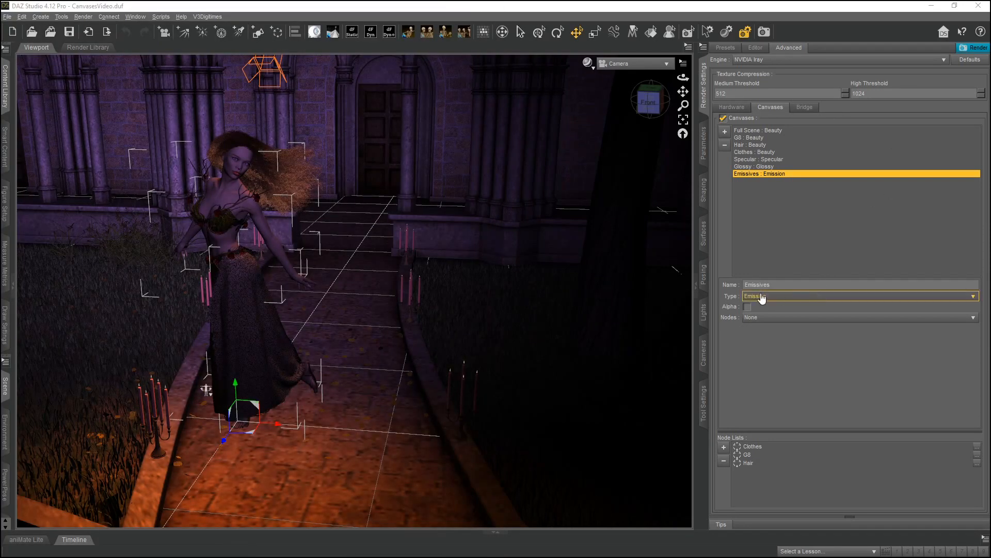
Add a new canvas named Spotlight1 and set its Type to Light Group.
left_click(724, 133)
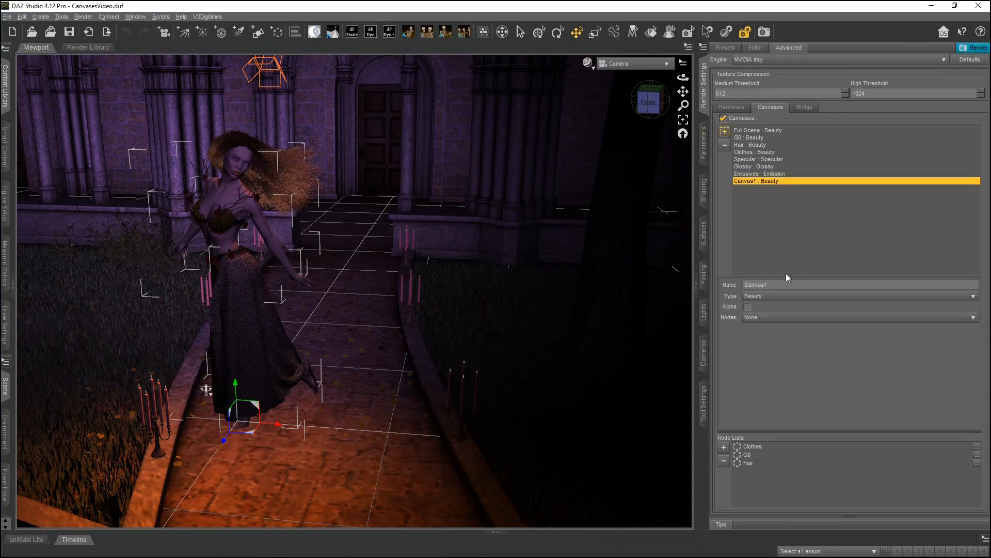
left_click(797, 296)
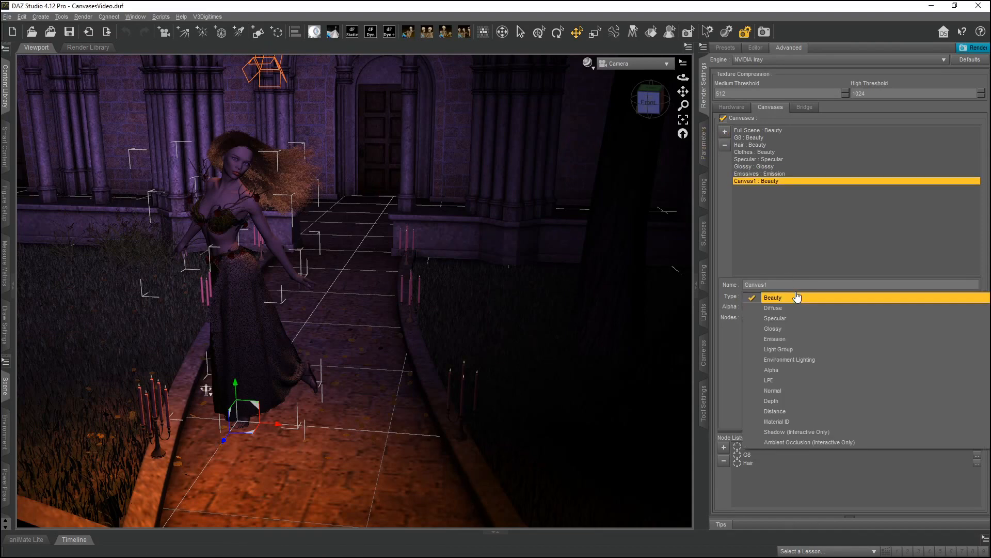
left_click(786, 350)
double_click(774, 283)
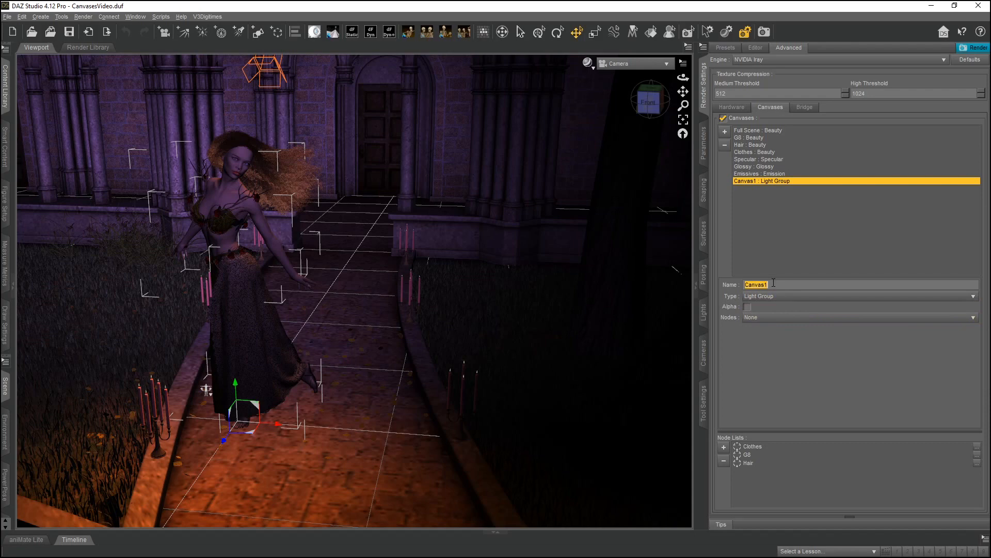
type("Spotlight1")
key("Return")
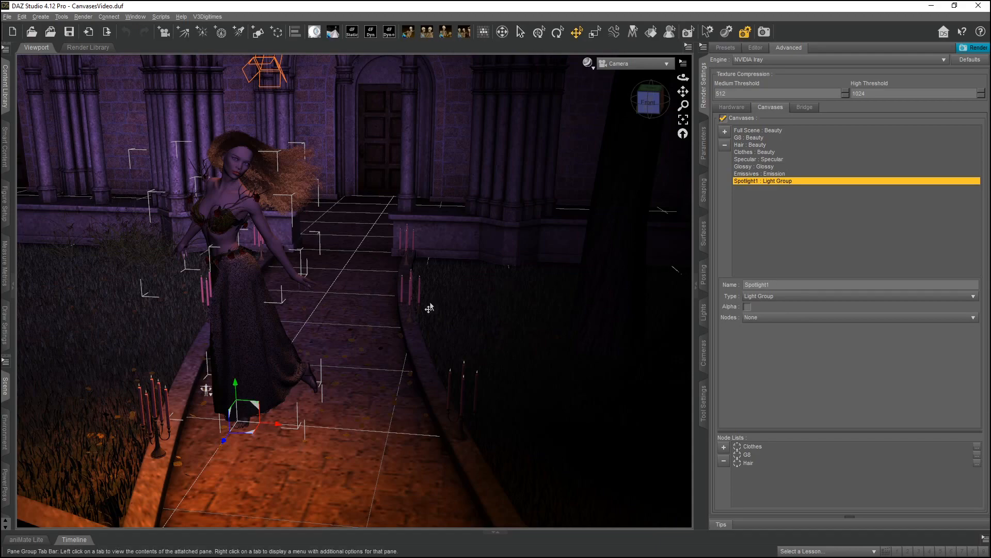
Select the SpotLight in the scene and create a node list named Spotlight1 from the selection for the canvas's Nodes.
left_click(6, 386)
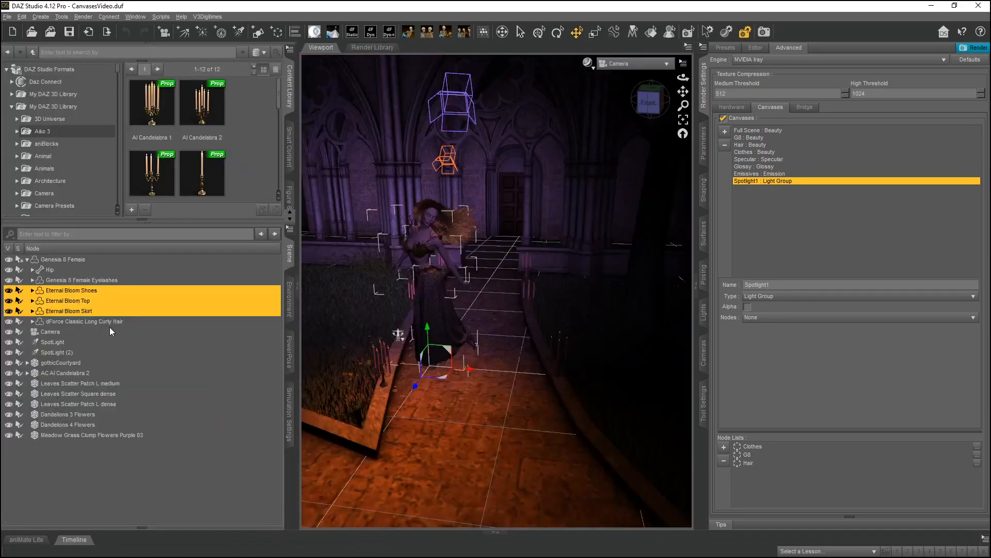
left_click(53, 341)
left_click(786, 317)
left_click(782, 360)
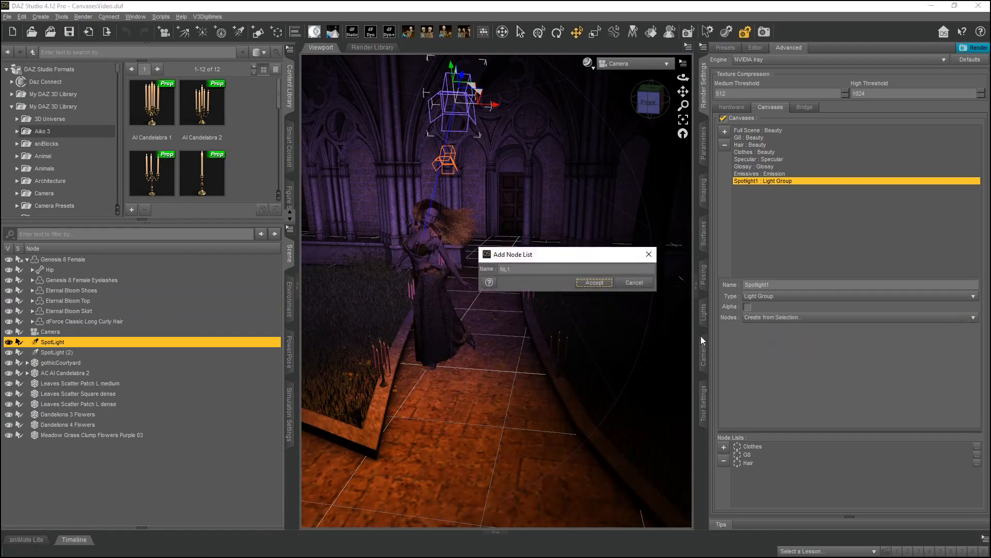
type("Spotlight1")
key("Return")
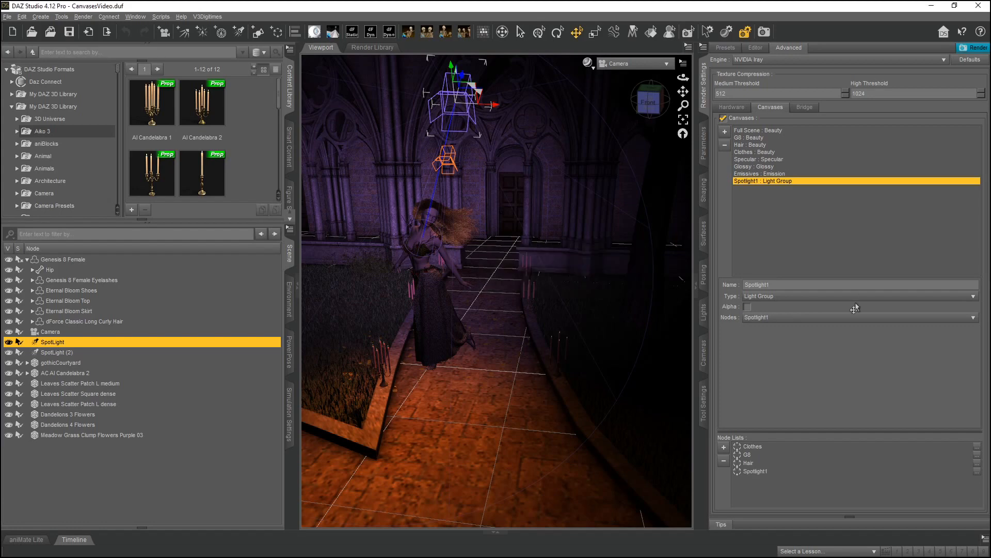
Add a new canvas named Spotlight2 and set its Type to Light Group.
left_click(725, 134)
double_click(777, 284)
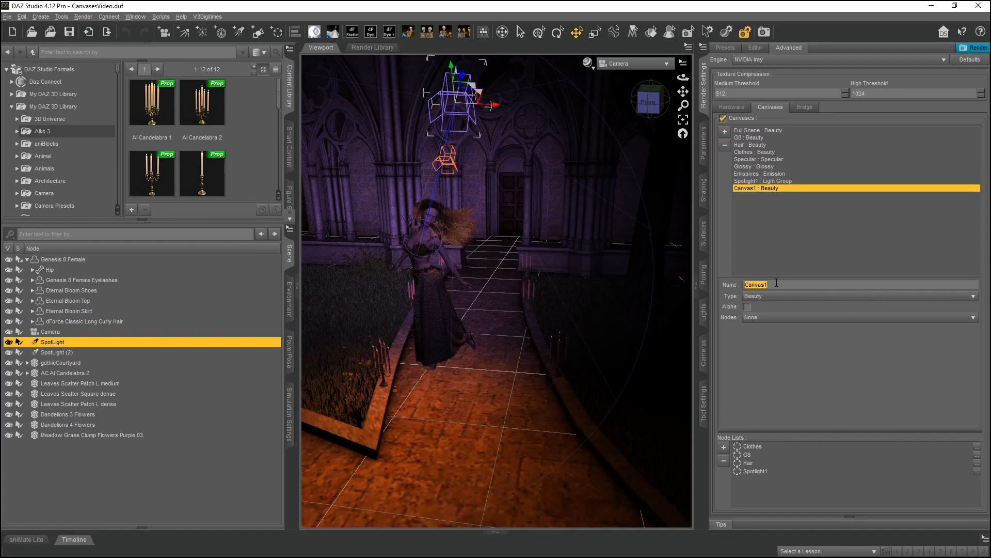
type("Spotlight2")
key("Return")
left_click(776, 296)
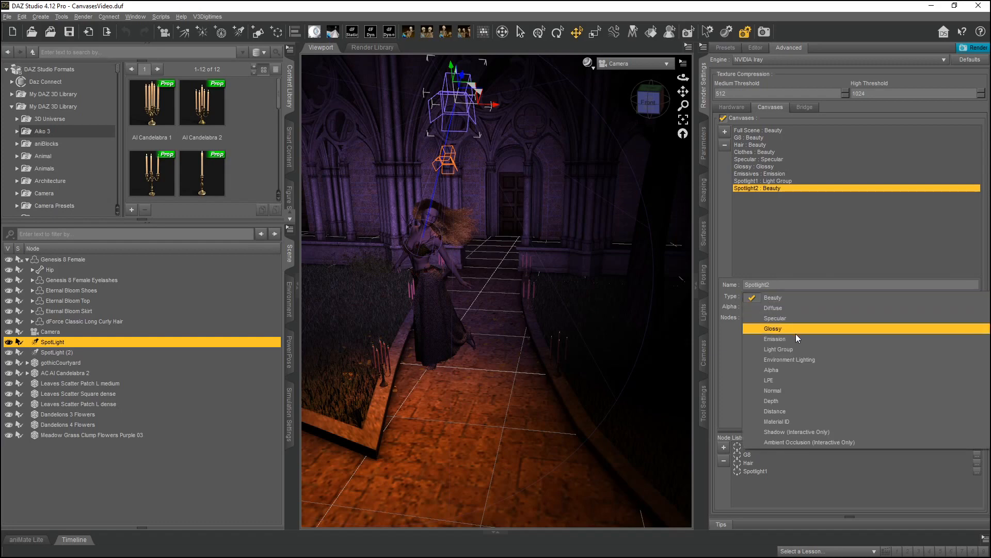
left_click(795, 346)
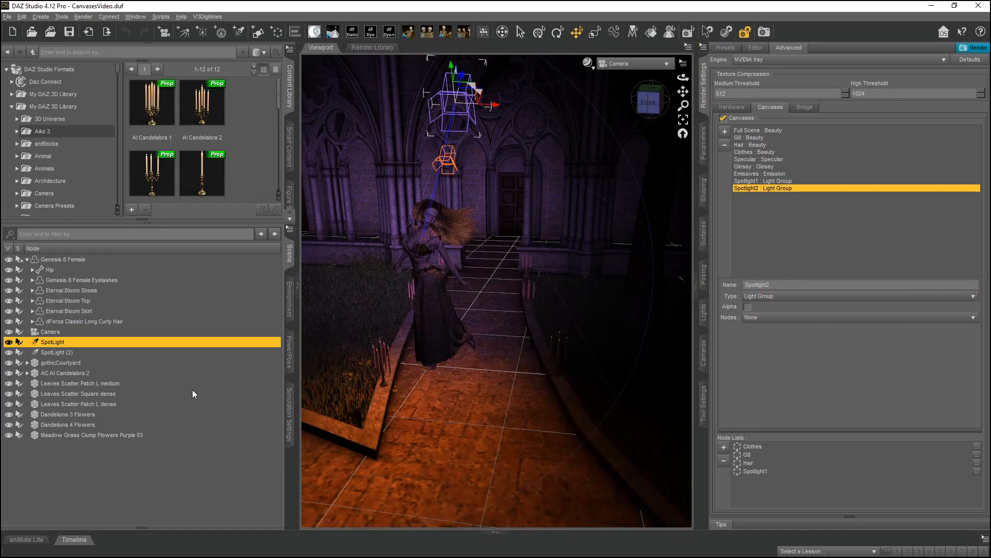
Select SpotLight (2) in the scene and create a node list named Spotlight2 from the selection for the canvas's Nodes.
left_click(68, 349)
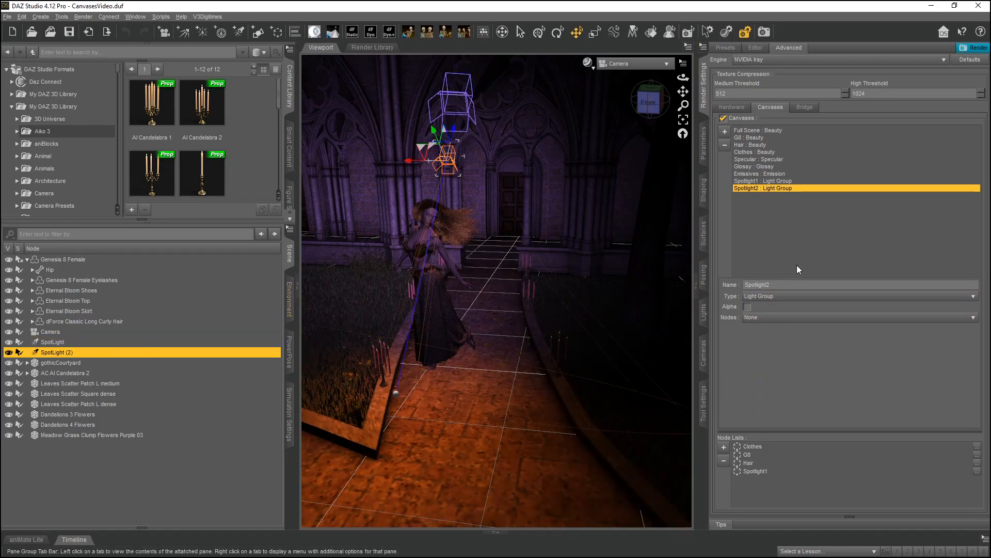
left_click(785, 324)
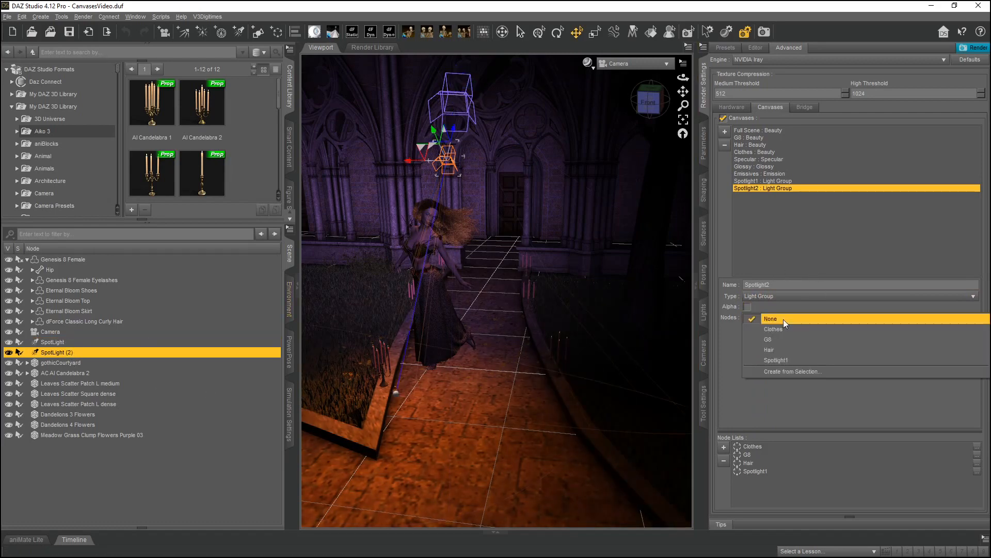
left_click(783, 370)
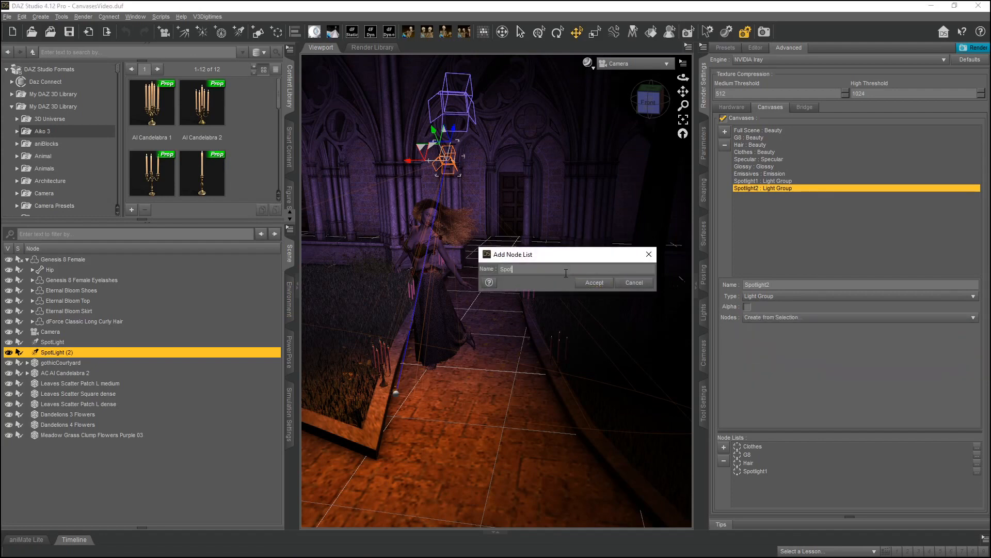
key("Return")
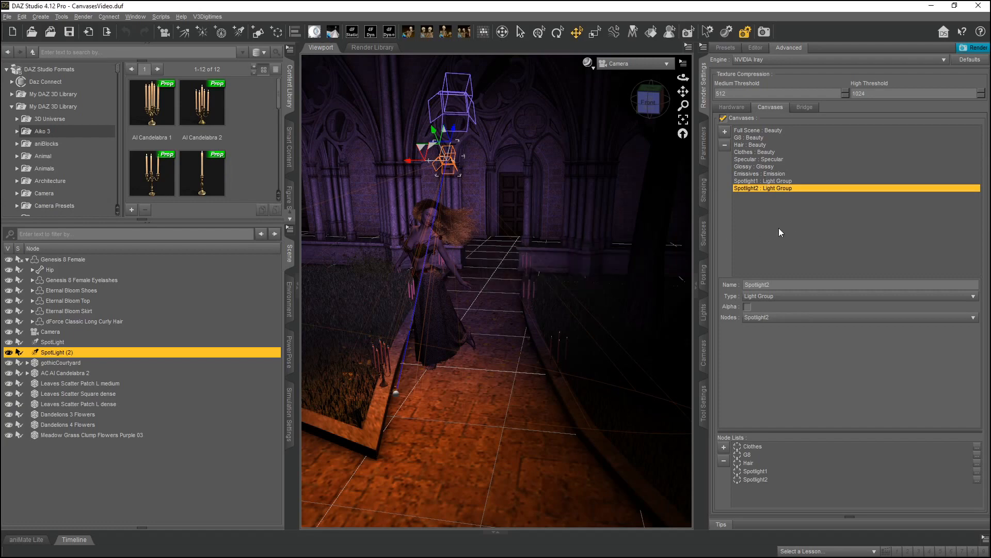
Open 09Spotlight1Result_NoAlpha.png from the renders folder.
left_click(772, 181)
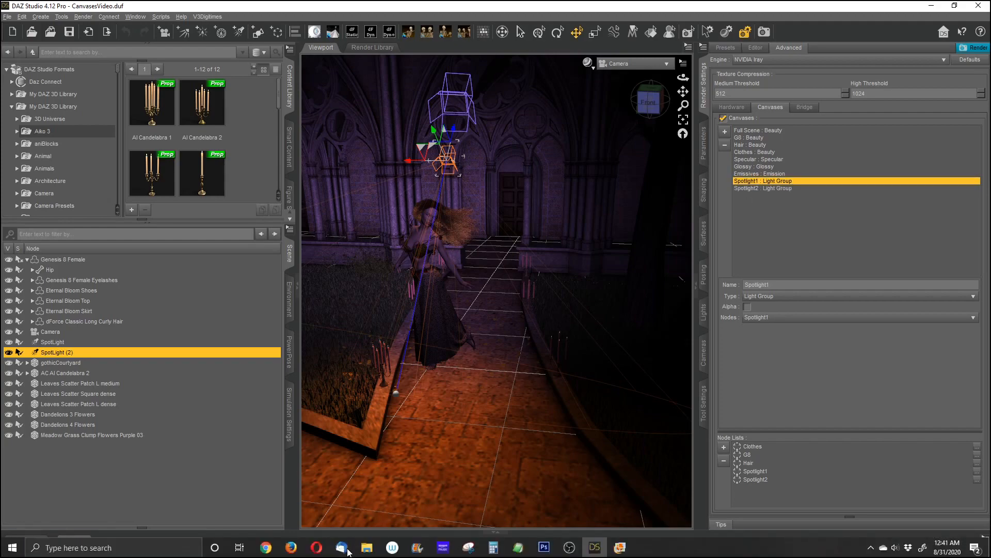
mouse_move(366, 547)
left_click(305, 505)
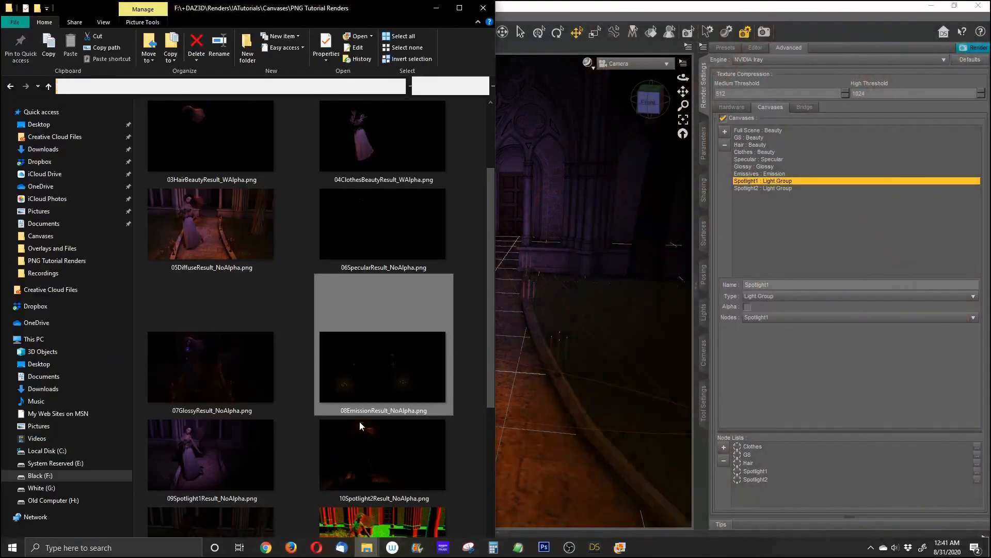
double_click(225, 450)
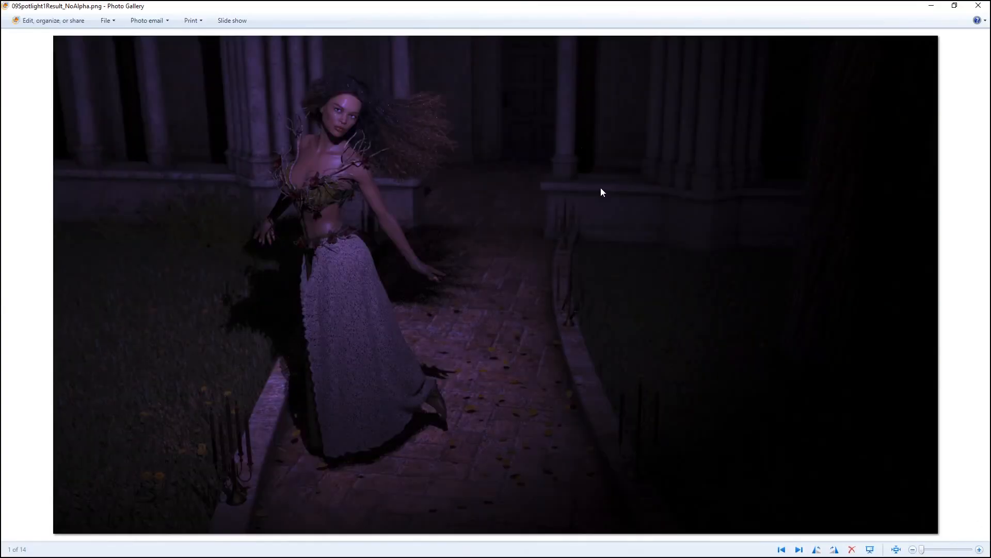
Open 01Full Scene-Beauty.png beside the Spotlight1 render and zoom both to compare them side by side.
double_click(483, 12)
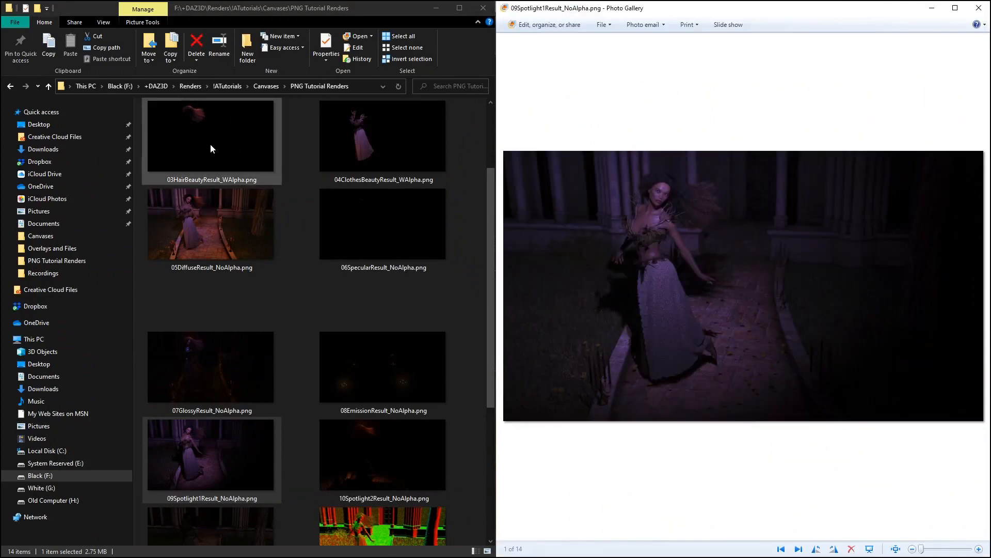
left_click(210, 144)
scroll(206, 159, "up", 1)
double_click(208, 159)
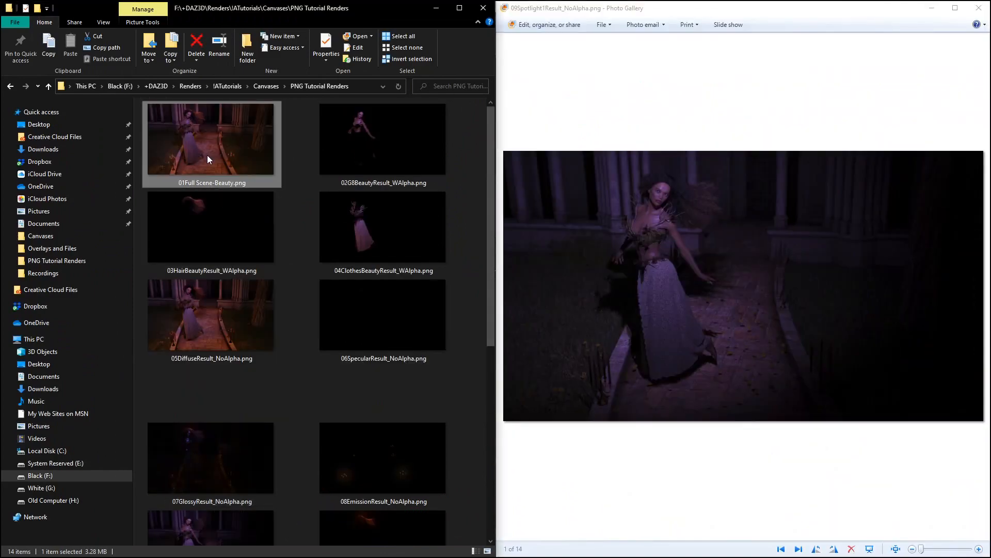
double_click(587, 5)
left_click_drag(490, 28, 2, 74)
scroll(172, 206, "up", 5)
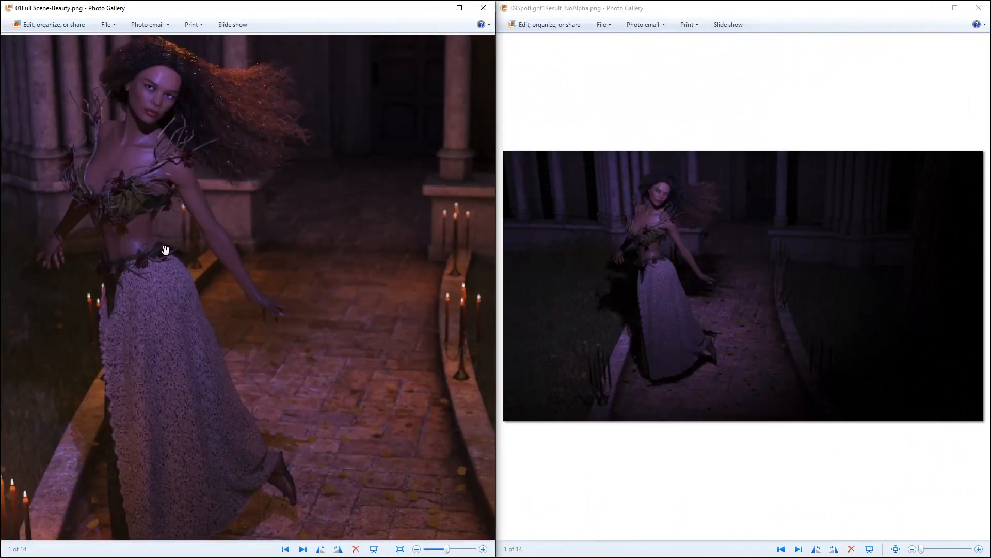
scroll(742, 305, "up", 5)
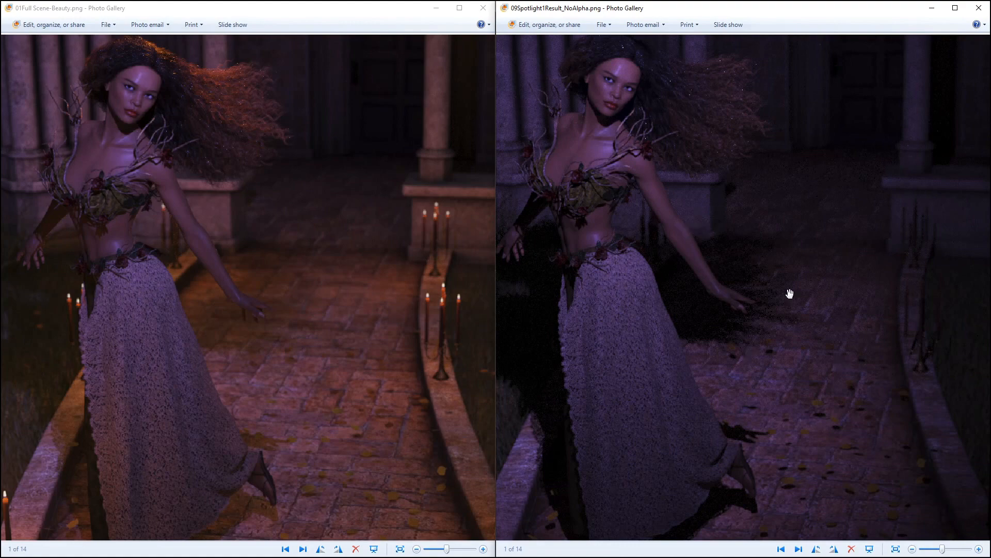
mouse_move(711, 259)
left_mouse_down()
mouse_move(732, 267)
mouse_move(713, 273)
left_mouse_up()
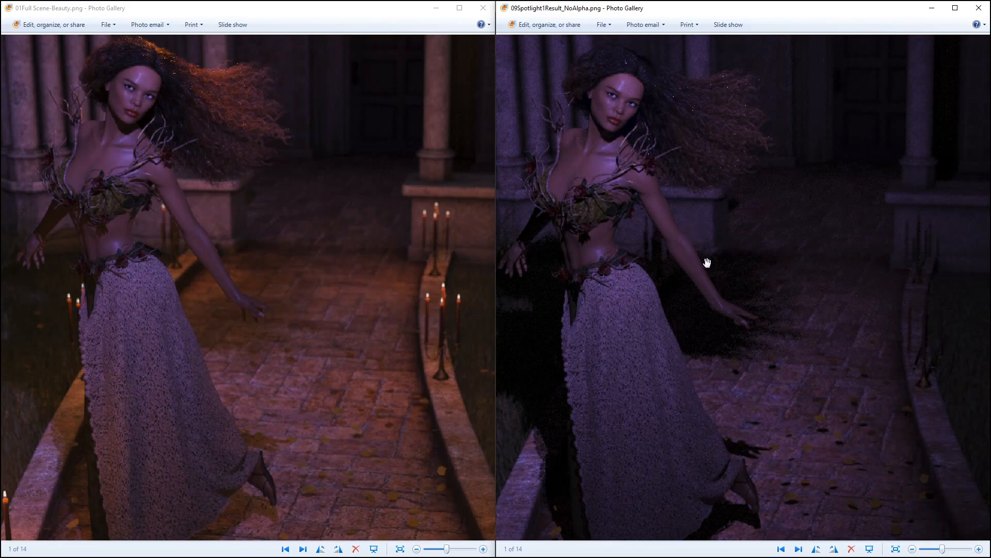
Step to 10Spotlight2Result_NoAlpha.png, zoom and pan to compare it with the beauty render, then close both viewers.
left_click(798, 549)
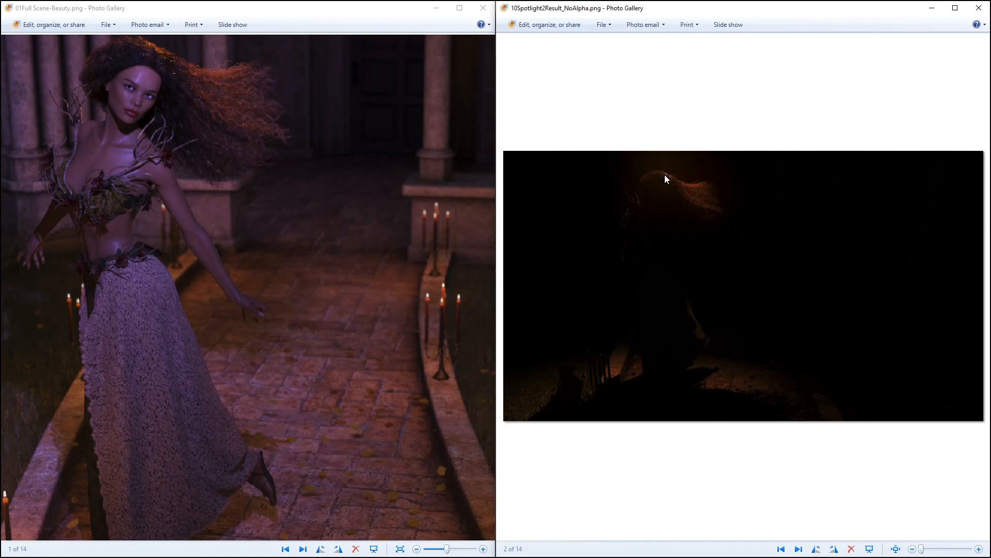
scroll(664, 175, "up", 4)
left_click_drag(605, 189, 665, 191)
scroll(686, 203, "down", 2)
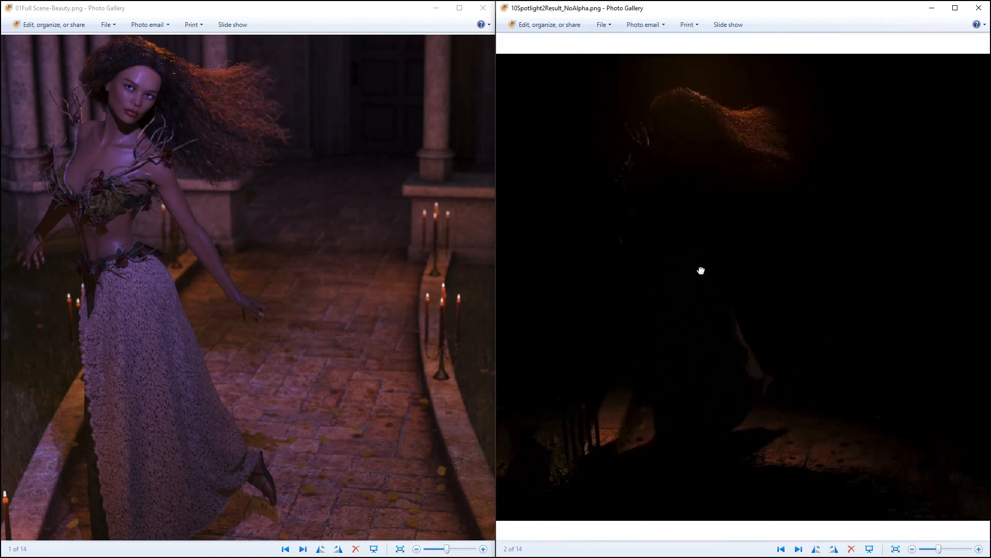
scroll(698, 88, "up", 2)
left_click_drag(697, 128, 690, 106)
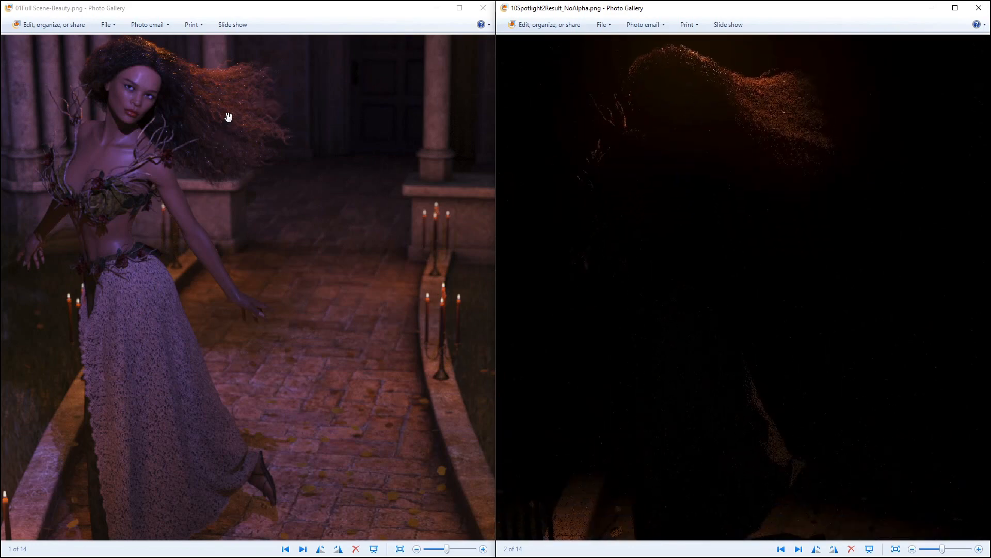
scroll(212, 133, "down", 1)
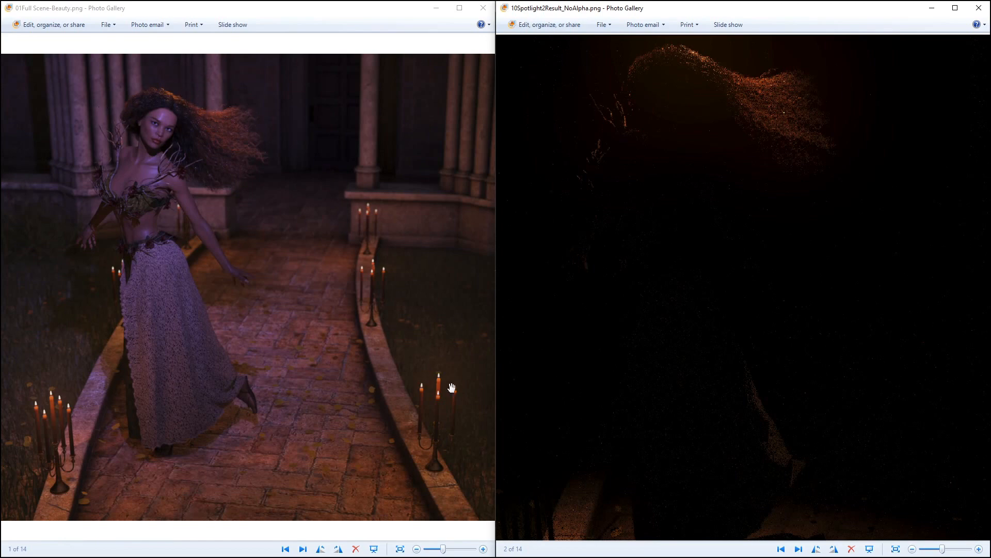
scroll(784, 321, "down", 1)
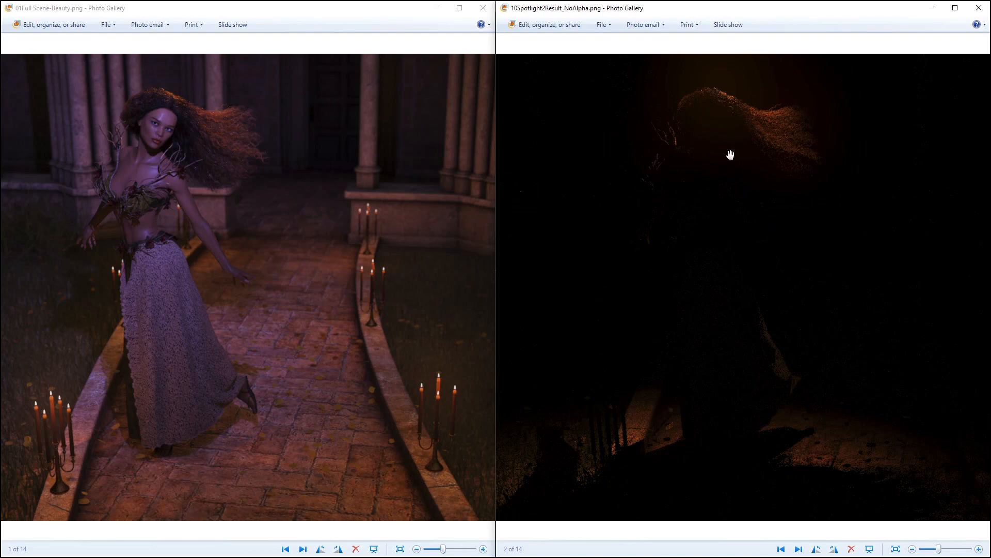
scroll(715, 134, "up", 3)
left_click_drag(776, 205, 741, 279)
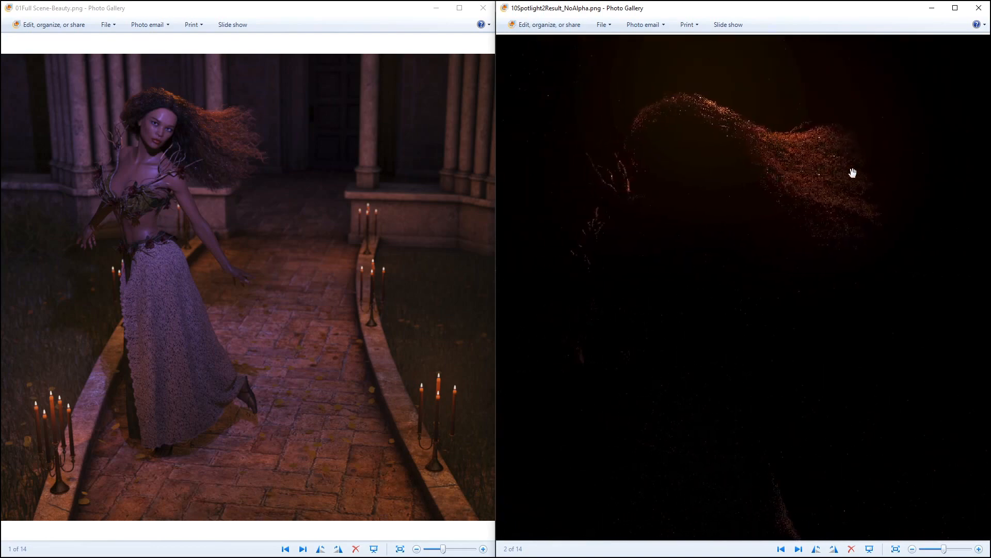
scroll(770, 181, "down", 1)
left_click_drag(757, 248, 742, 148)
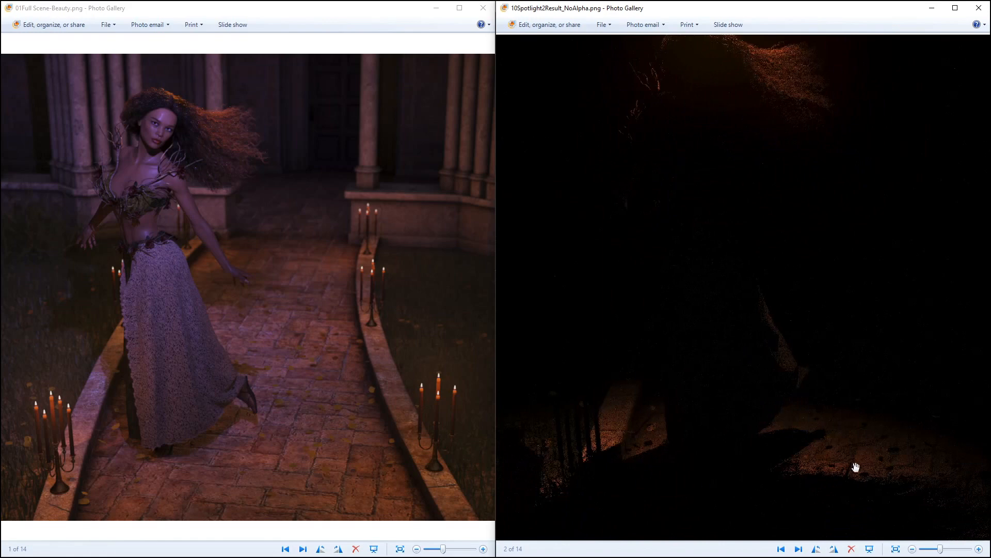
scroll(863, 358, "up", 2)
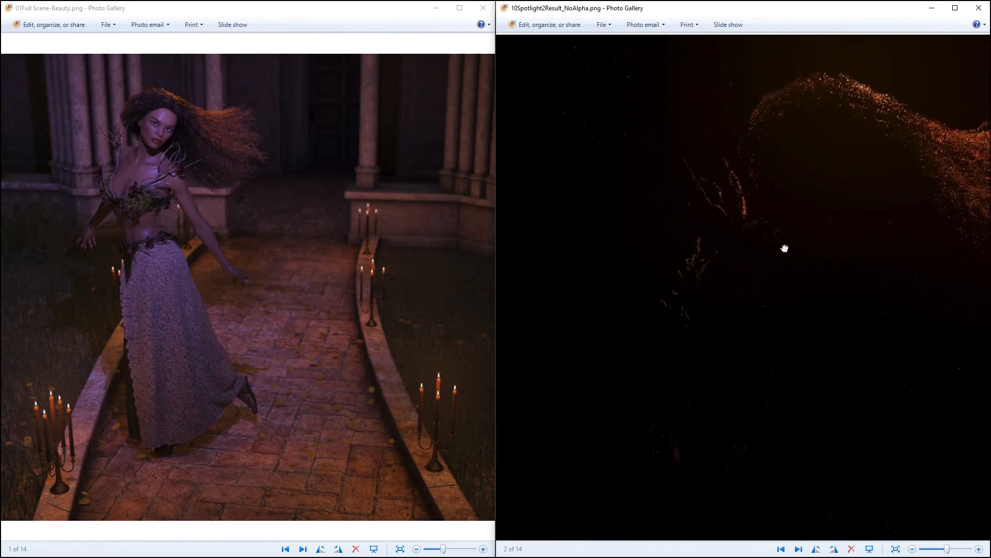
left_click_drag(774, 314, 664, 286)
scroll(764, 230, "down", 1)
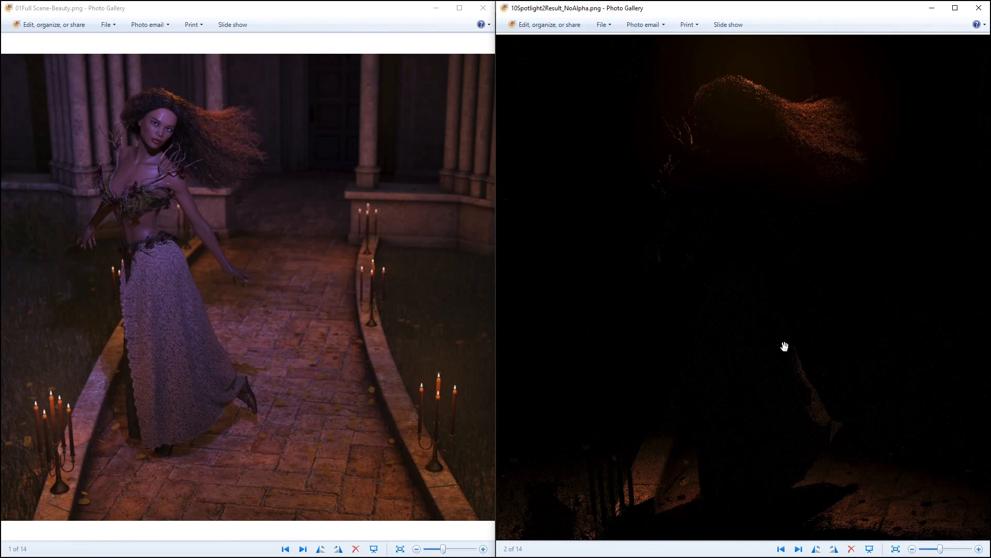
left_click(483, 9)
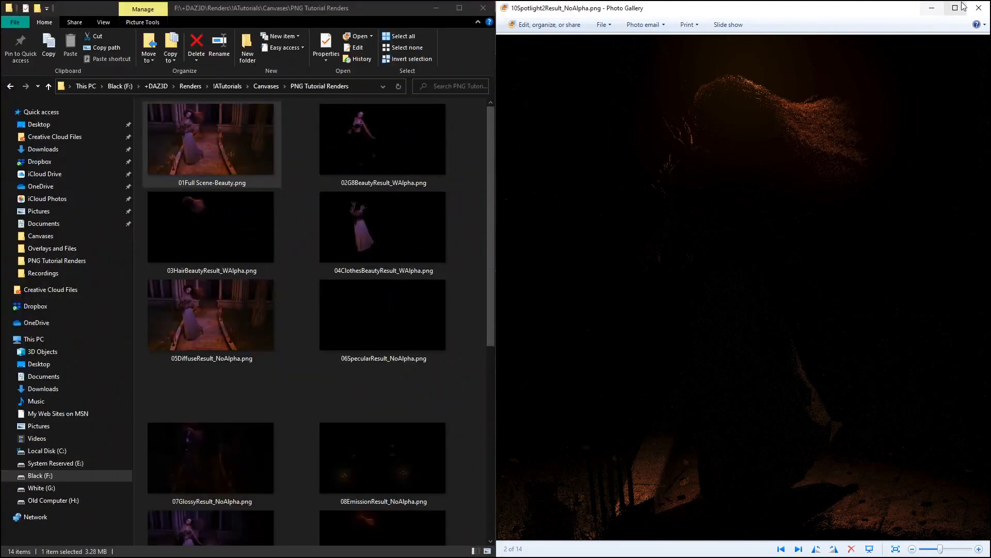
left_click(978, 8)
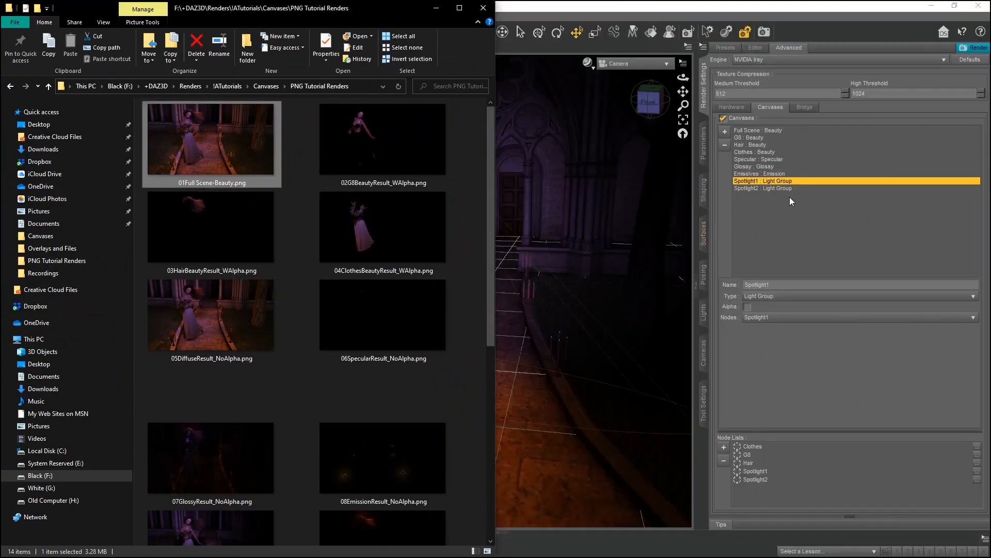
Add another new canvas after Spotlight2 and open its Type options.
left_click(776, 188)
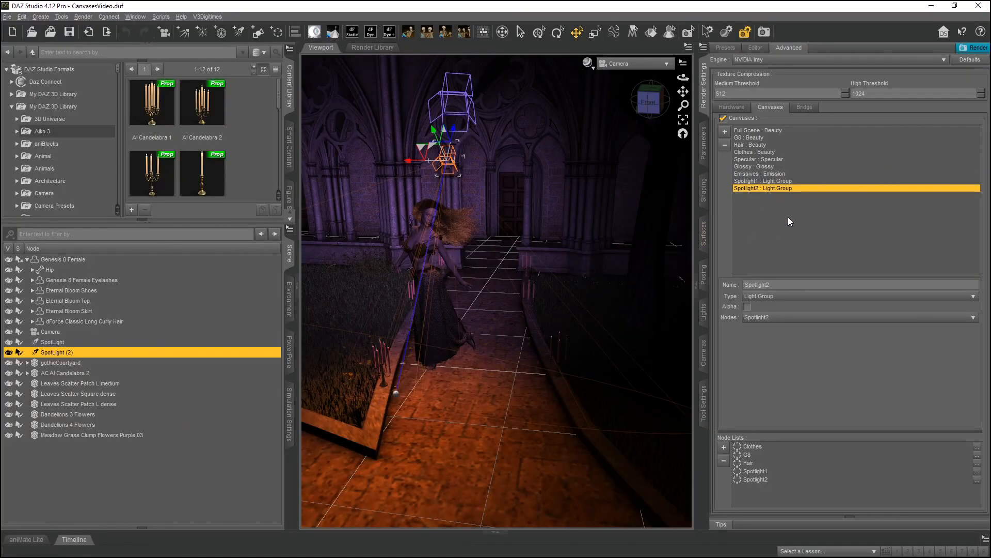
left_click(725, 131)
left_click(770, 295)
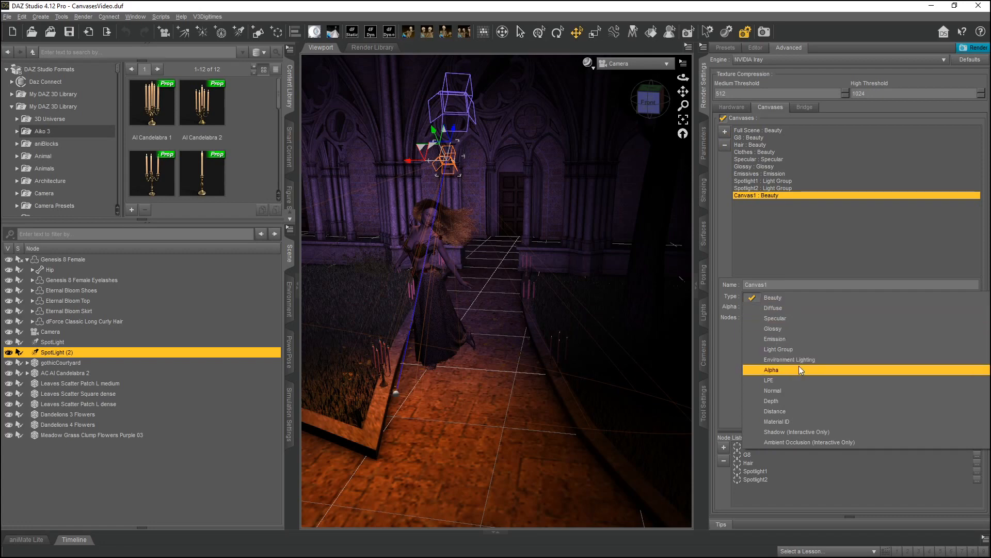
left_click(800, 209)
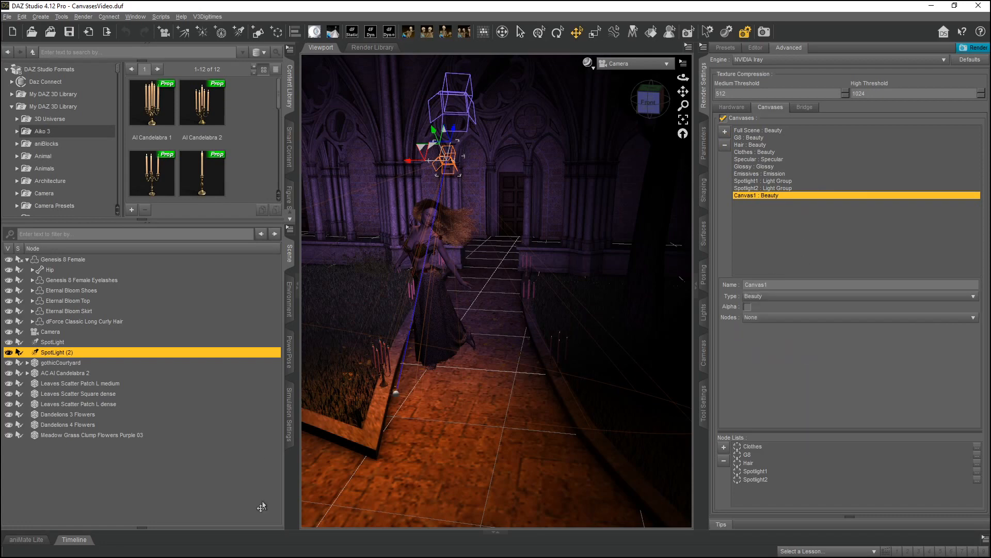
Open 11EnvironmentResult_NoAlpha.png from the renders folder and zoom in to inspect it.
mouse_move(367, 555)
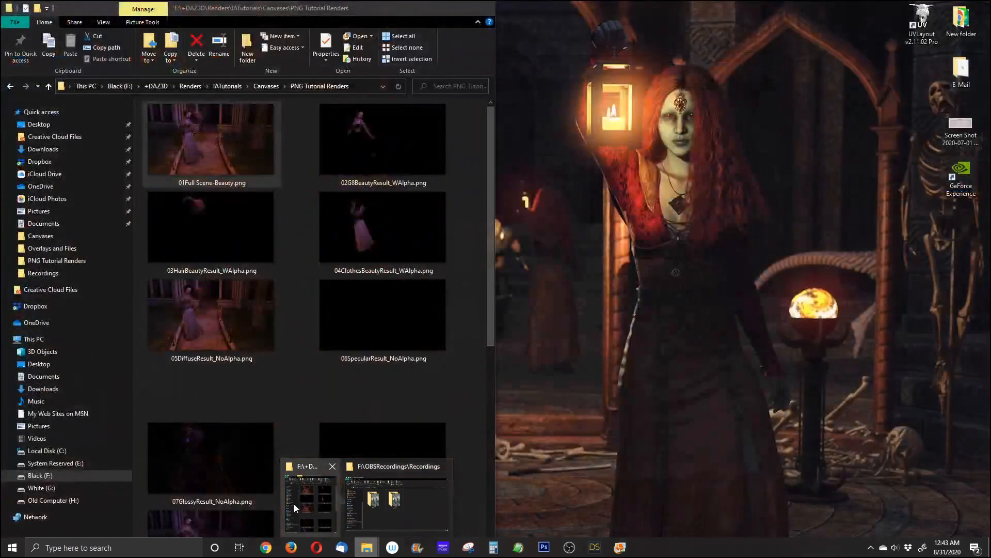
left_click(293, 503)
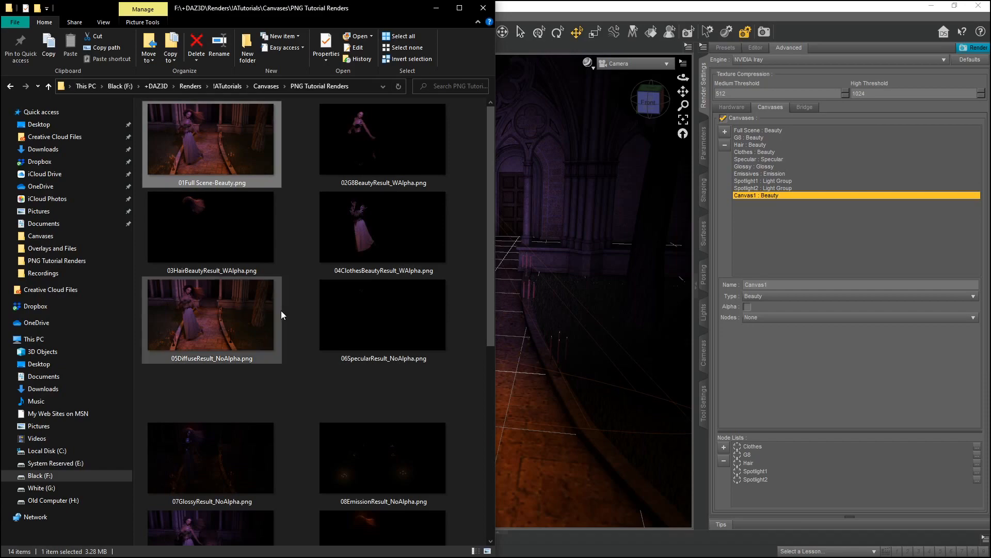
scroll(281, 315, "down", 4)
double_click(210, 396)
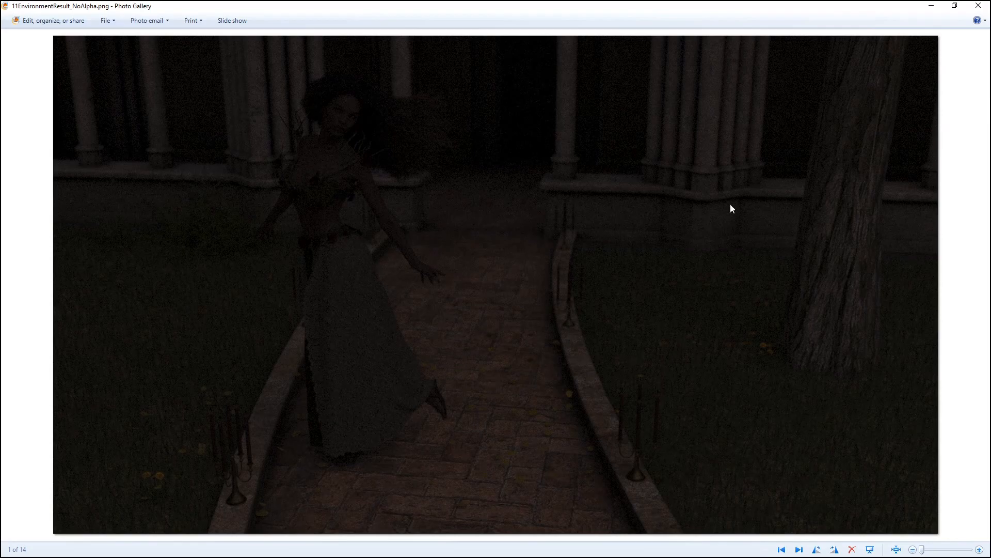
scroll(365, 170, "up", 3)
left_click_drag(357, 217, 593, 467)
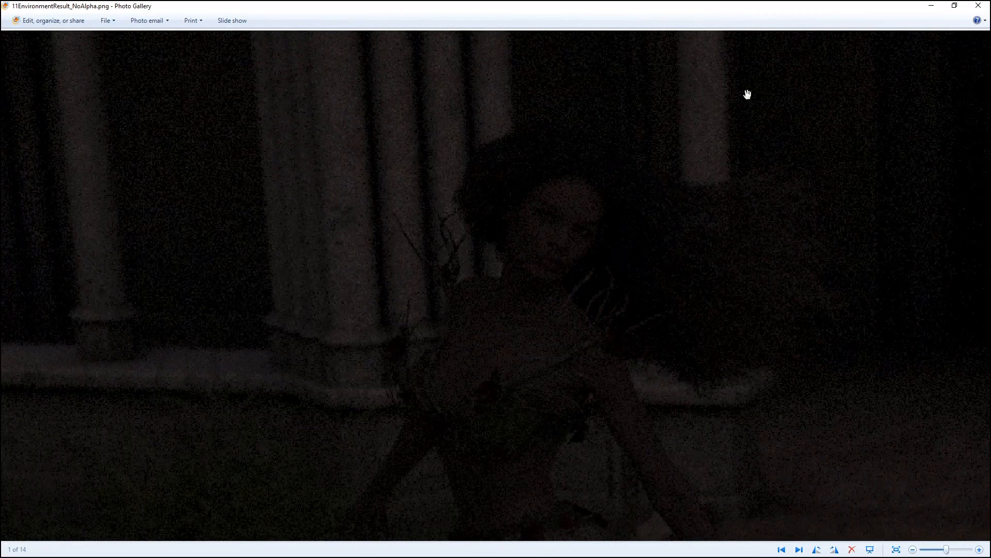
scroll(562, 298, "down", 1)
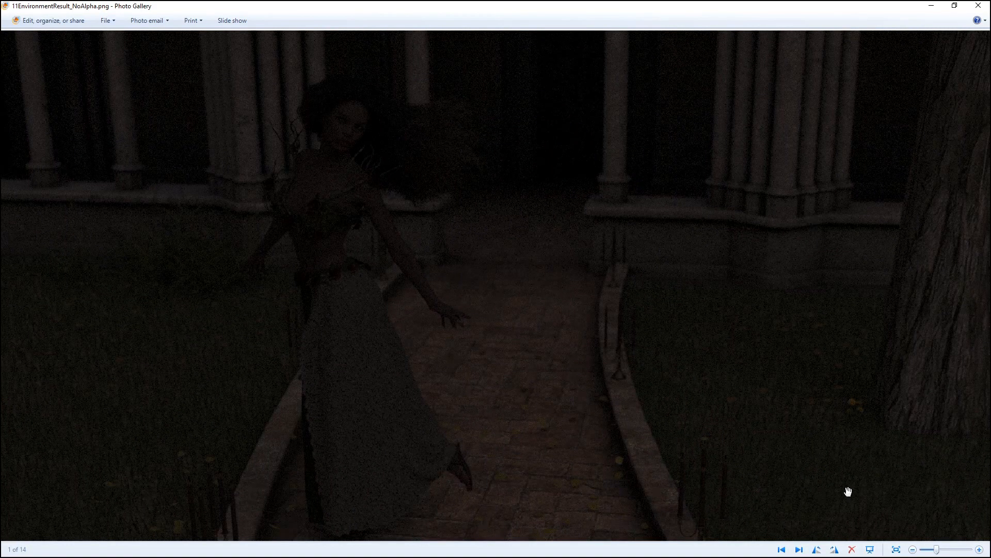
scroll(605, 265, "down", 1)
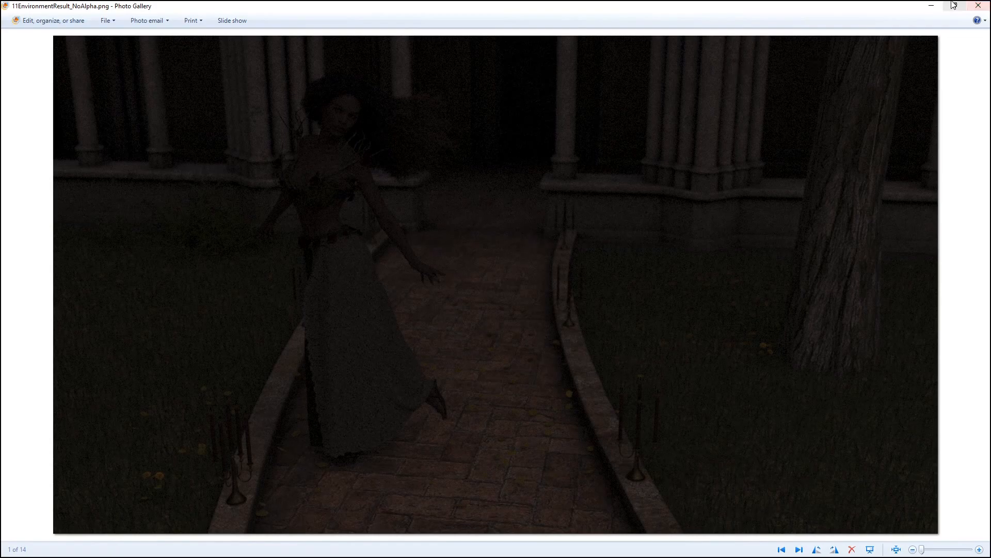
Close the image viewer, return to DAZ Studio, set the new canvas's type to Alpha and open its Nodes options.
left_click(986, 5)
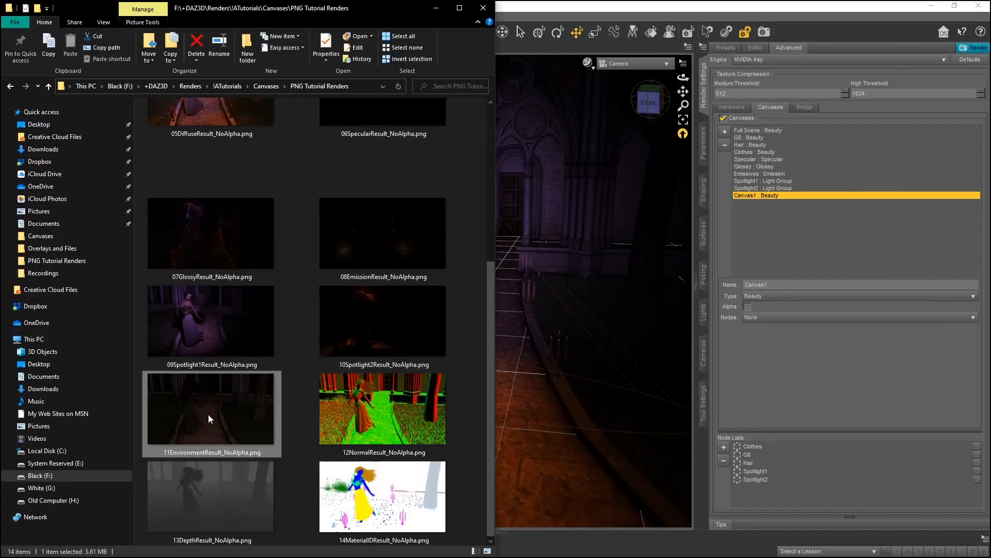
left_click(436, 9)
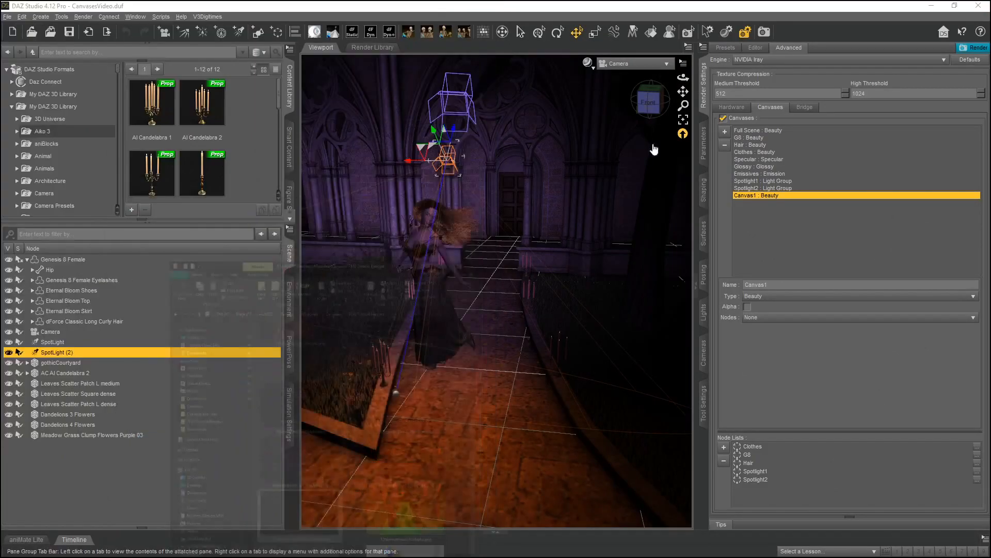
left_click(782, 296)
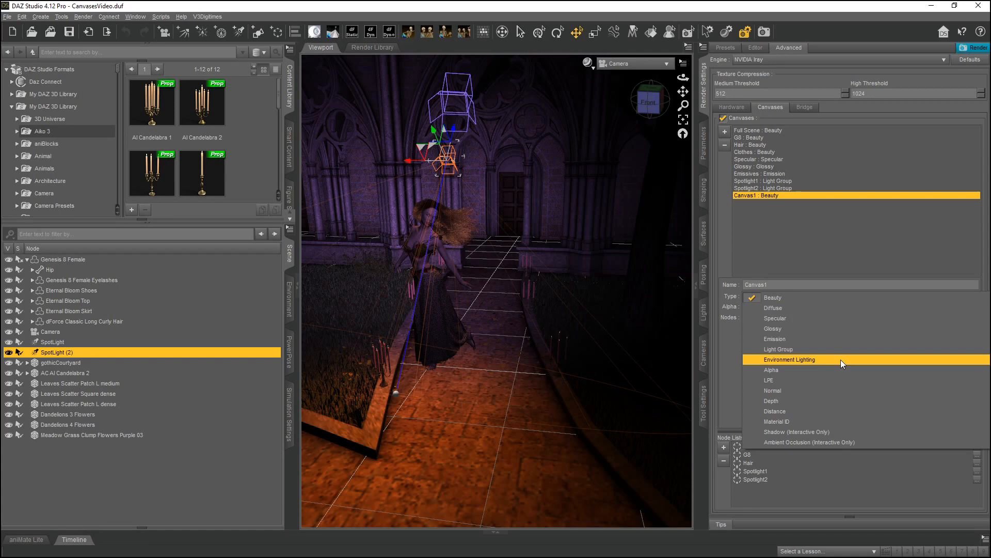
left_click(782, 368)
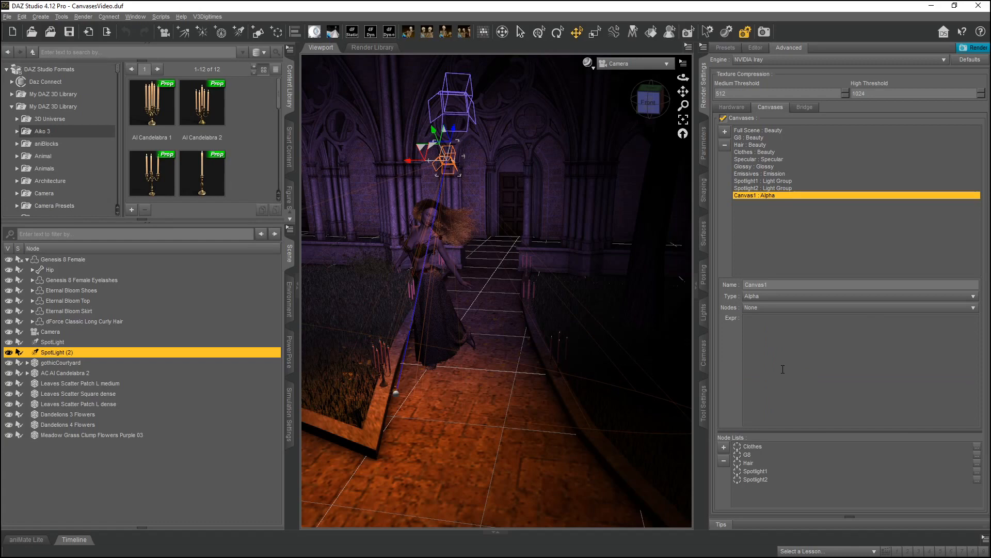
left_click(763, 309)
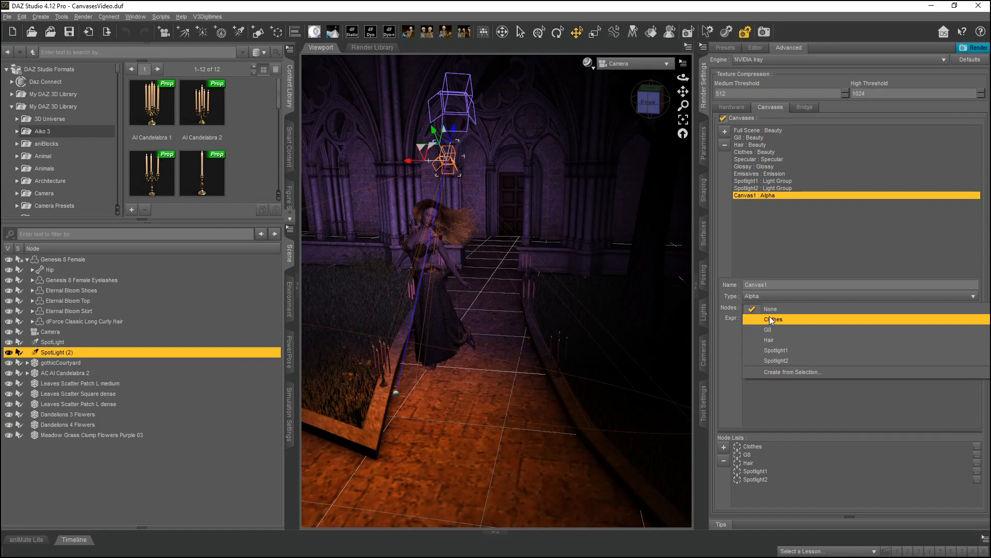
left_click(792, 403)
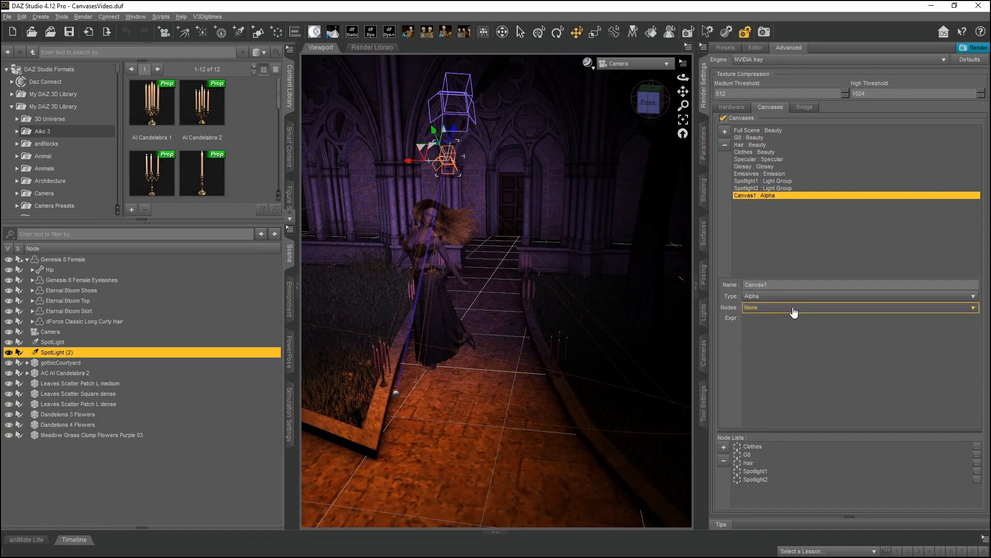
Change the new canvas's type to LPE and then to Normal.
left_click(769, 297)
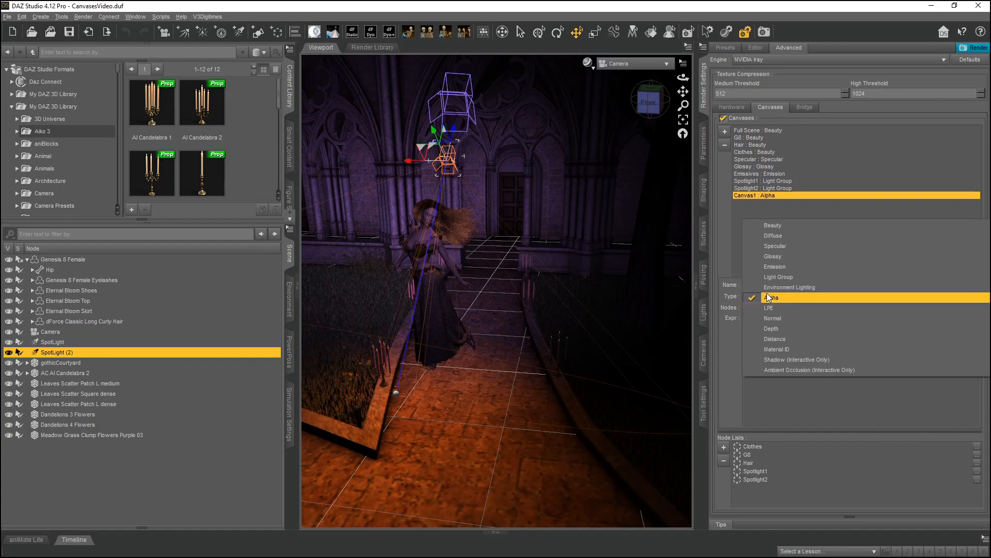
left_click(796, 306)
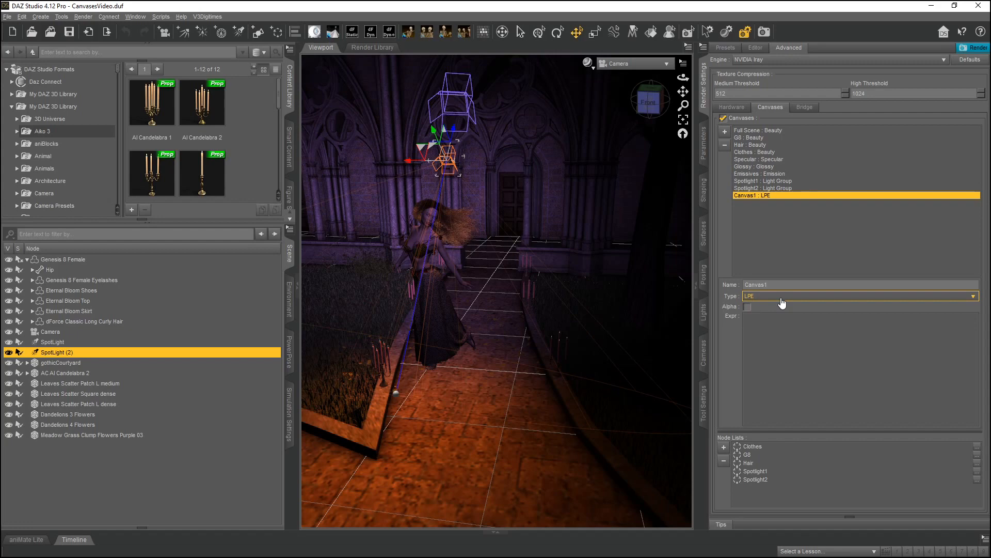
left_click(782, 302)
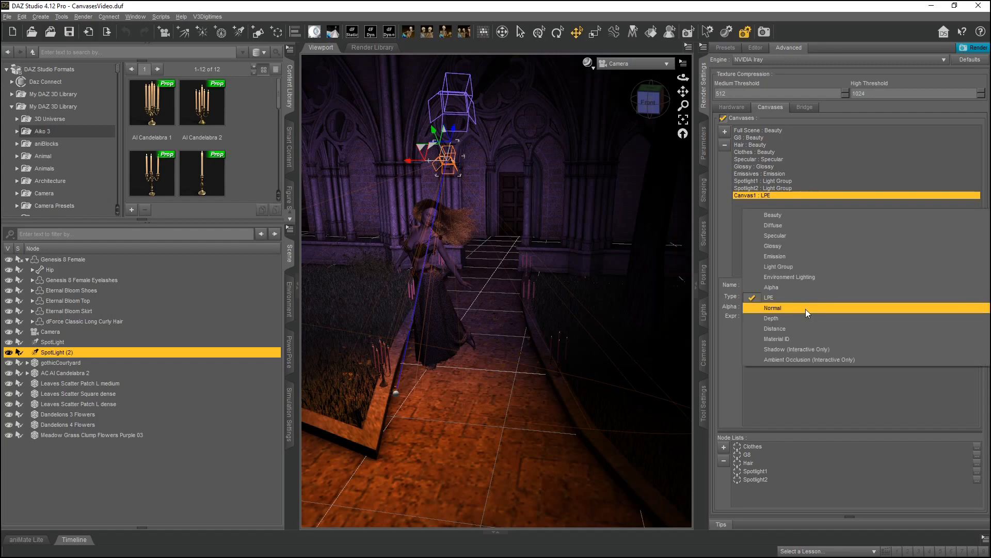
left_click(806, 309)
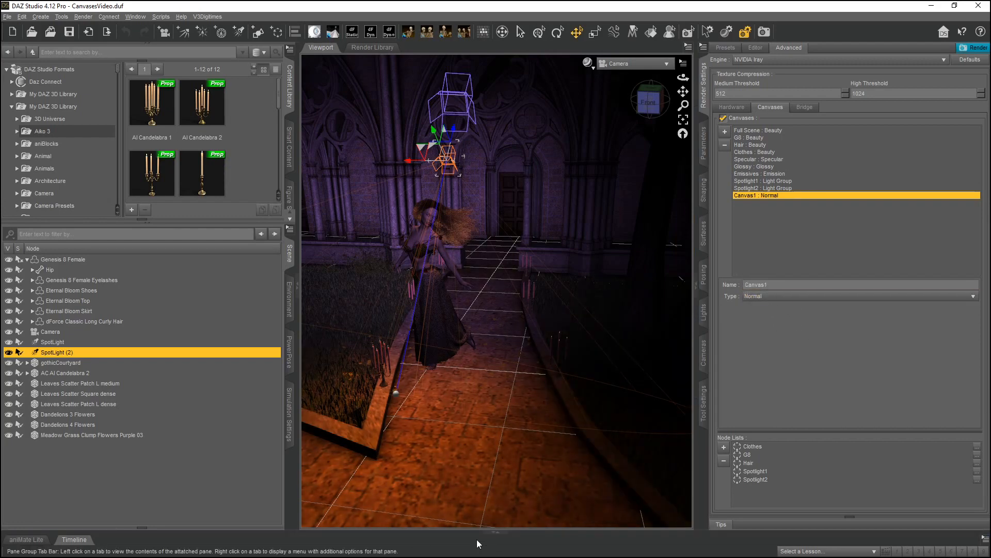
Open 12NormalResult_NoAlpha.png from the renders folder in the image viewer.
mouse_move(456, 556)
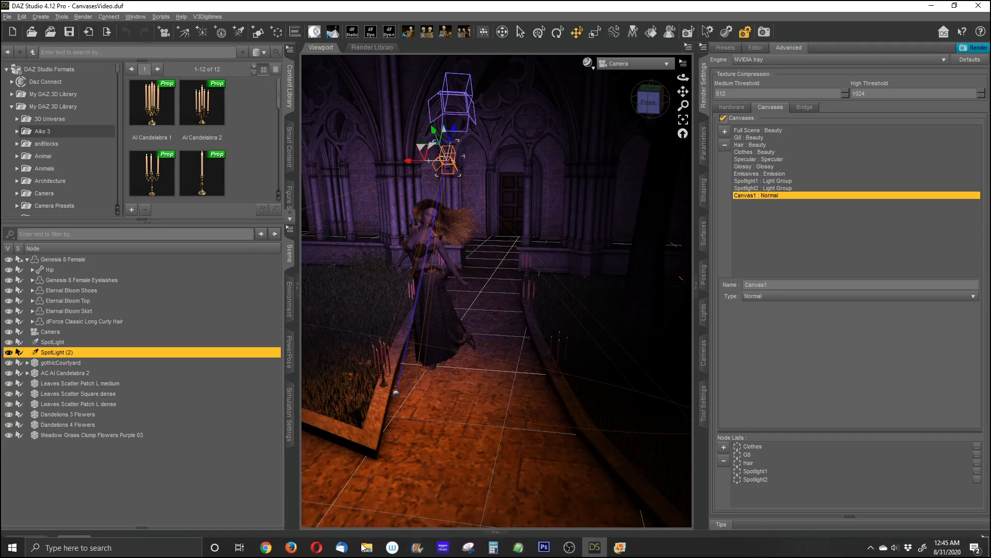
mouse_move(366, 547)
left_click(329, 524)
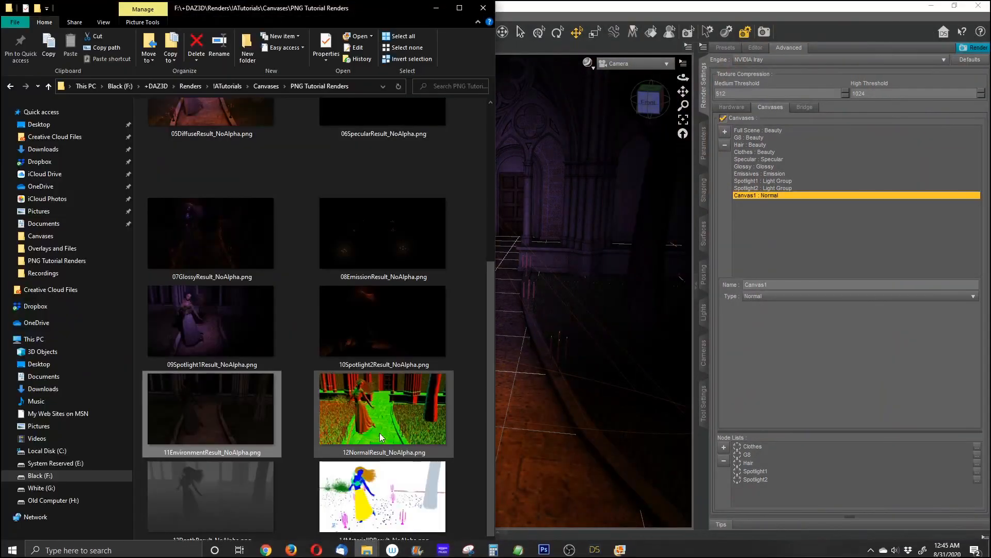
left_click(384, 426)
double_click(384, 427)
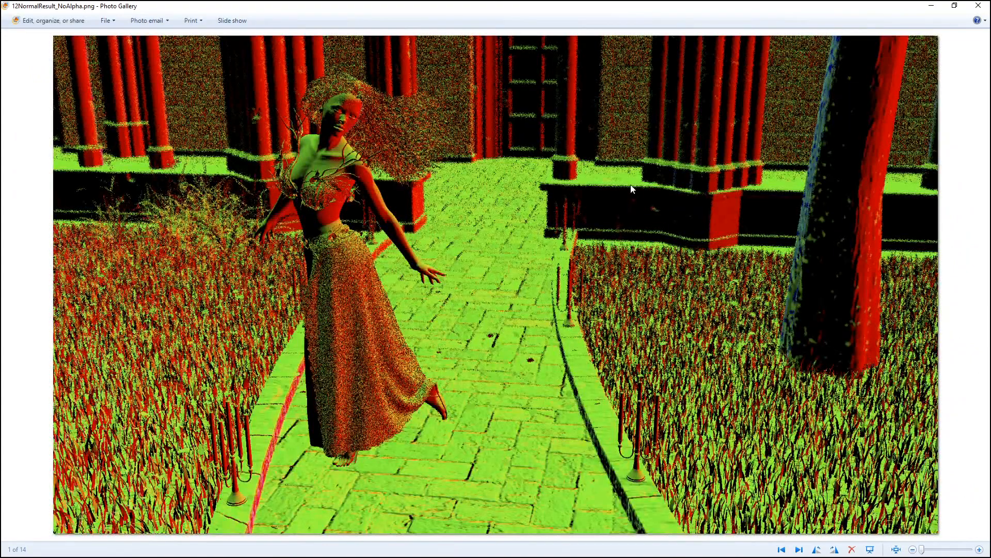
Zoom and pan around the normal render to inspect its detail, then close the viewer.
scroll(732, 187, "up", 5)
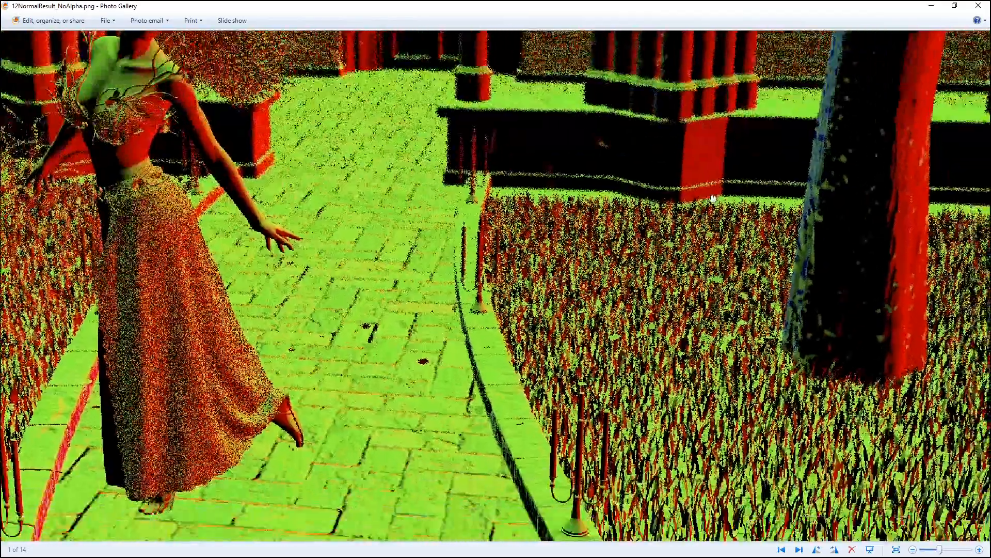
scroll(599, 392, "up", 5)
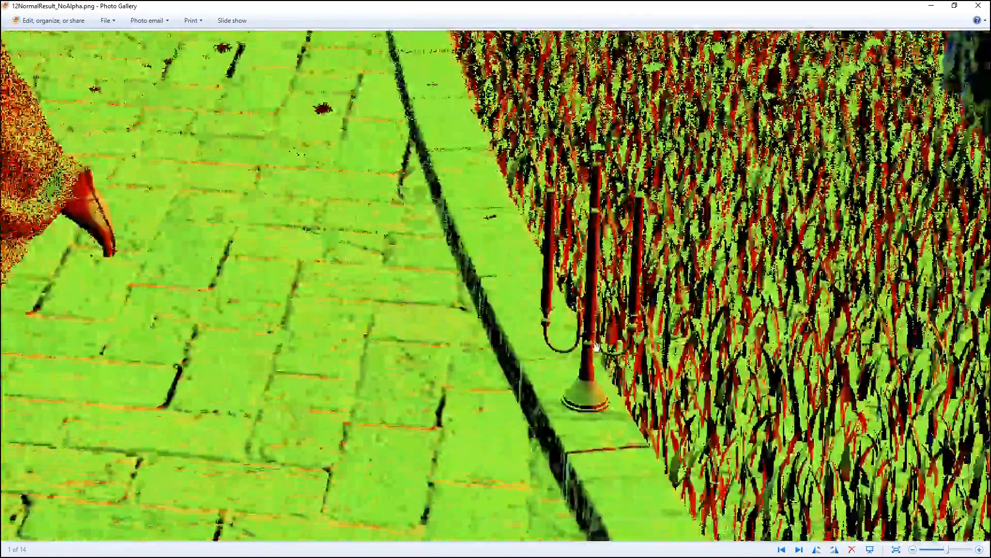
scroll(597, 346, "up", 2)
left_click_drag(147, 368, 580, 217)
scroll(580, 217, "down", 10)
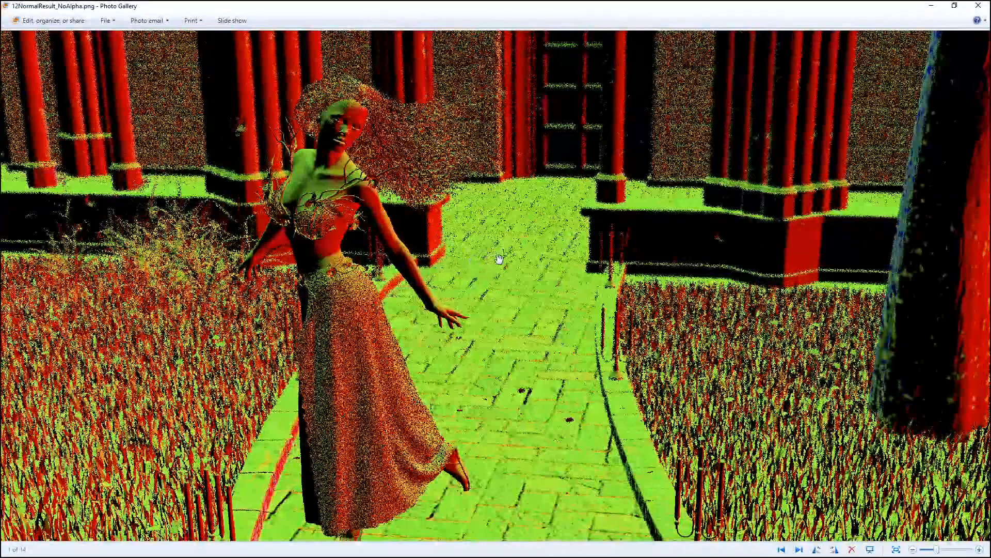
scroll(692, 95, "up", 5)
left_click_drag(690, 184, 644, 184)
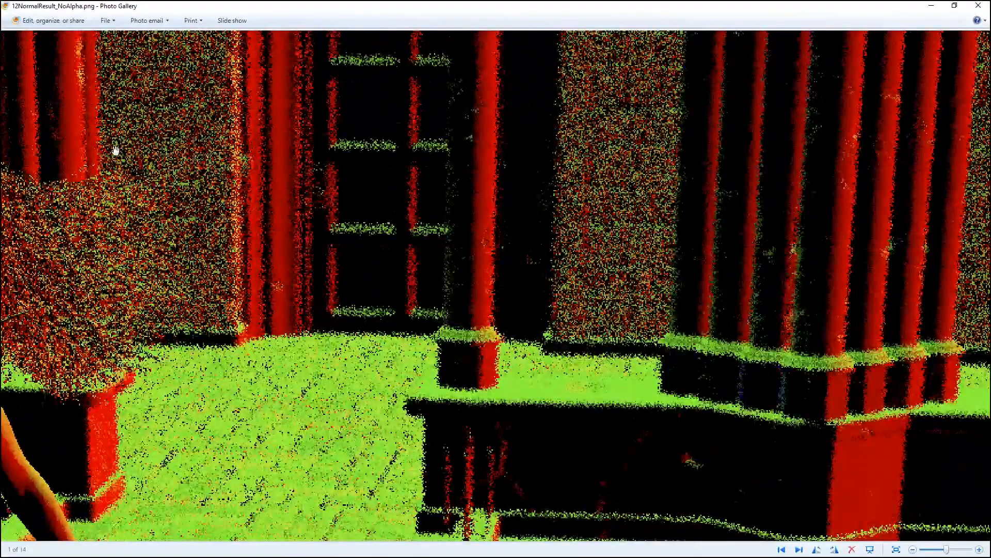
scroll(582, 310, "down", 3)
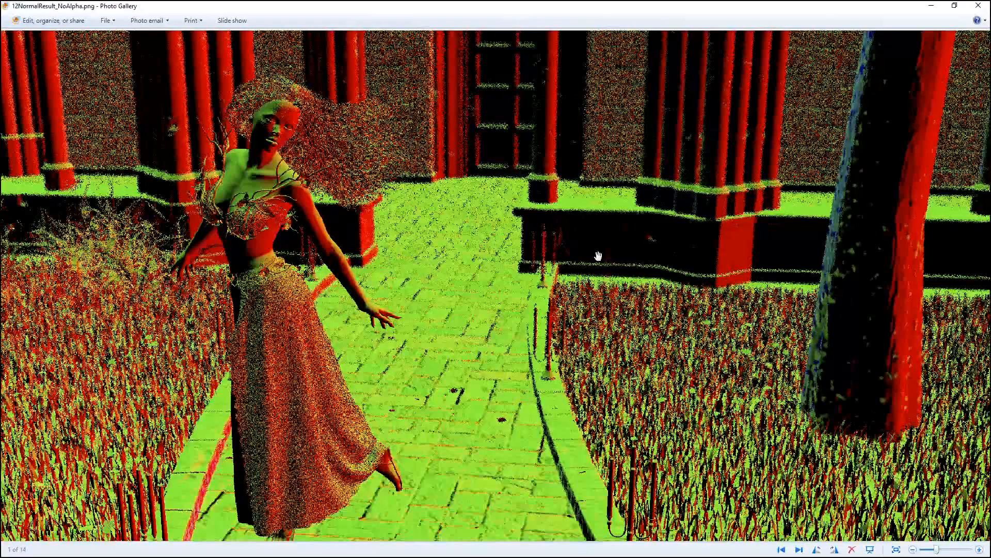
scroll(301, 192, "up", 2)
scroll(355, 250, "up", 2)
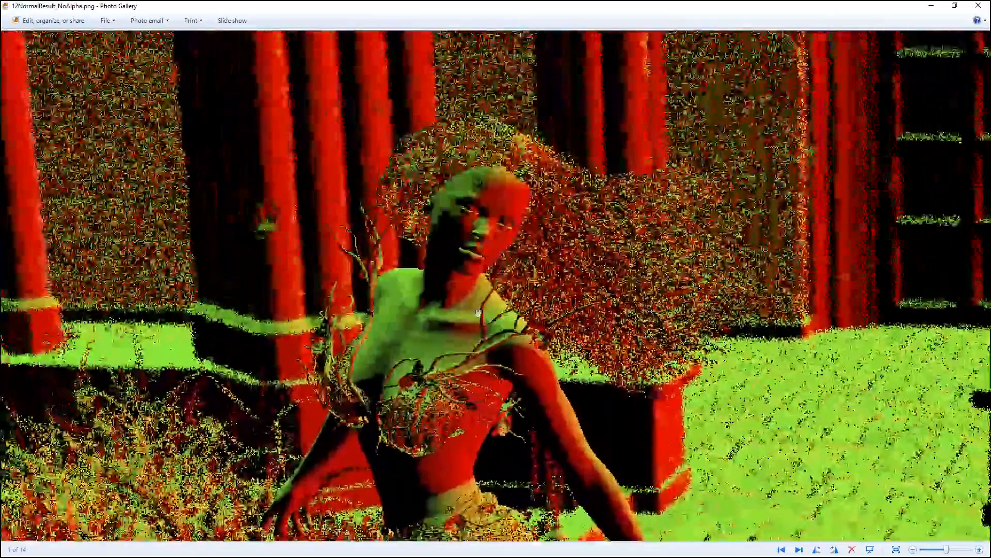
left_click_drag(802, 191, 511, 173)
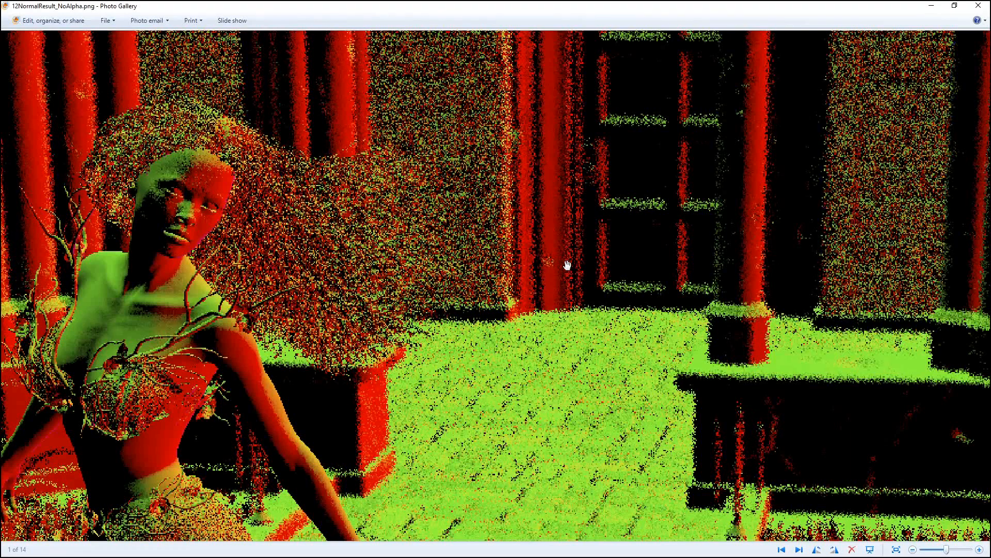
scroll(709, 282, "down", 5)
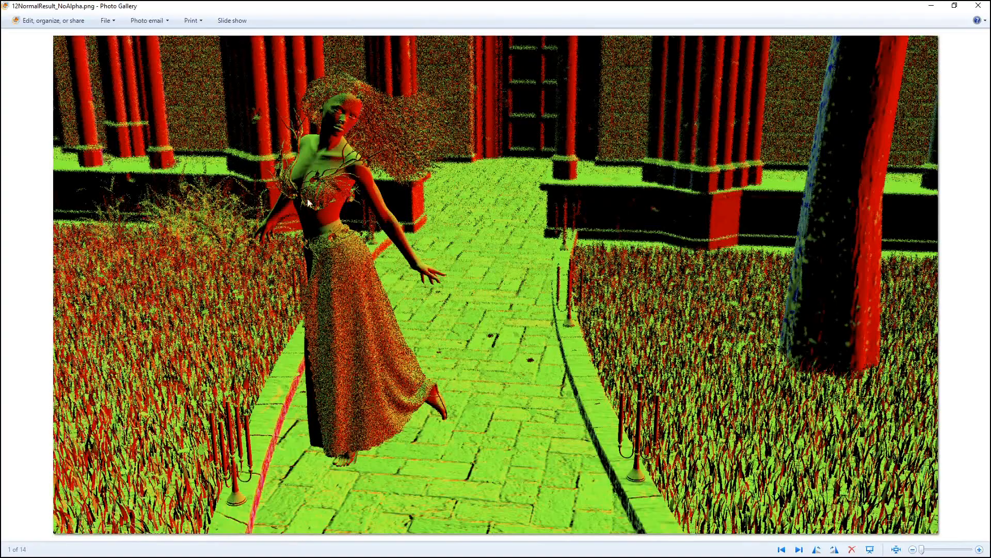
left_click(978, 5)
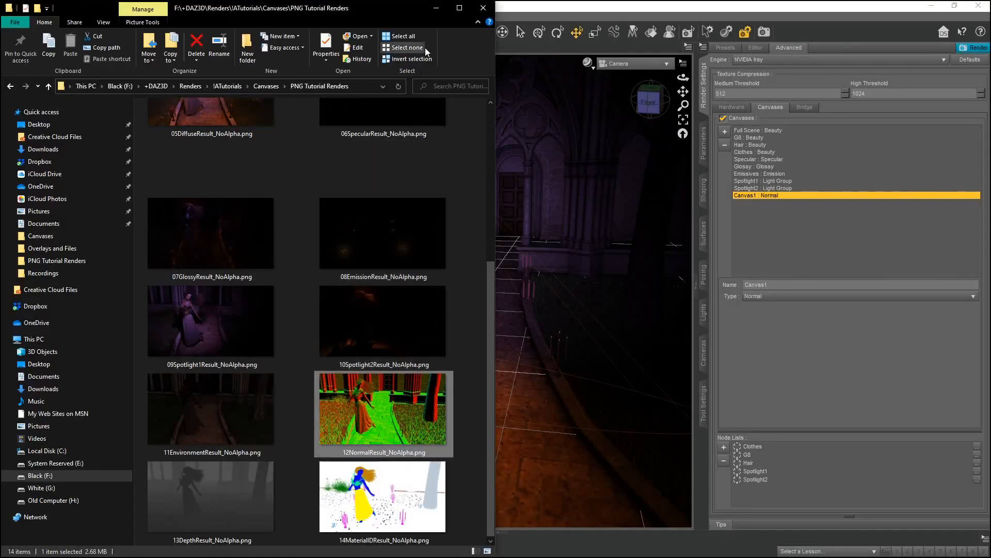
Rename the canvas to Depth and set its type to Depth.
left_click(438, 8)
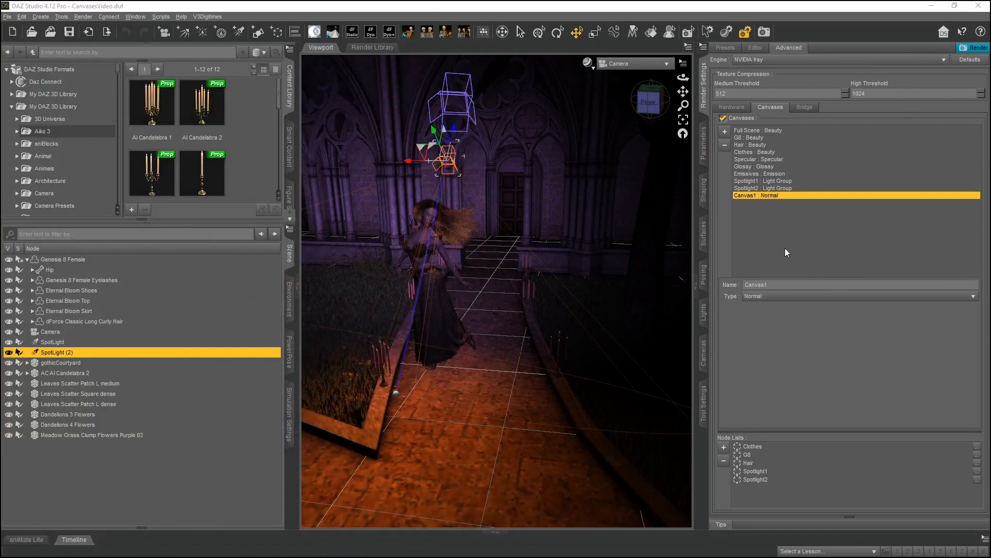
double_click(786, 281)
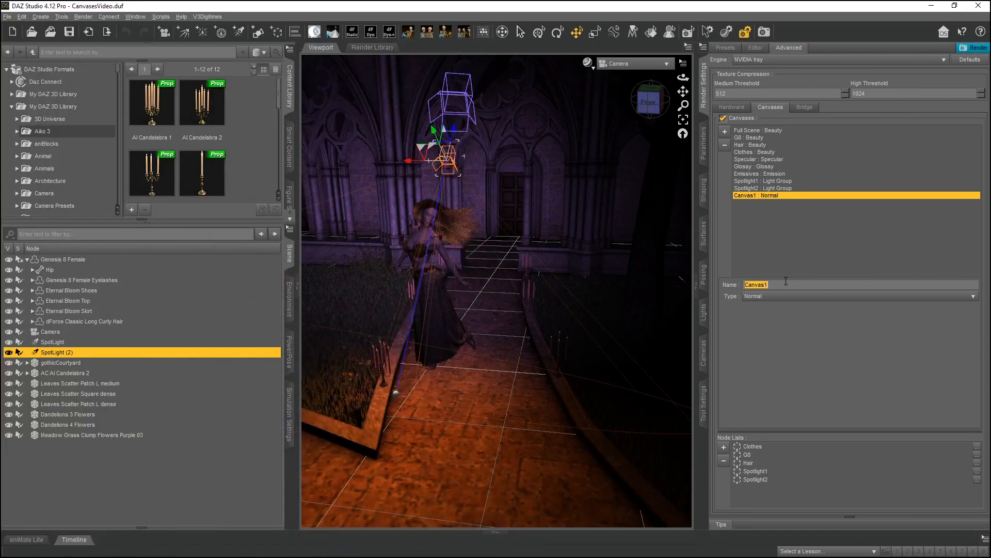
type("Depth")
left_click(758, 299)
left_click(785, 308)
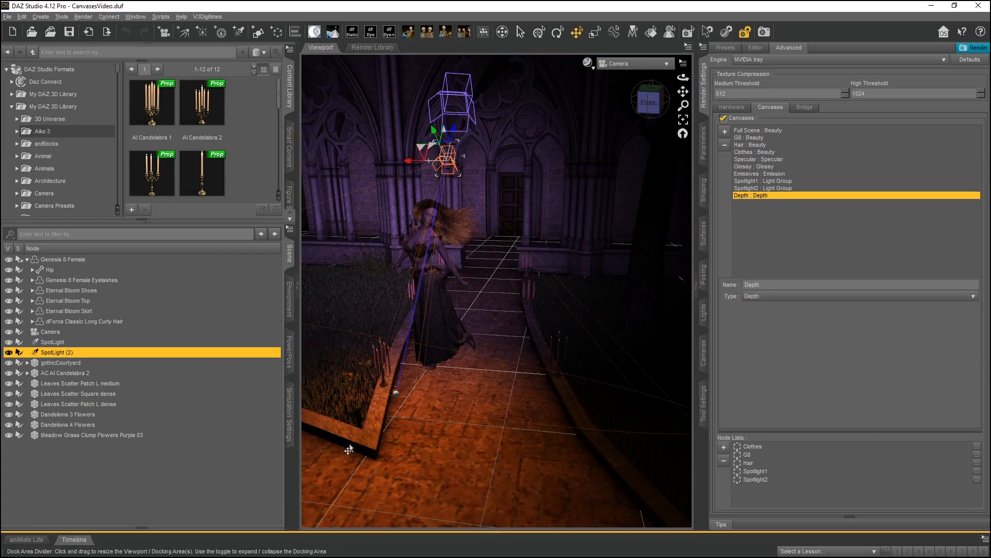
Open 13DepthResult_NoAlpha.png from the renders folder to inspect it, then close the viewer.
mouse_move(289, 557)
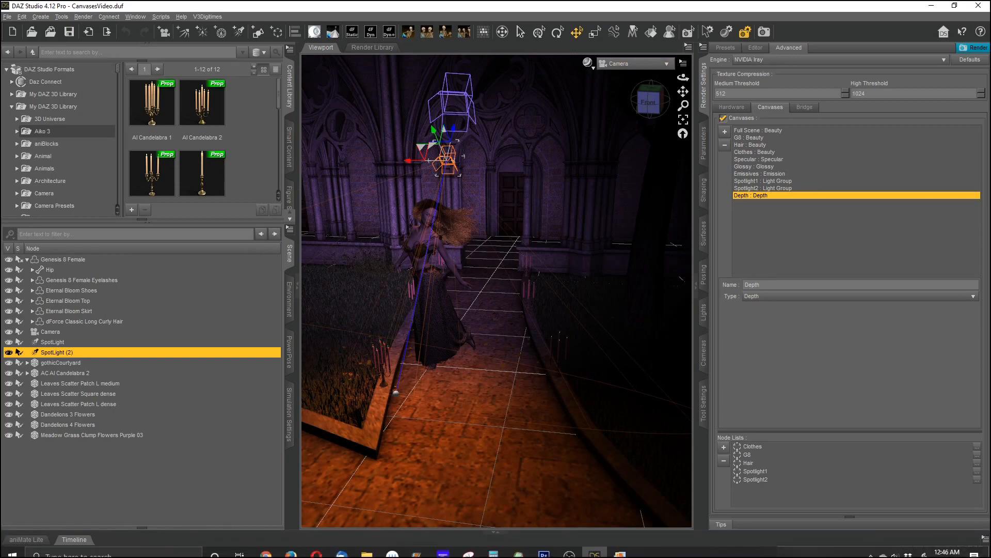
left_click(366, 549)
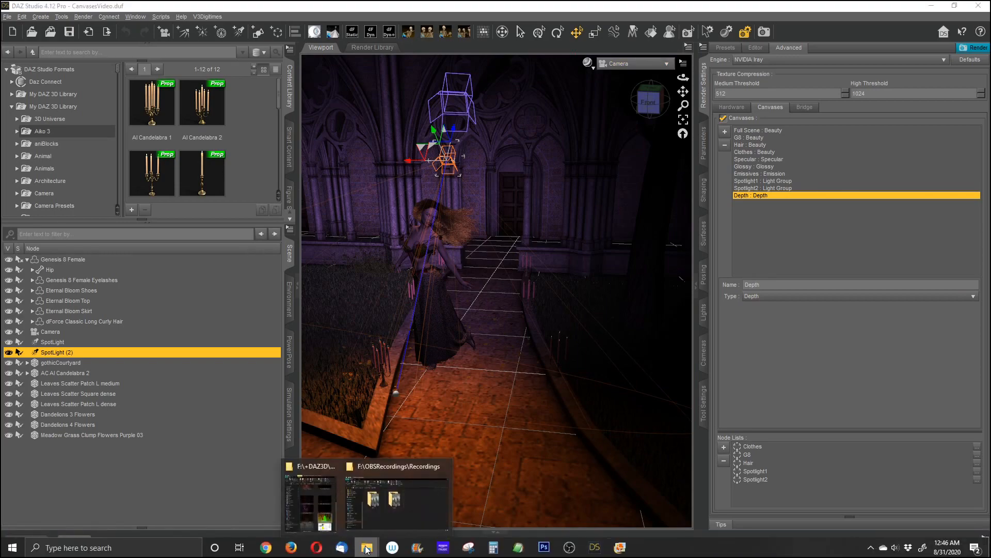
left_click(310, 500)
left_click(194, 491)
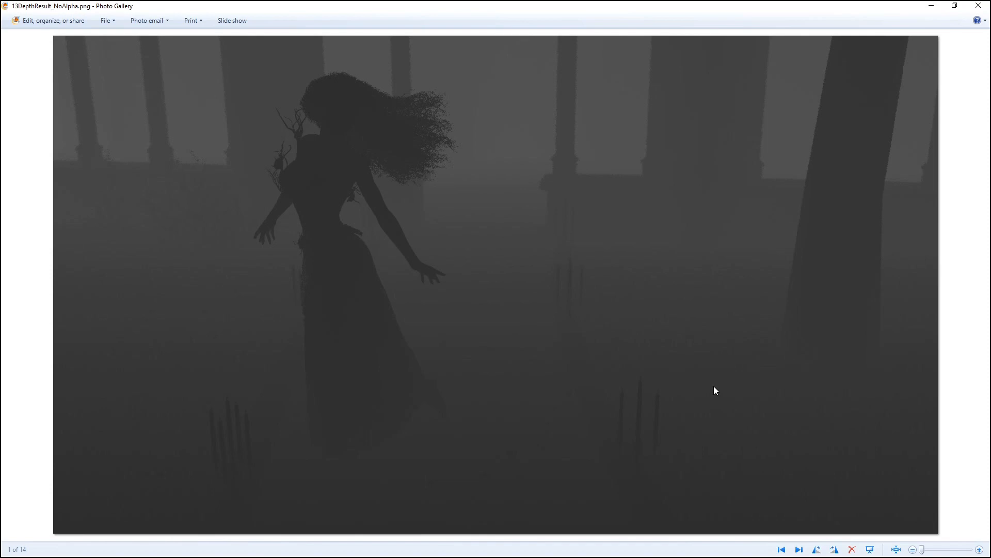
left_click(970, 8)
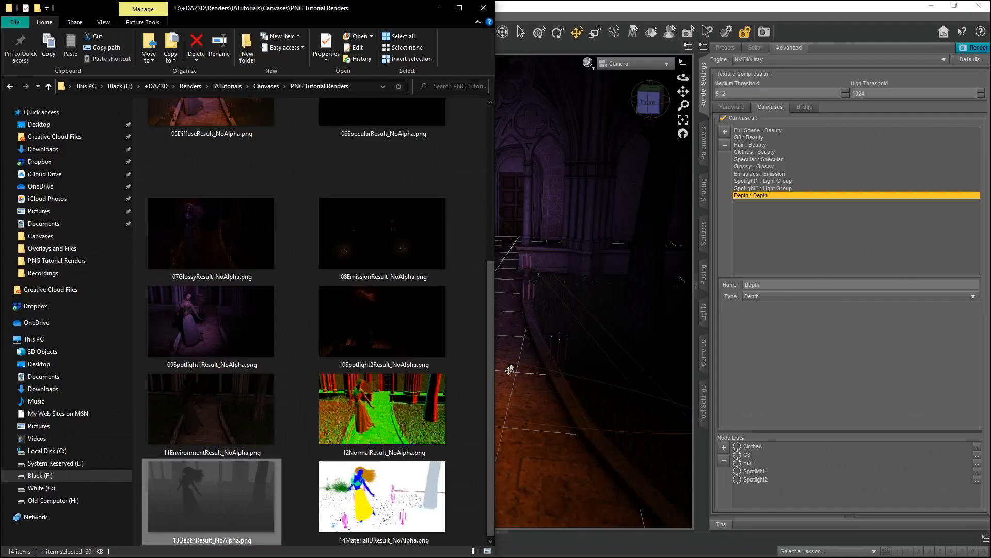
Add another canvas named MaterialID and set its type to Material ID.
left_click(437, 11)
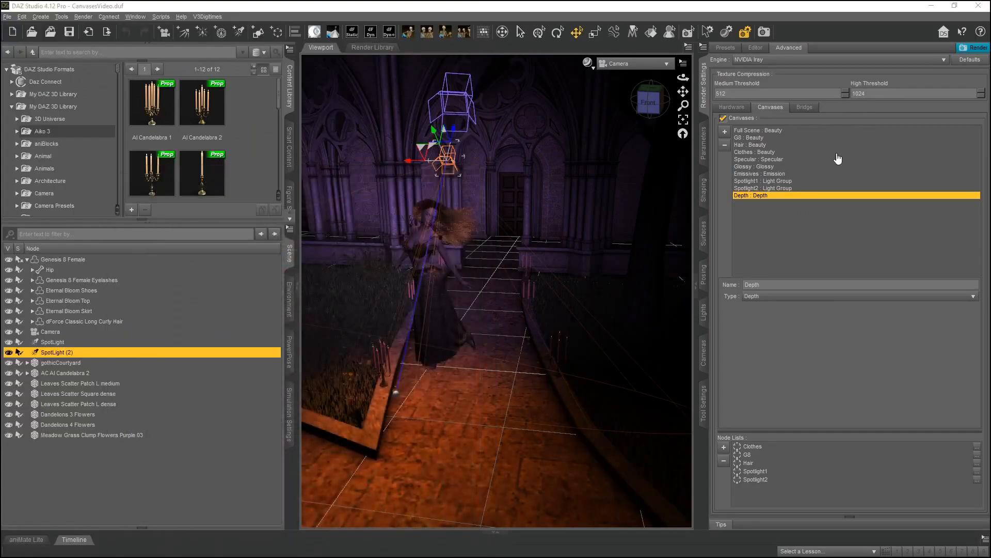
double_click(795, 280)
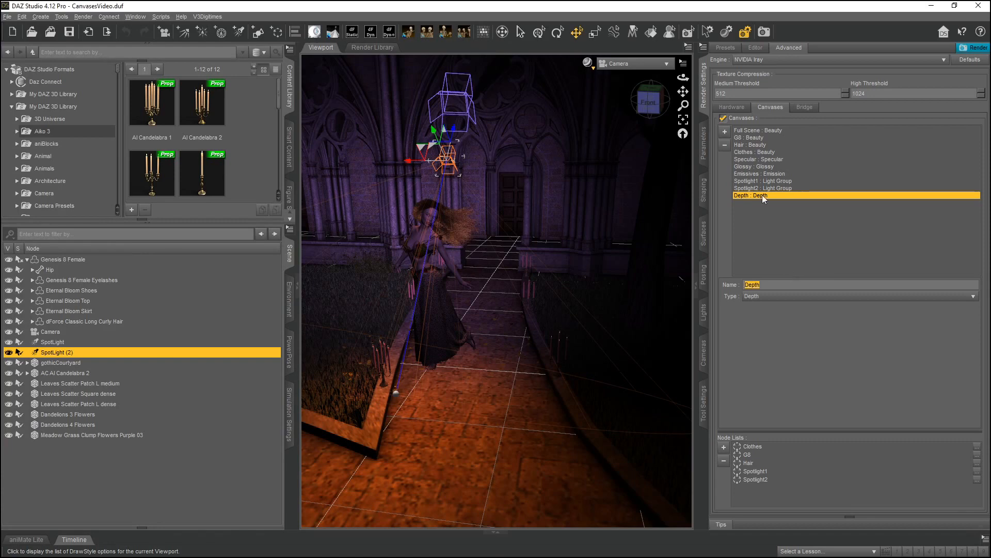
left_click(725, 131)
double_click(783, 284)
type("M")
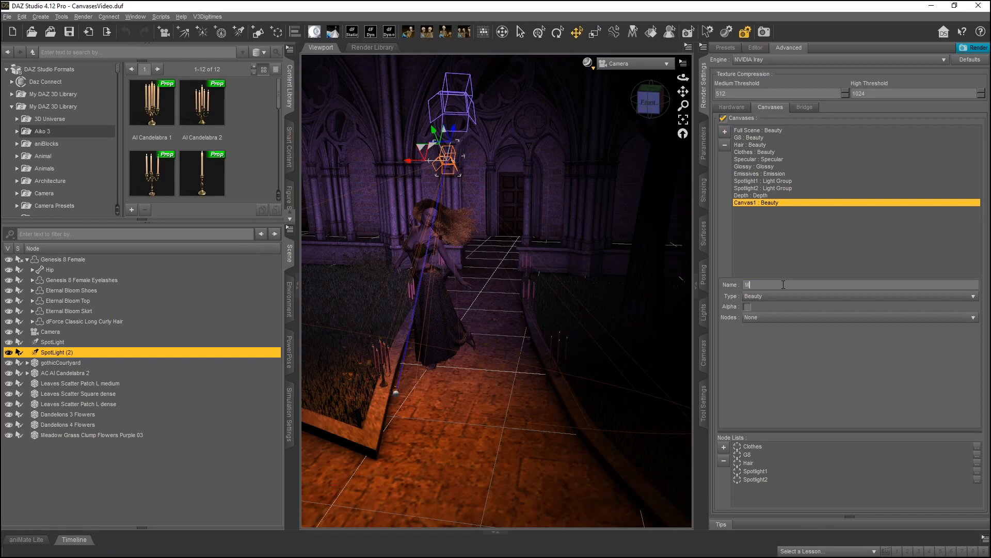
type("aterialD")
key("Return")
left_click(758, 296)
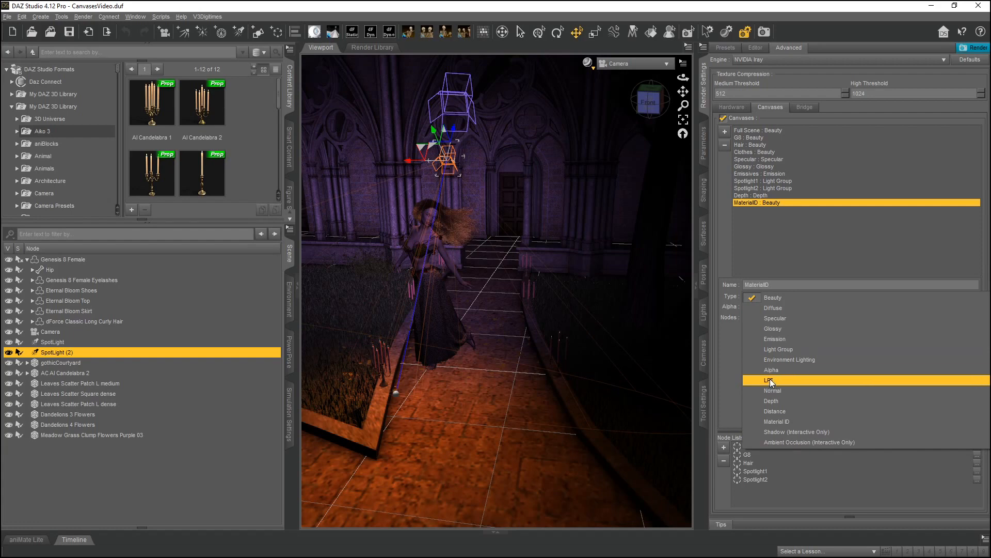
left_click(772, 421)
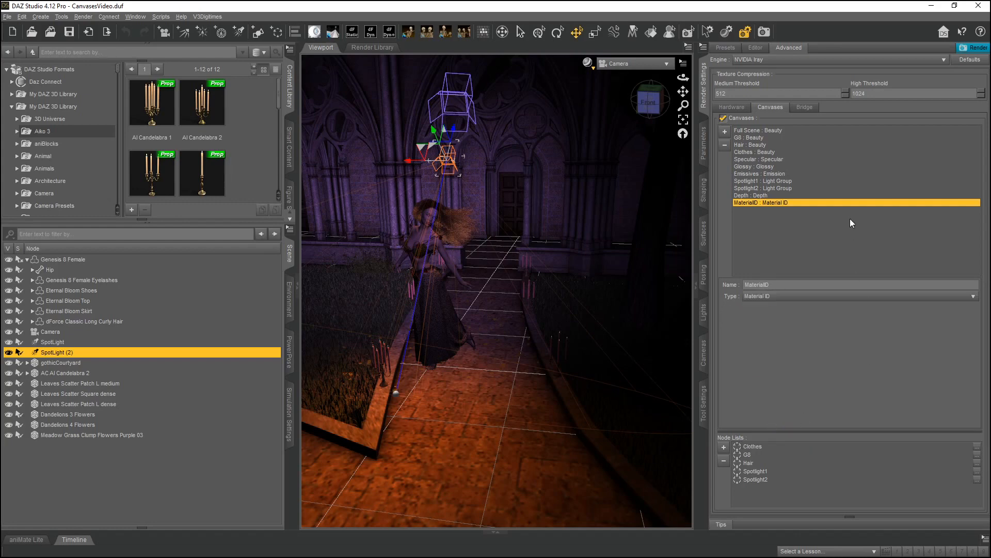
left_click(290, 253)
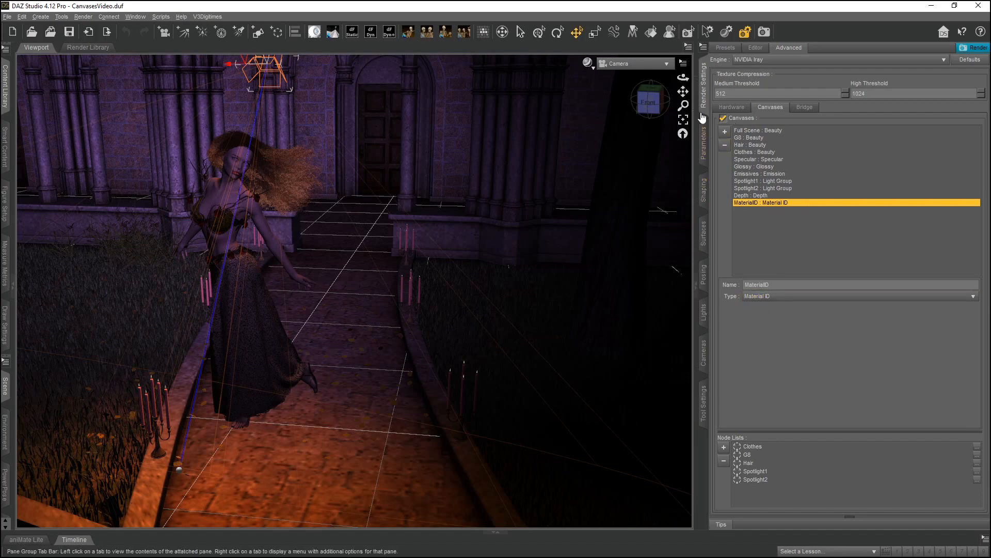
Select the Genesis 8 Female figure and browse its surface material groups in the Surfaces pane.
left_click(705, 233)
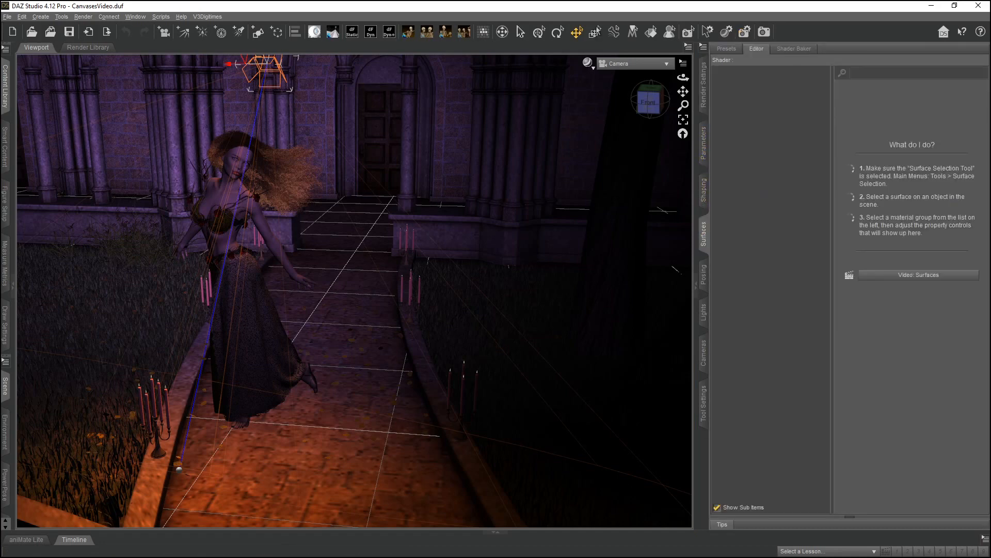
left_click(128, 18)
mouse_move(141, 28)
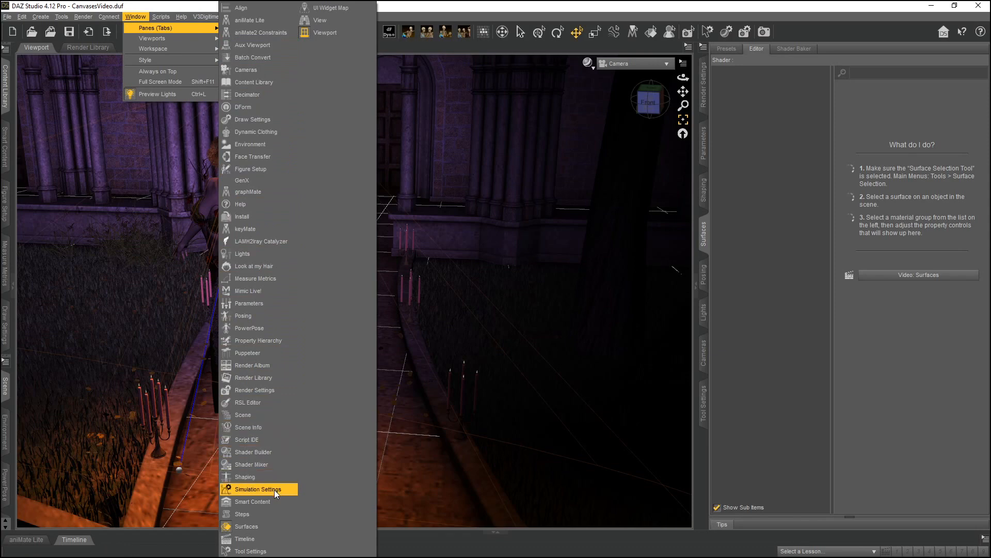
left_click(502, 3)
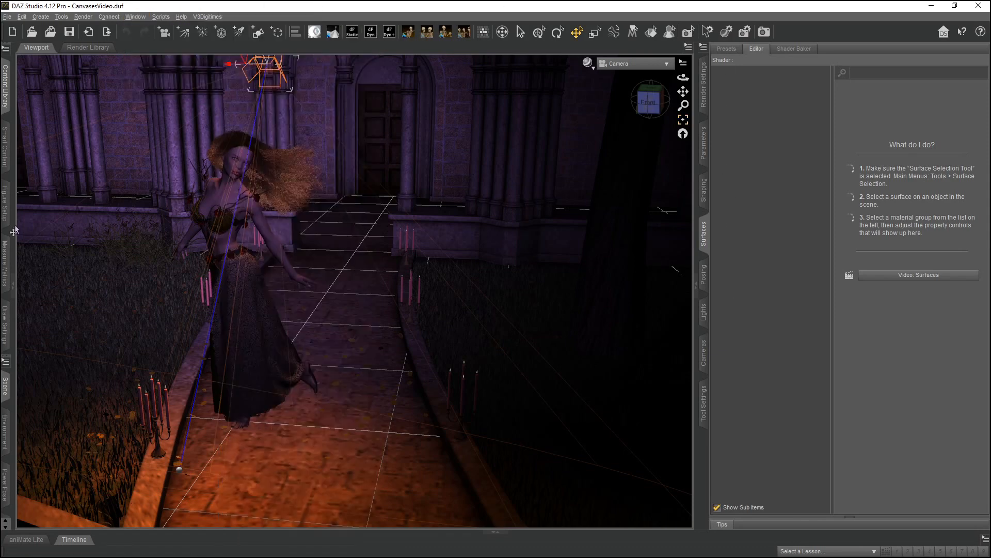
left_click(4, 389)
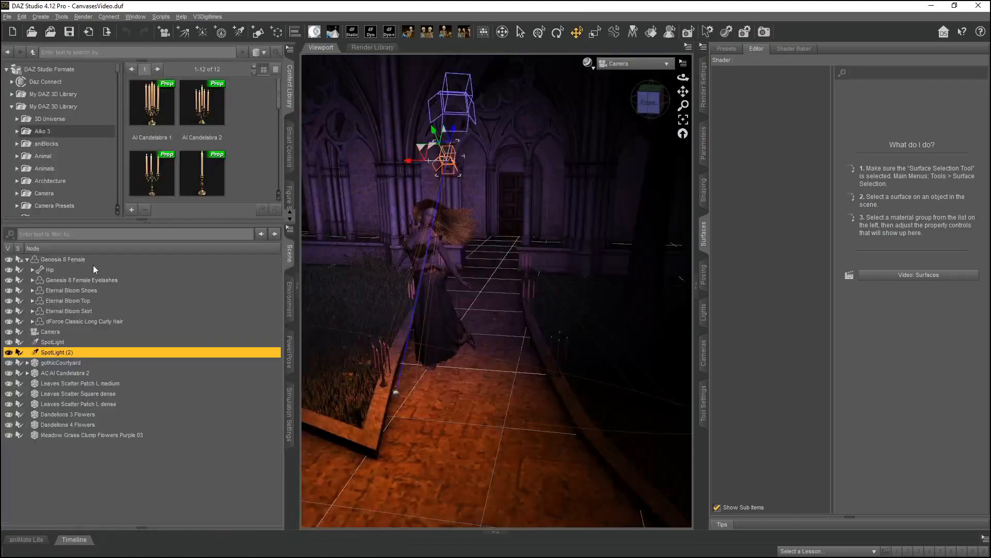
left_click(72, 261)
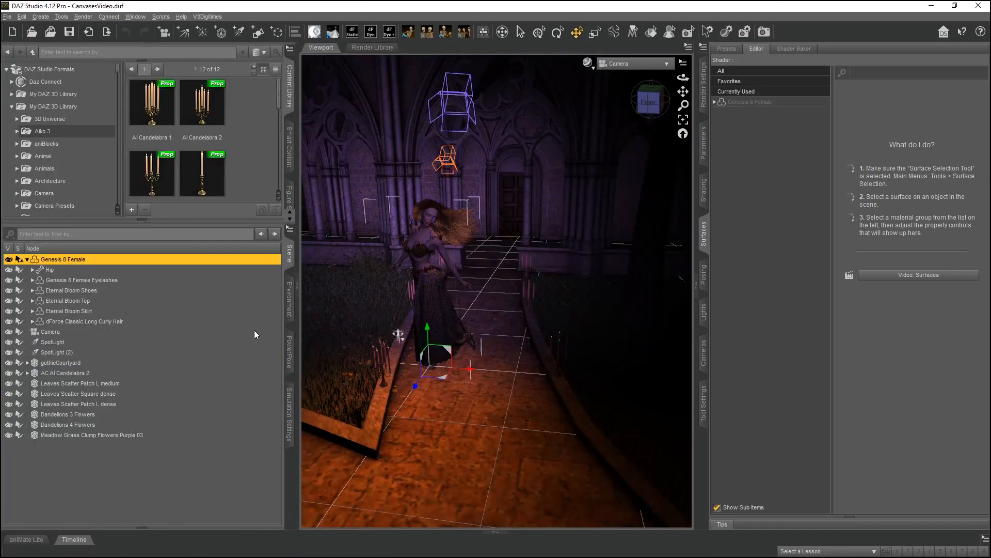
left_click(736, 103)
left_click(715, 102)
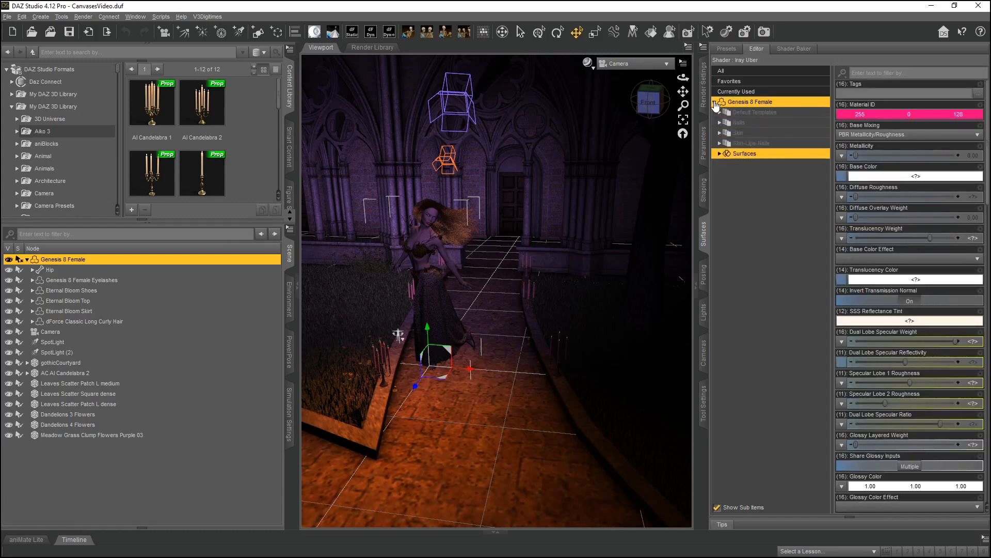
left_click(764, 124)
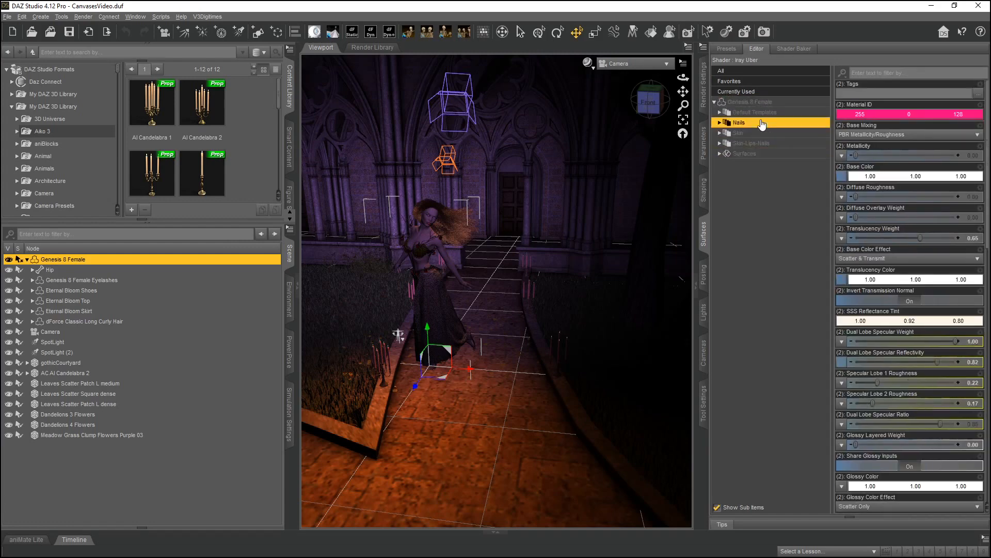
left_click(743, 134)
left_click(746, 146)
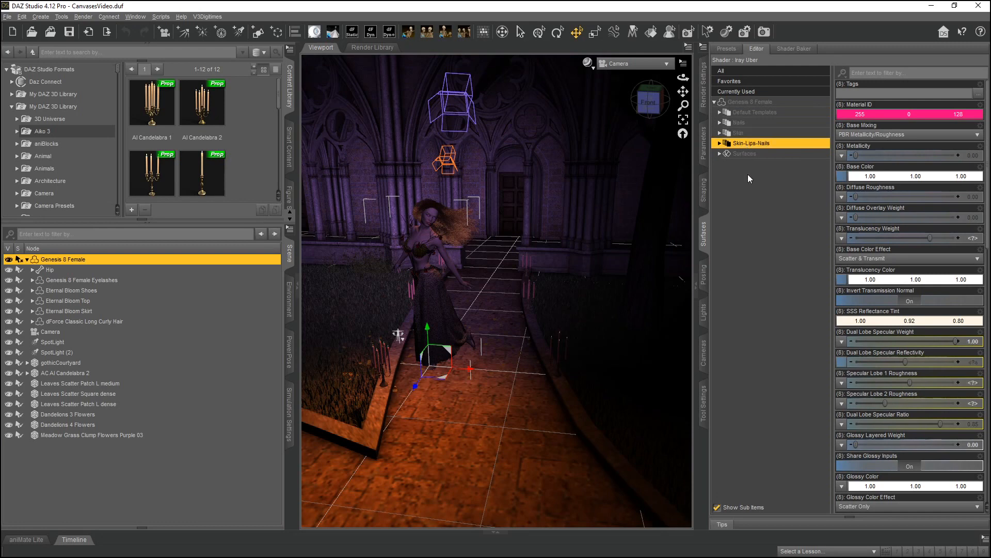
left_click(745, 153)
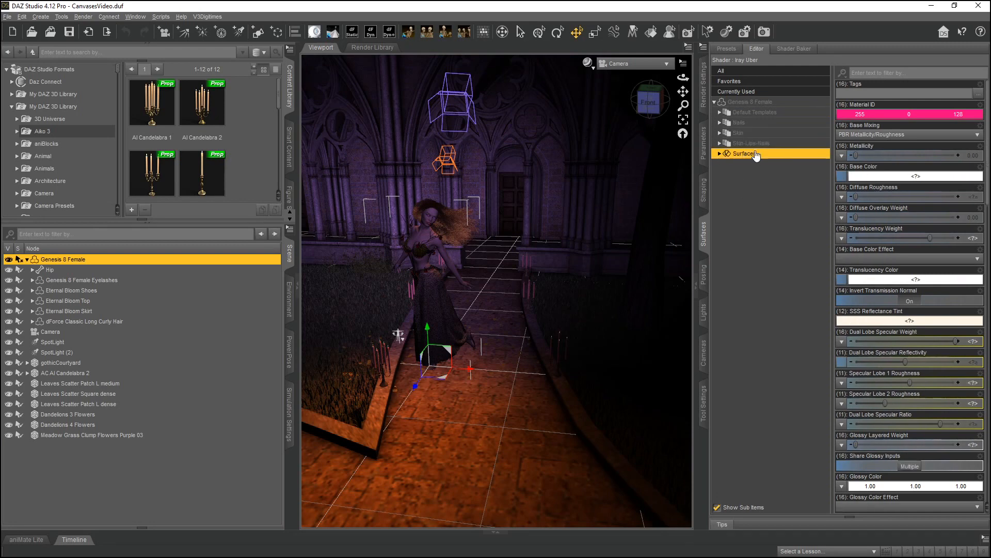
Set the Material ID color of all Genesis 8 Female surfaces to red.
left_click(720, 153)
left_click(720, 154)
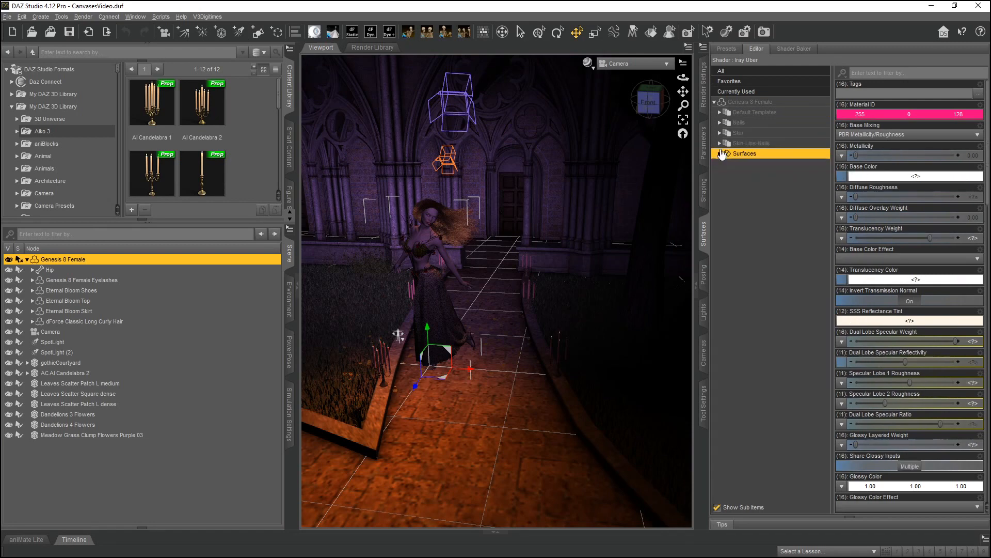
left_click(739, 105)
left_click(754, 174)
left_click(751, 105)
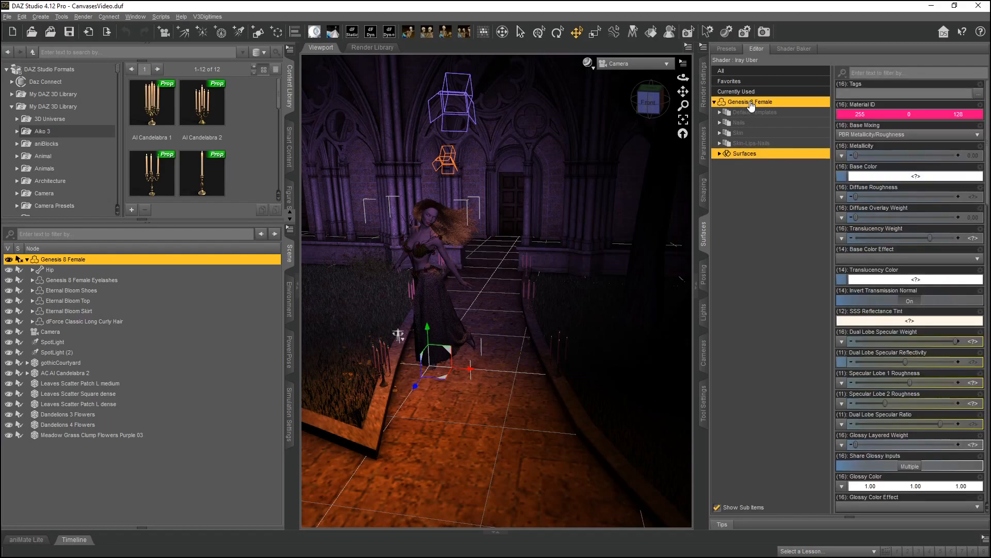
left_click(882, 115)
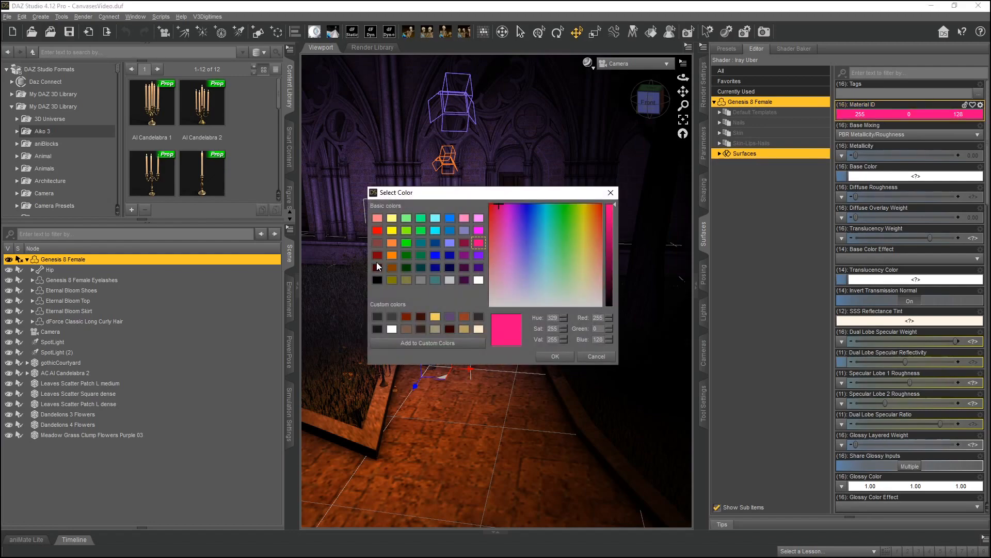
left_click(379, 230)
left_click(555, 356)
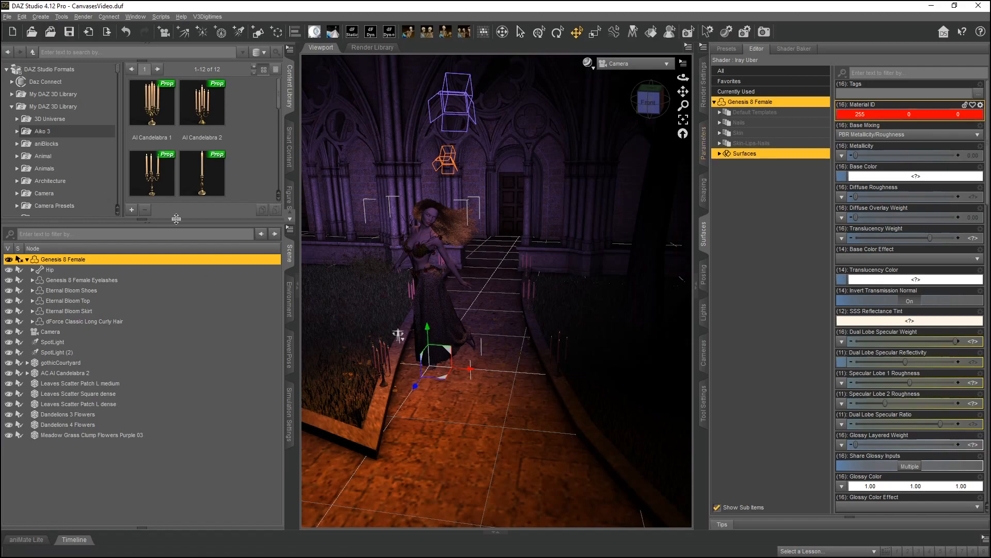
Select Eternal Bloom Shoes and set its Material ID color to yellow.
left_click(83, 289)
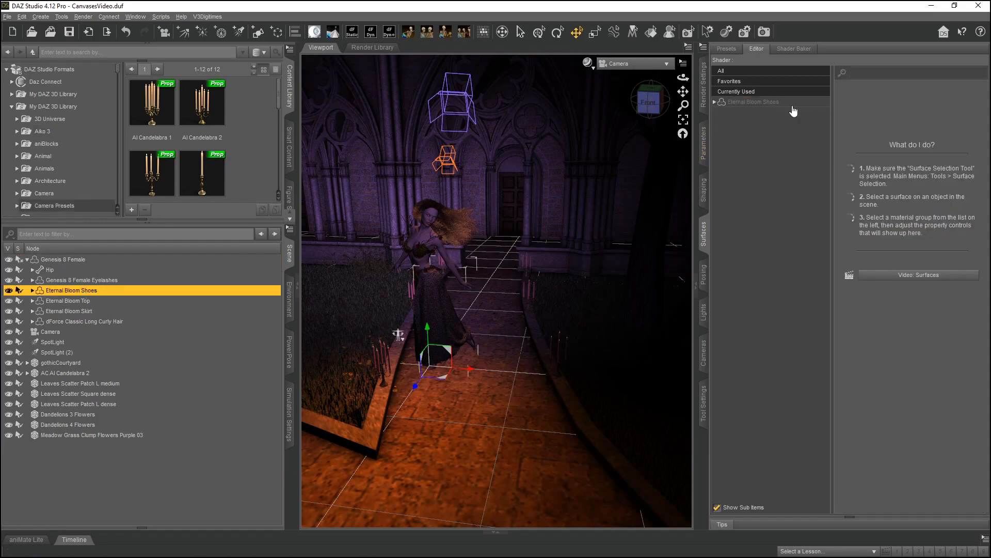
left_click(775, 102)
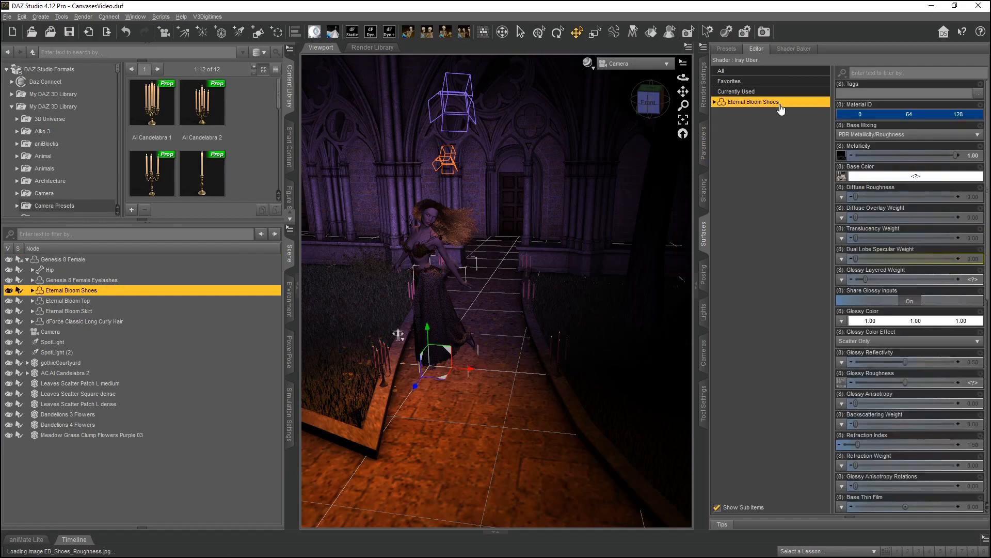
left_click(881, 116)
left_click(393, 256)
left_click(392, 231)
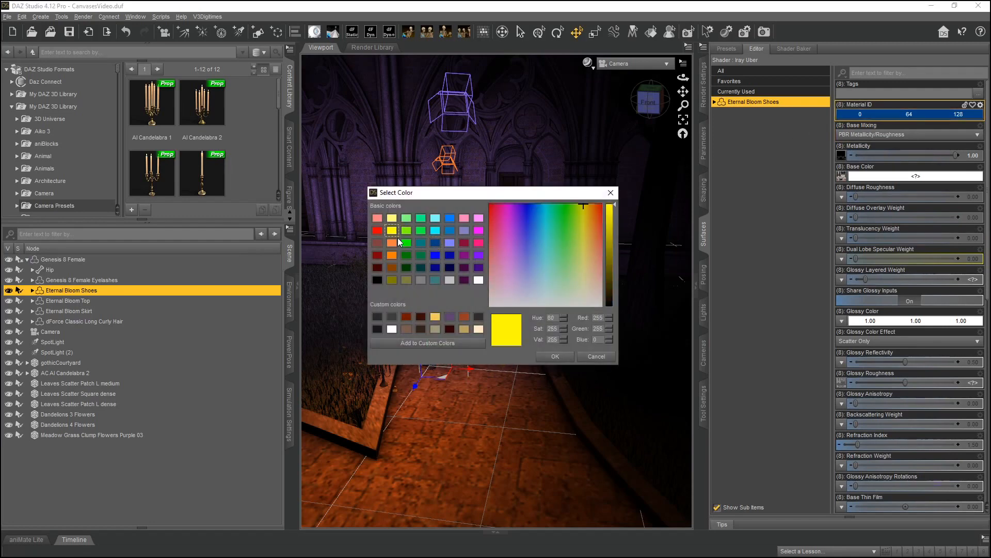
left_click(554, 356)
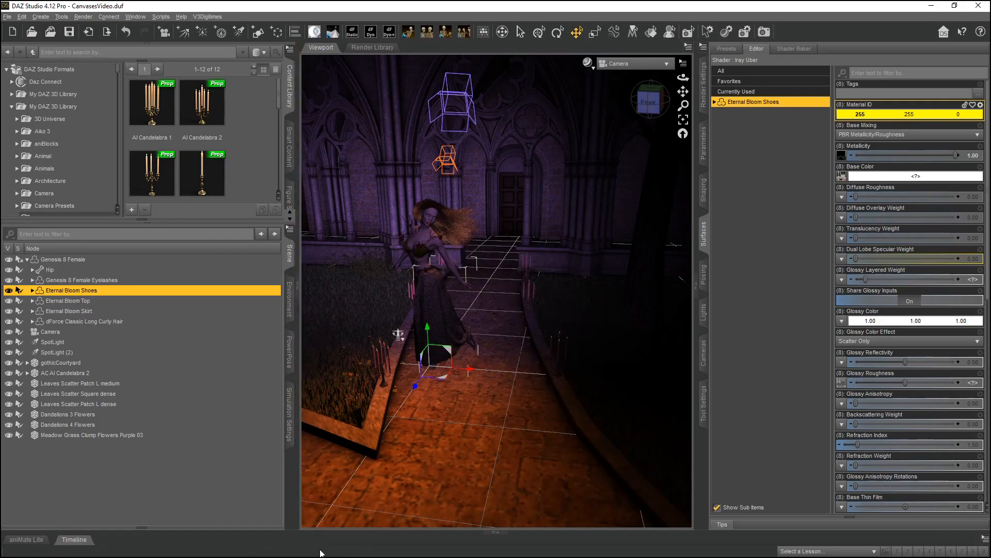
Open 14MaterialIDResult_NoAlpha.png from the renders folder, zoom in to inspect it, then close the viewer.
mouse_move(321, 557)
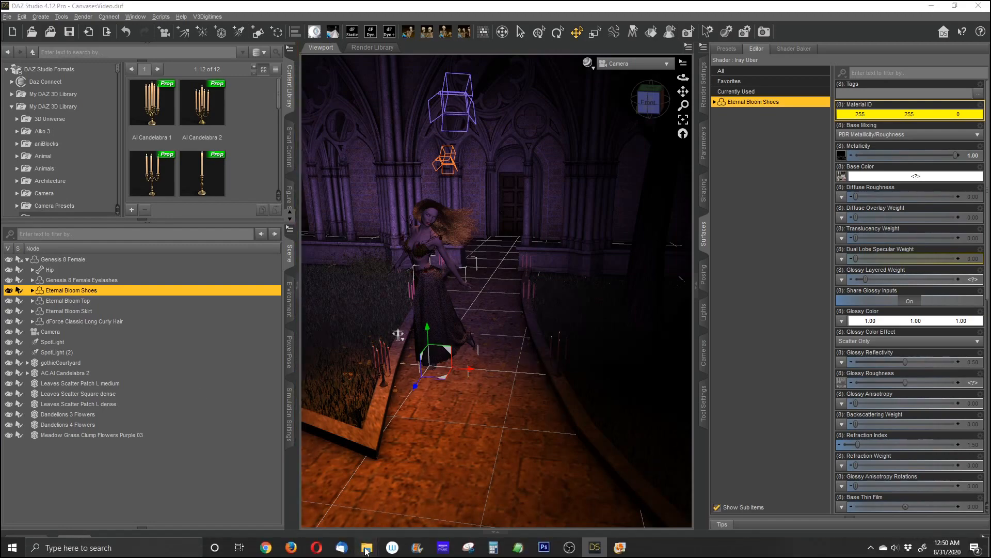
mouse_move(367, 546)
left_click(317, 506)
double_click(382, 491)
left_click_drag(432, 5, 704, 50)
left_click(436, 8)
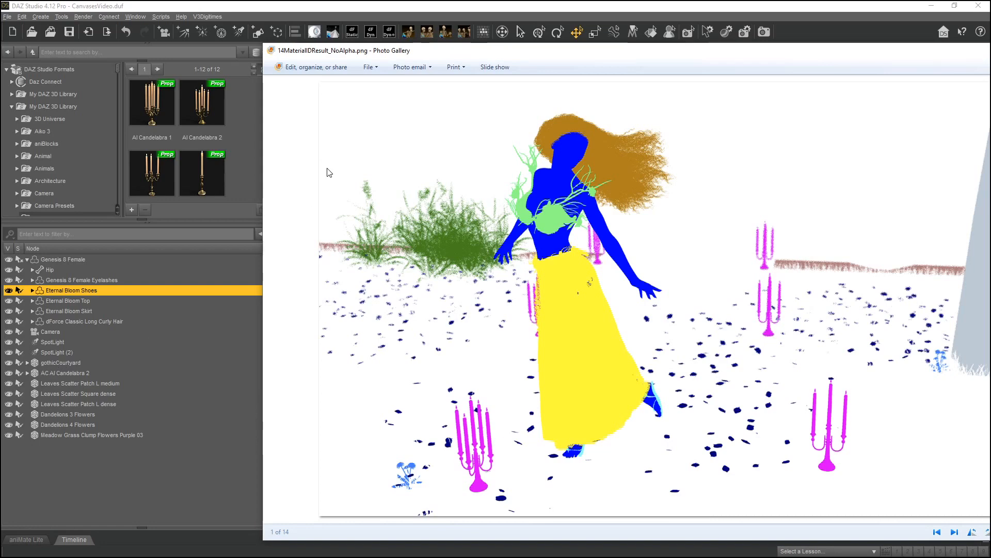
left_click_drag(592, 52, 418, 49)
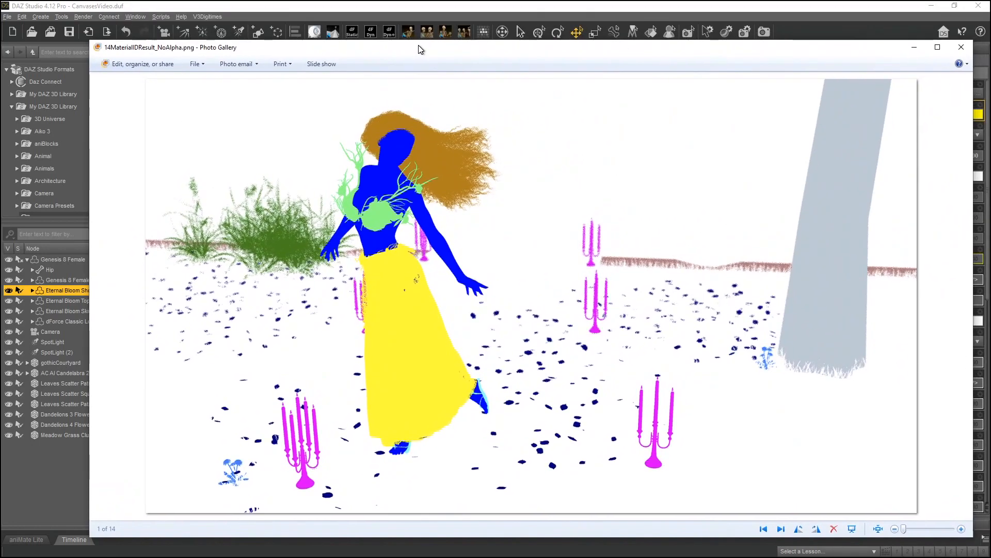
double_click(493, 48)
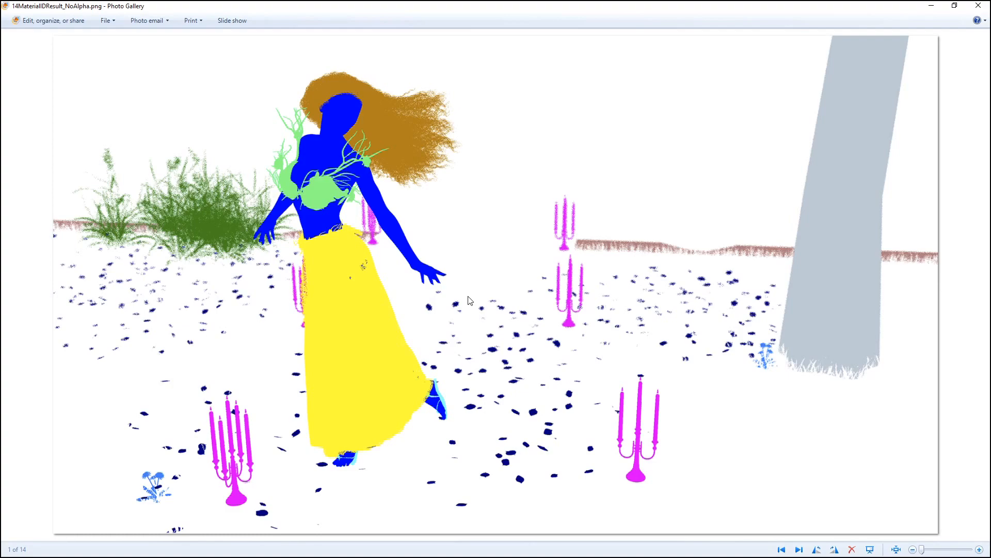
scroll(314, 147, "up", 10)
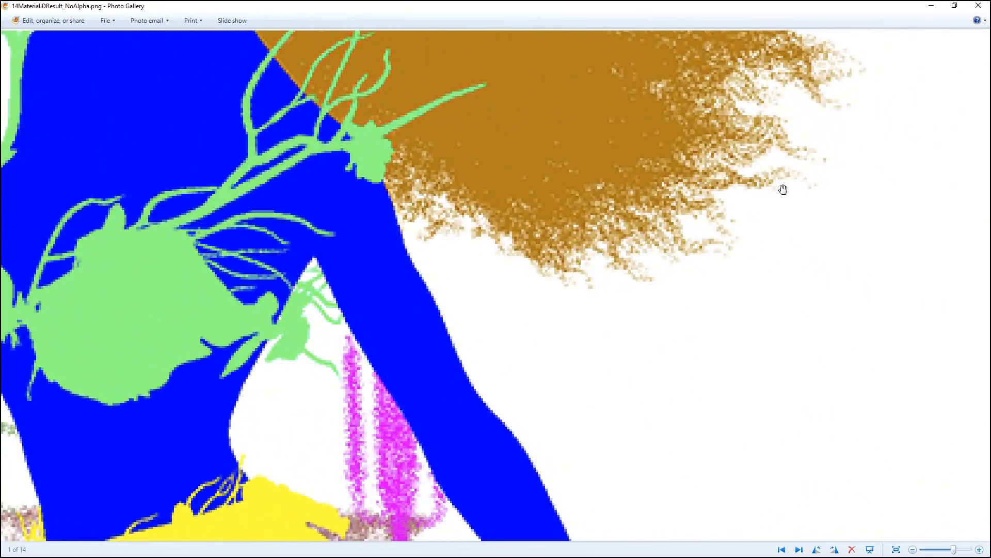
scroll(687, 305, "down", 10)
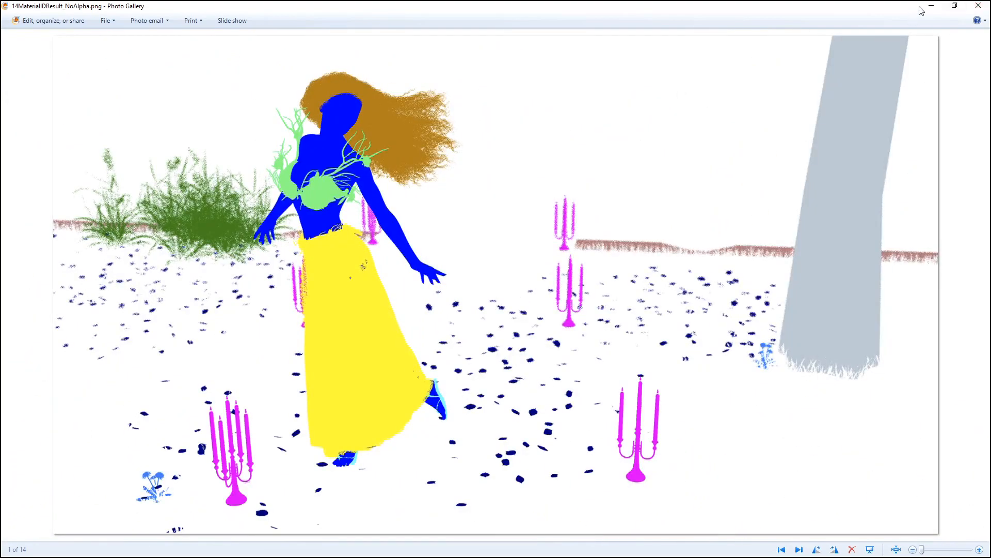
left_click(976, 6)
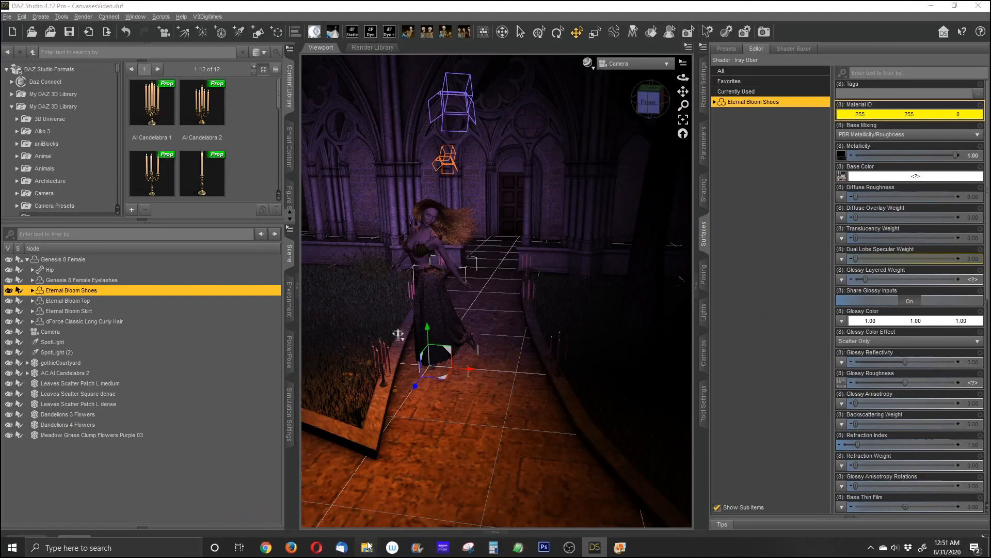
mouse_move(366, 547)
left_click(312, 501)
double_click(367, 419)
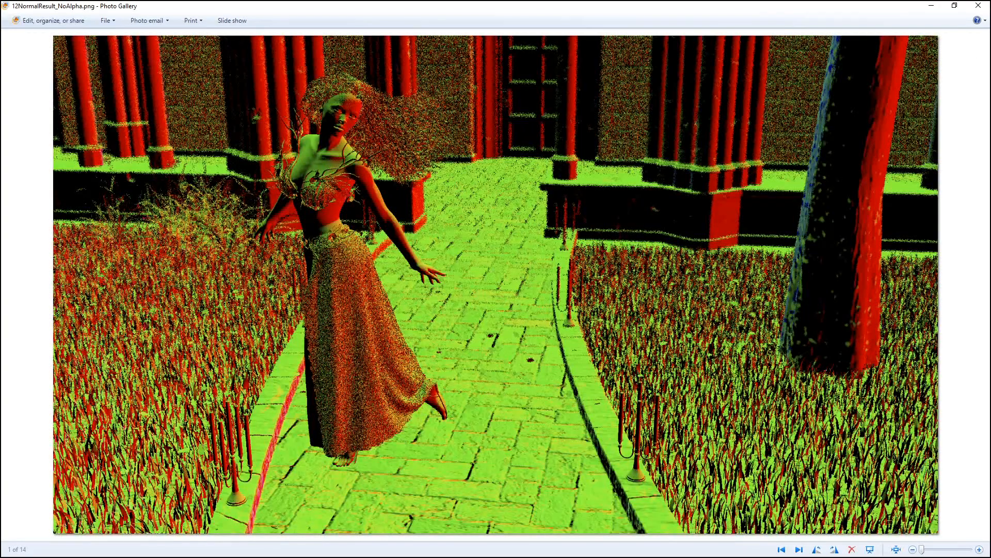
left_click(979, 7)
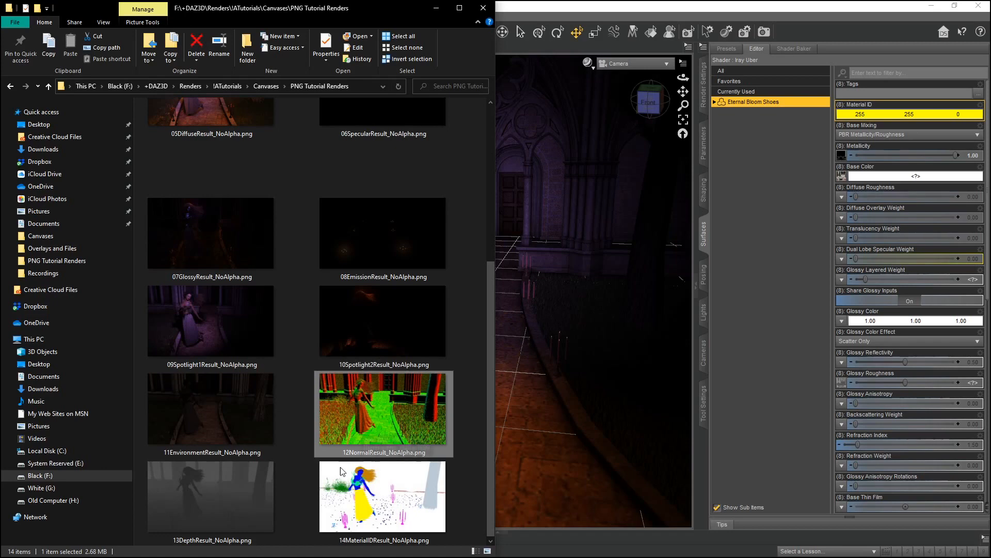
Reopen 14MaterialIDResult_NoAlpha.png, zoom into the skirt and shoe areas, then return to the Render Settings canvases.
left_click(368, 508)
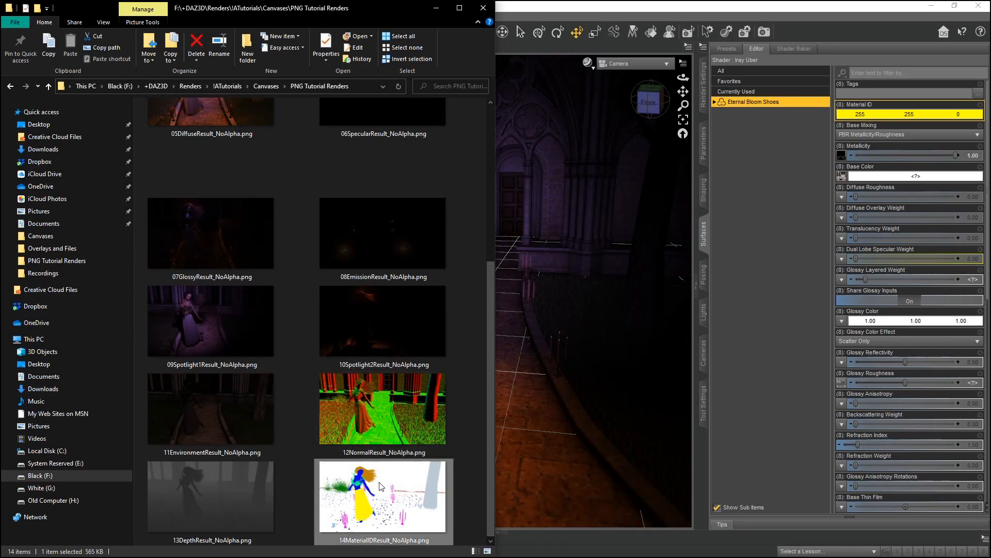
double_click(381, 486)
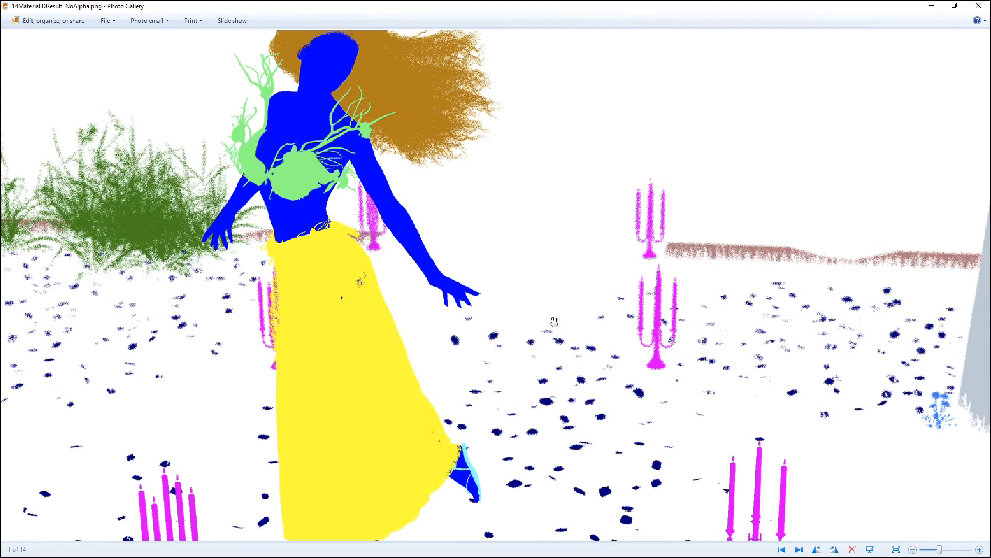
scroll(554, 321, "down", 2)
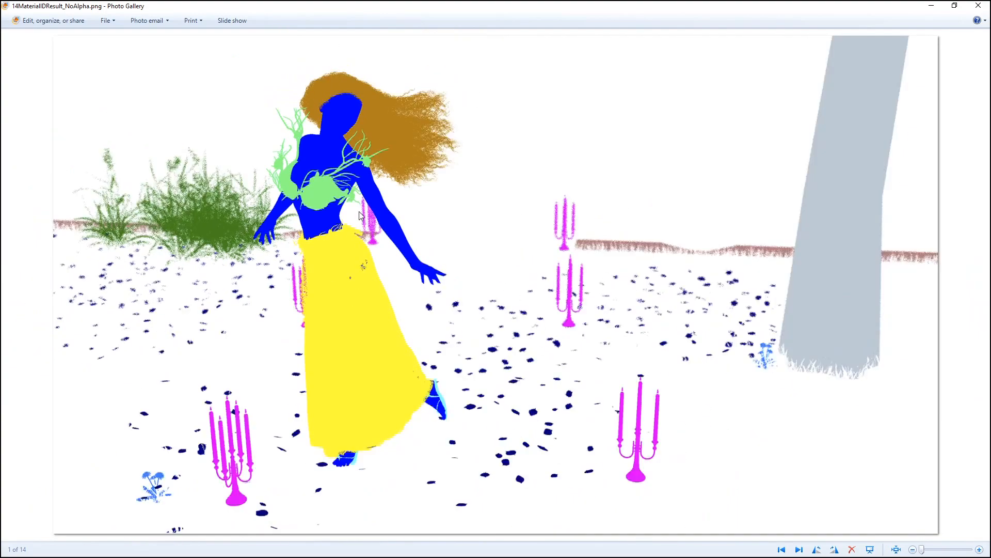
scroll(379, 282, "up", 3)
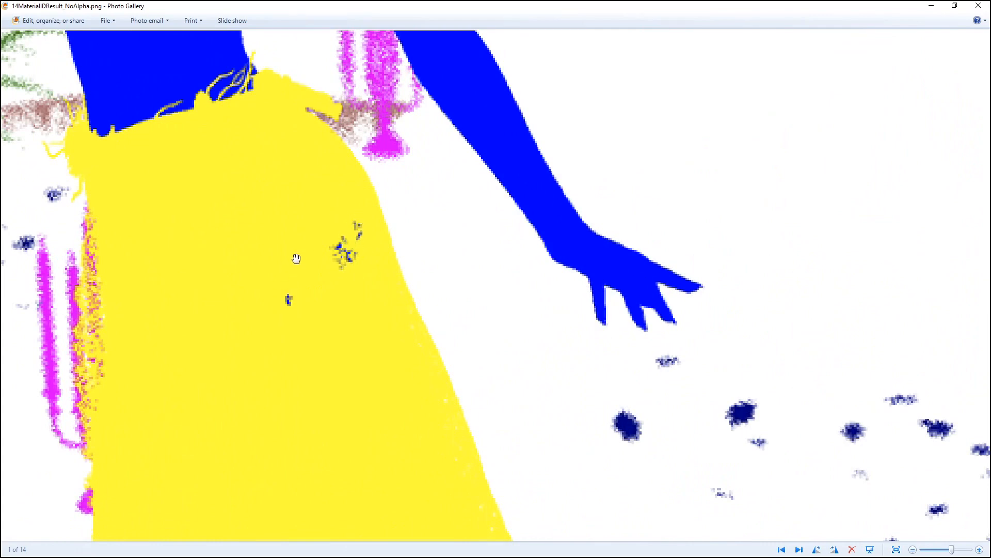
scroll(344, 242, "down", 4)
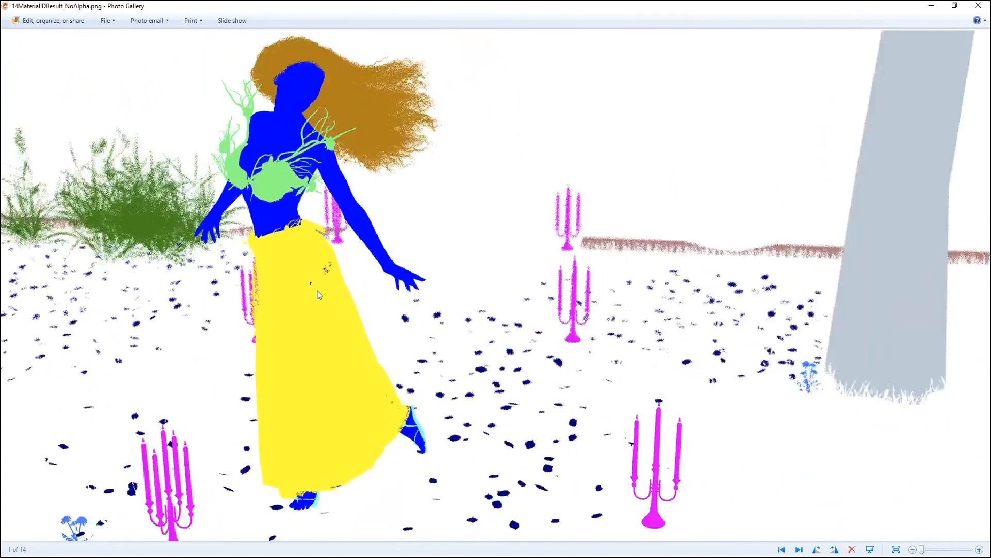
scroll(432, 380, "up", 3)
scroll(431, 380, "up", 2)
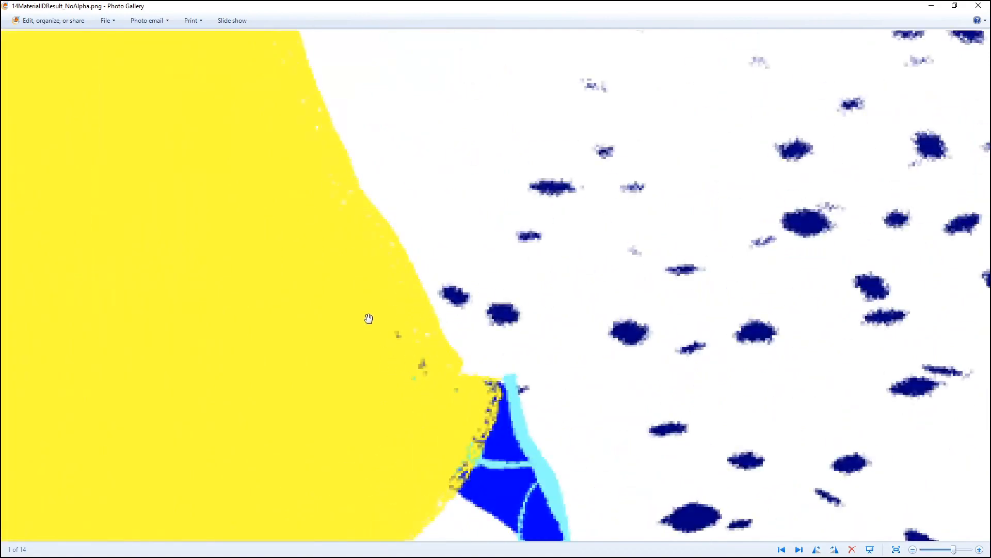
scroll(370, 316, "down", 5)
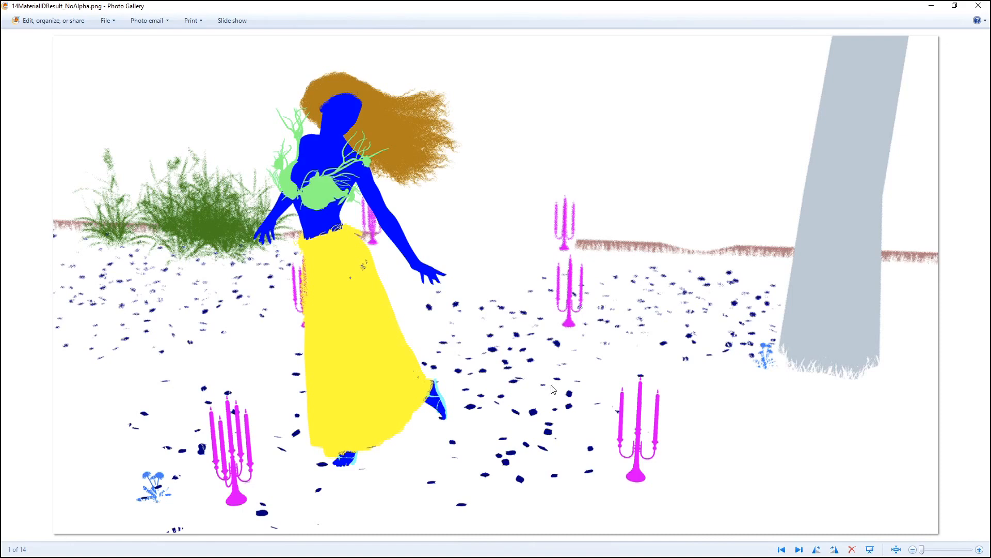
left_click(978, 5)
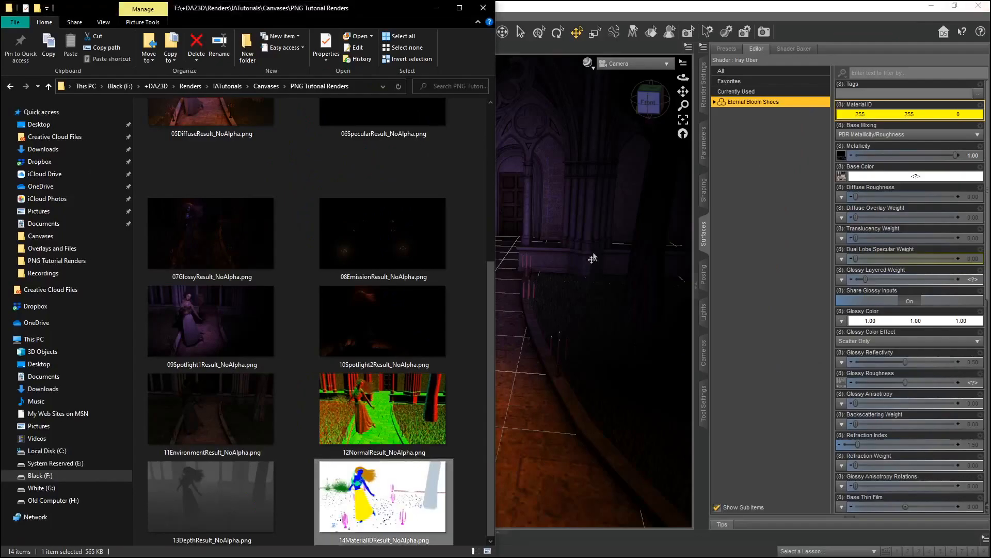
left_click(431, 10)
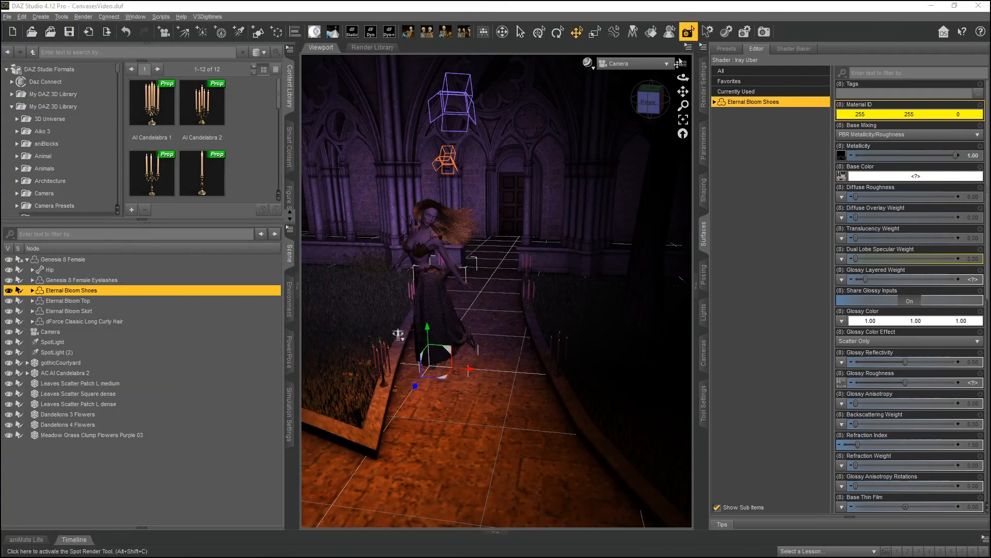
left_click(703, 83)
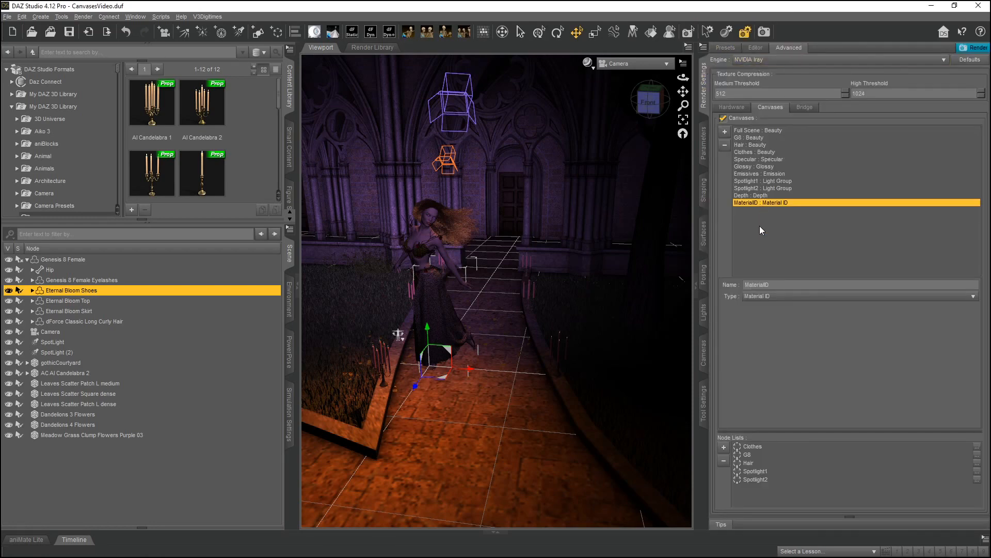
Inspect the MaterialID canvas's type options and select the Full Scene canvas.
left_click(782, 305)
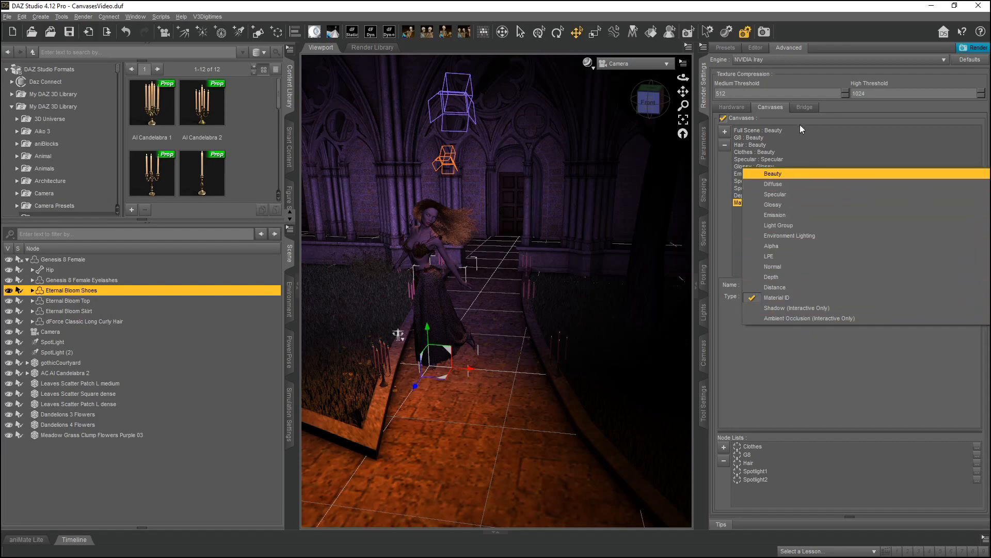
left_click(785, 131)
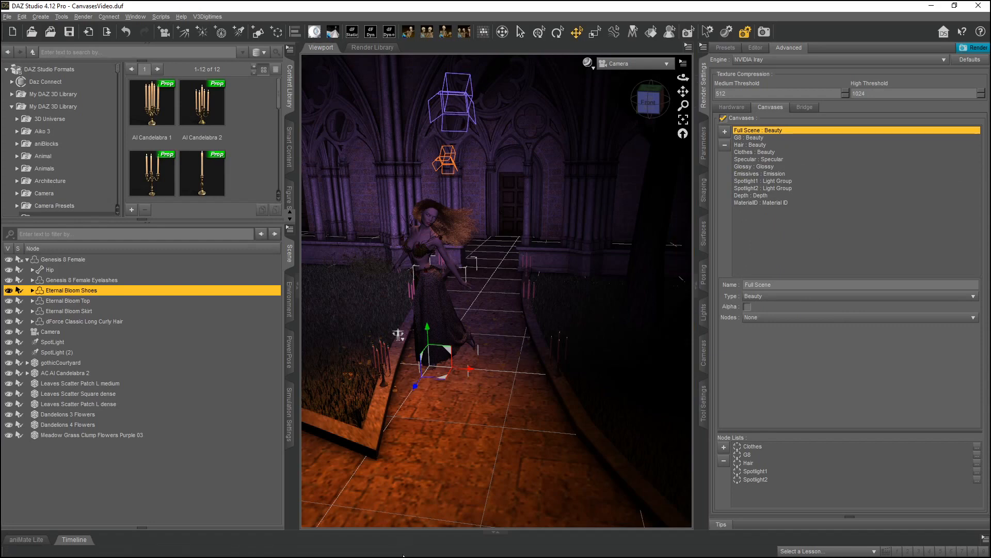
Read the canvas notes in TutorialNotes.txt in EditPad and check the Full Scene canvas's type options.
left_click(517, 547)
left_click_drag(990, 361, 297, 80)
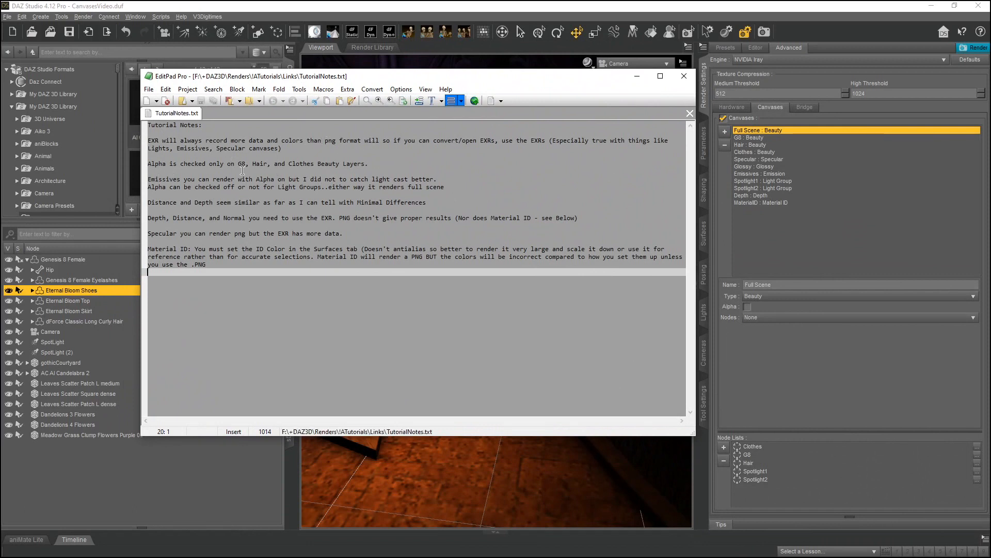
left_click(437, 180)
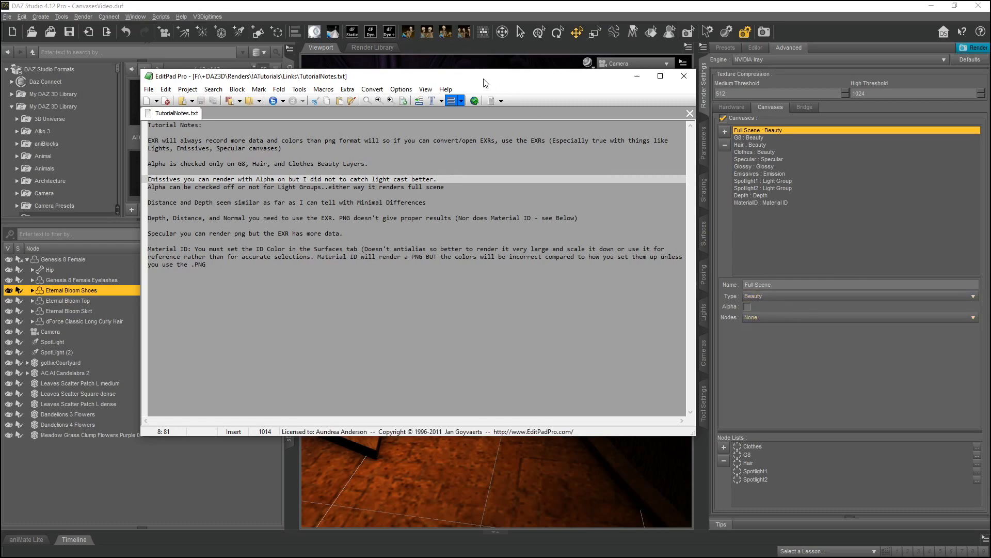
left_click_drag(482, 77, 455, 138)
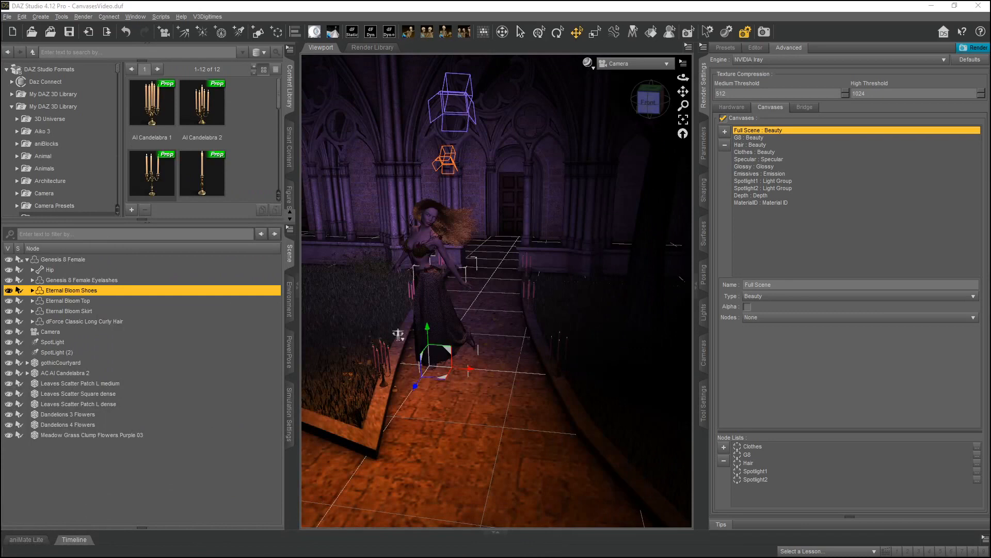
left_click(767, 296)
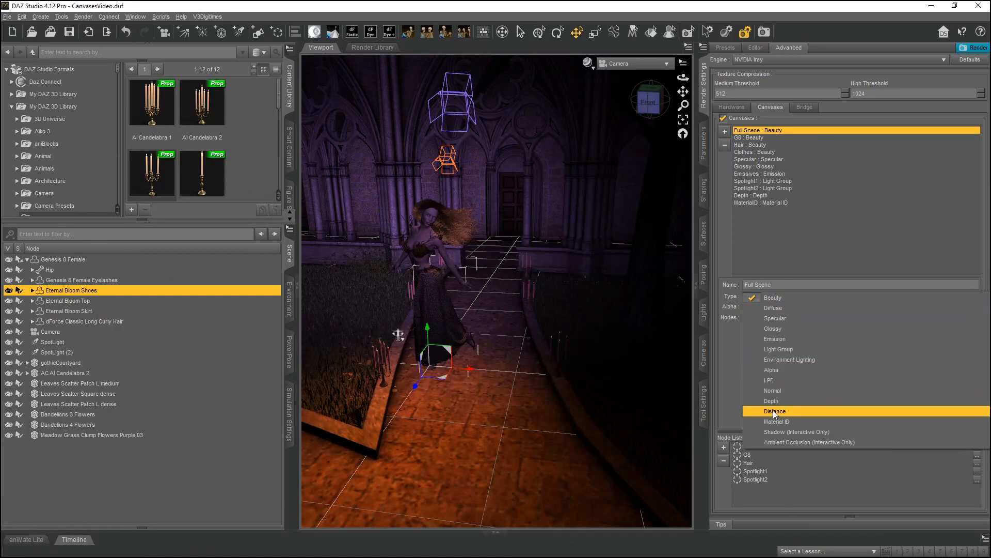
Bring the tutorial notes back into view and dismiss the Avast Driver Updater notification.
left_click_drag(583, 557, 549, 113)
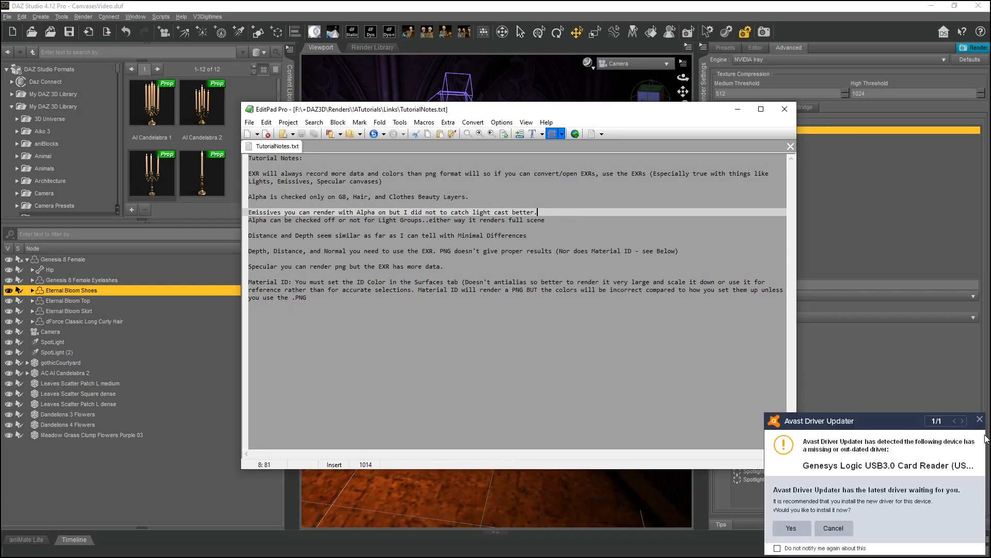
left_click(980, 419)
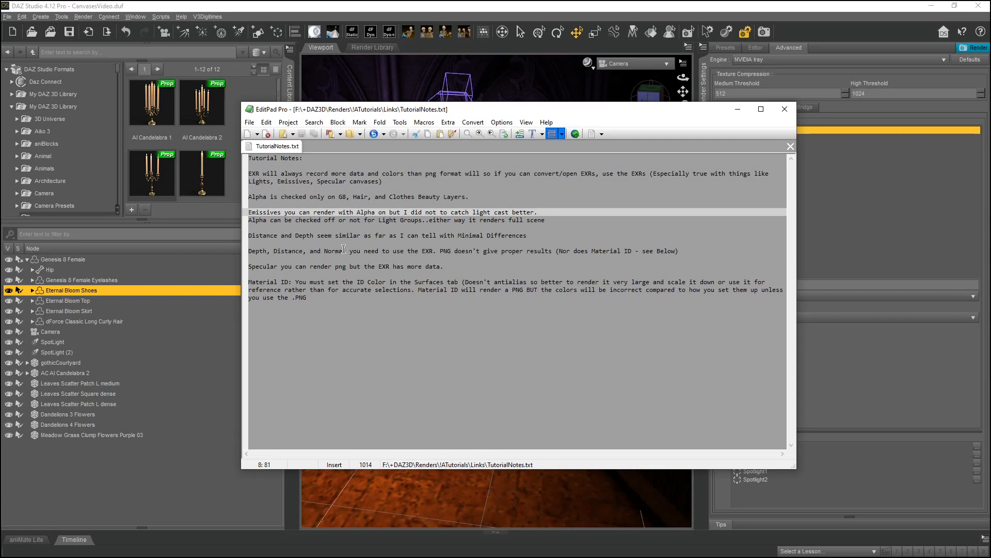
Compare the Normal, Depth, Material ID and Spotlight2 render thumbnails in the PNG Tutorial Renders folder, then minimize it.
mouse_move(364, 552)
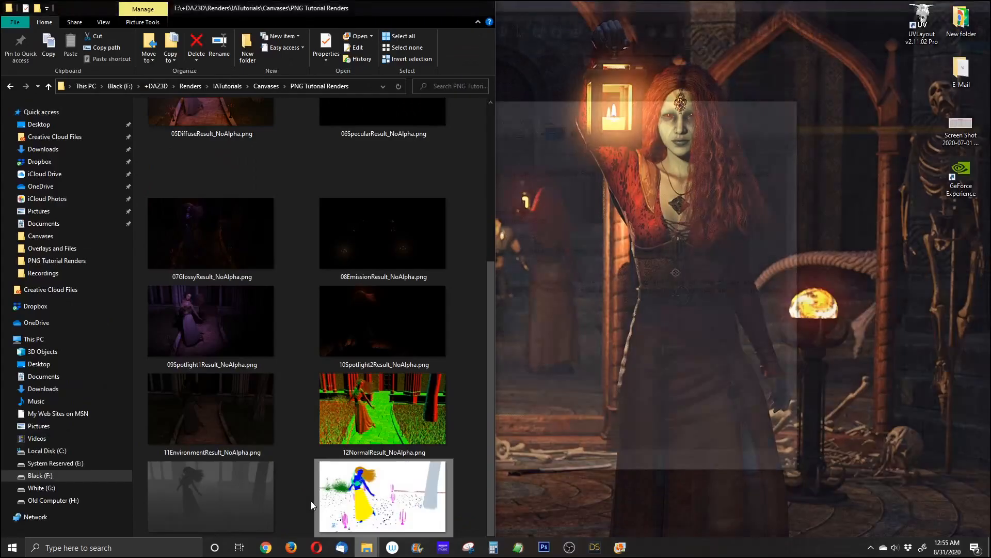
left_click(311, 501)
left_click(360, 386)
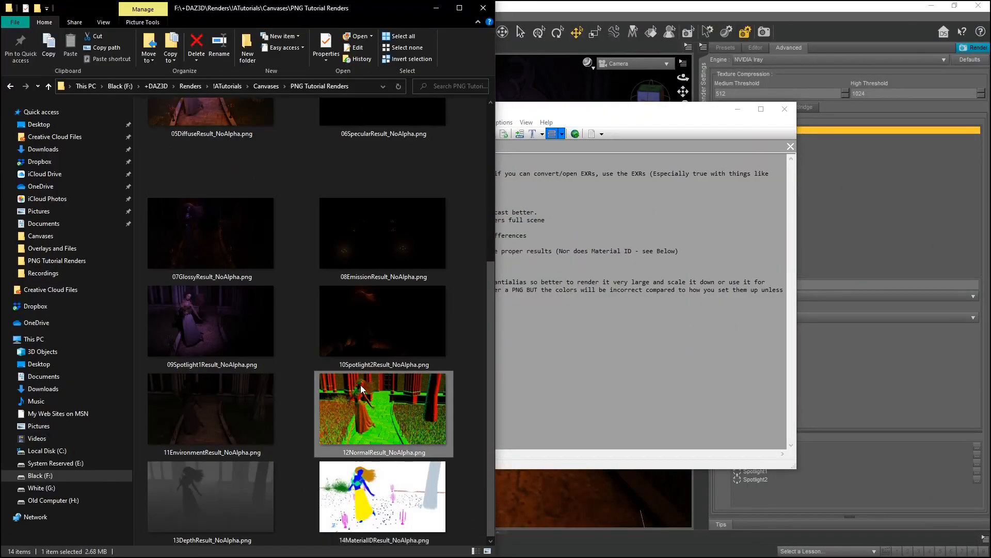
left_click(211, 484)
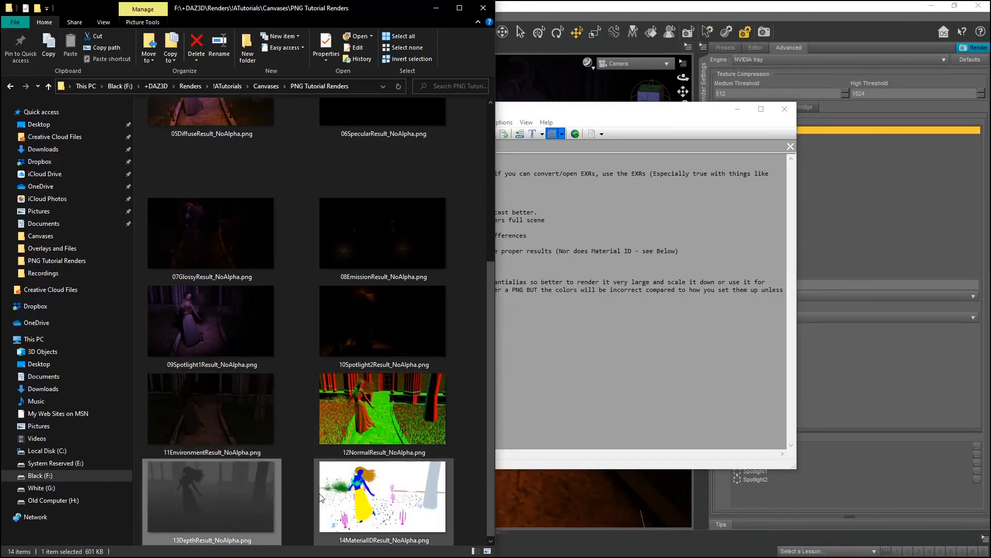
left_click(347, 500)
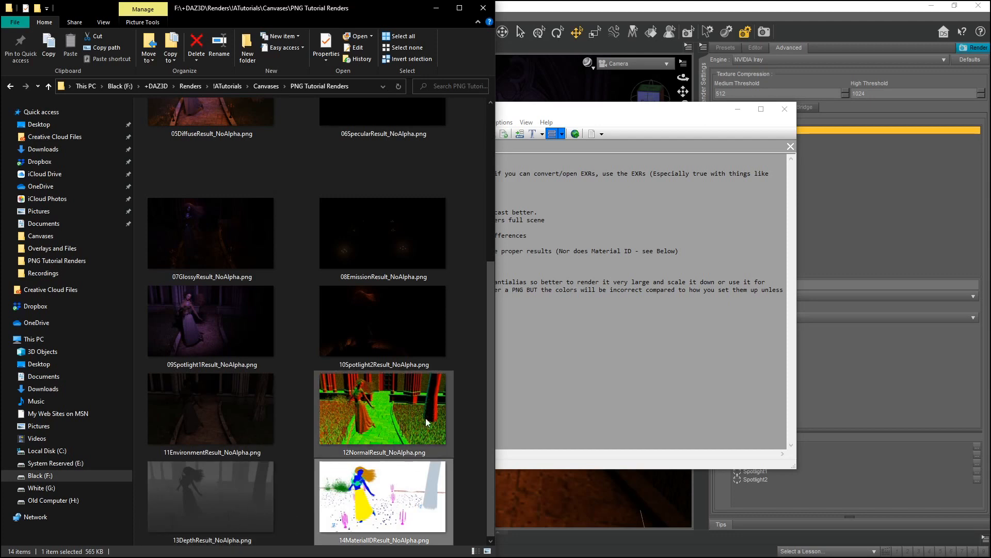
left_click(193, 490)
left_click(356, 438)
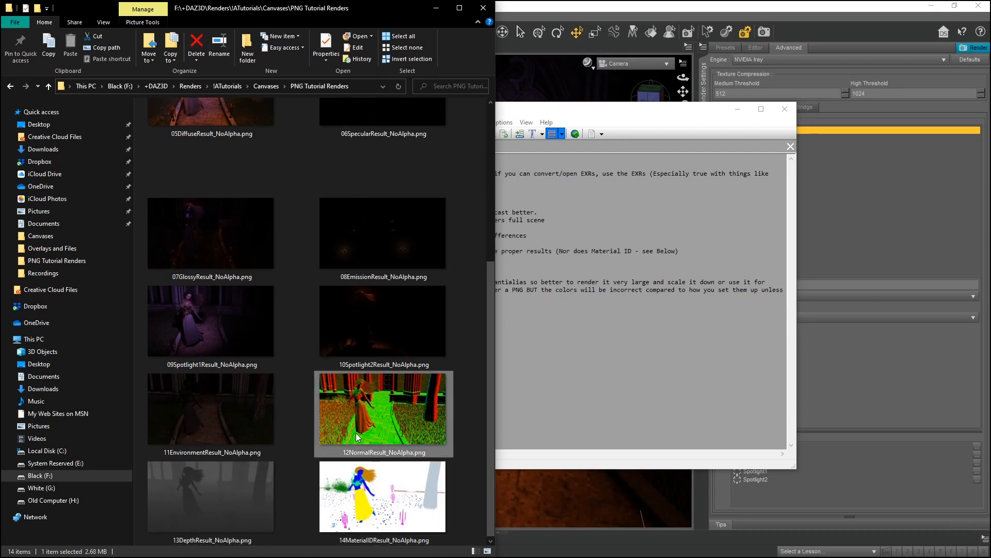
left_click(215, 485)
left_click(383, 498)
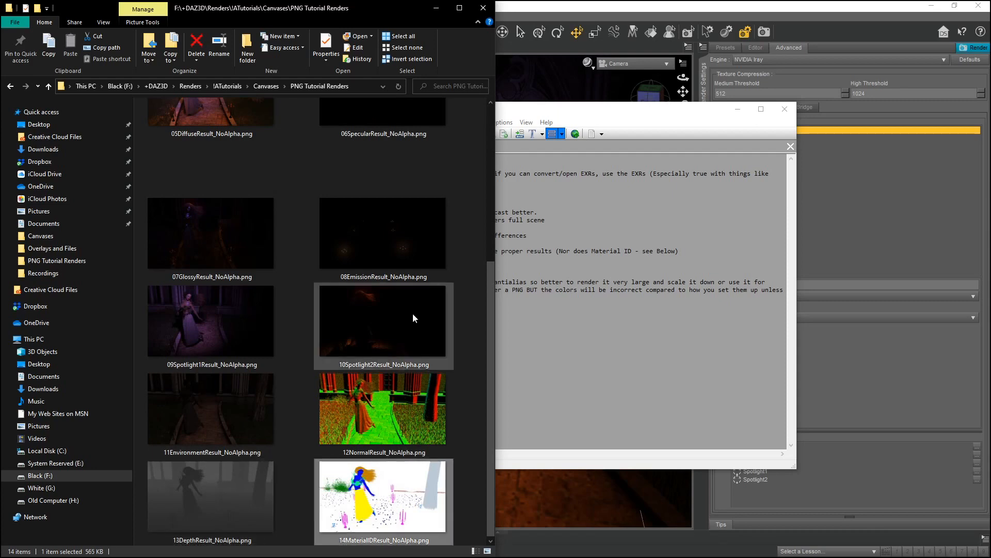
left_click(430, 13)
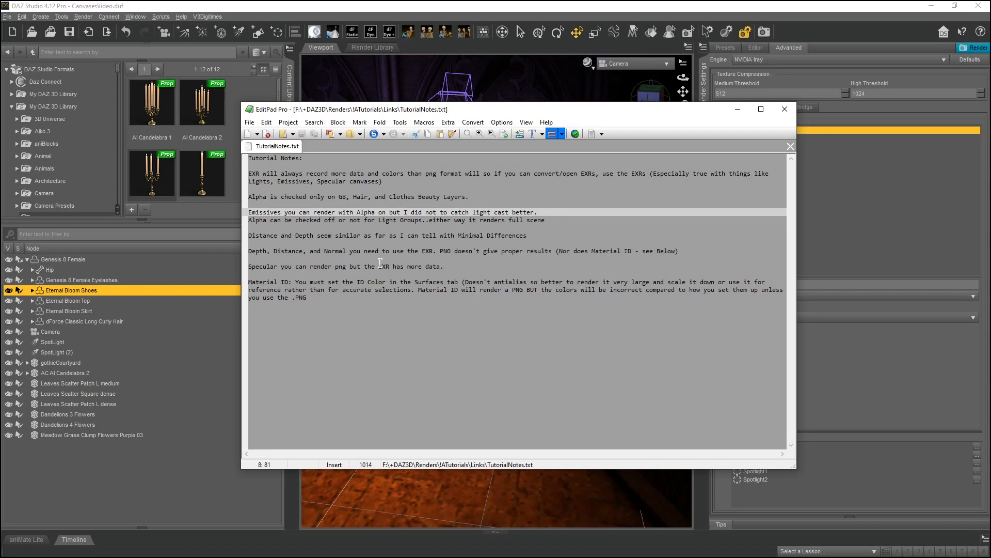
Read the Specular note in the tutorial notes and minimize EditPad.
left_click(454, 266)
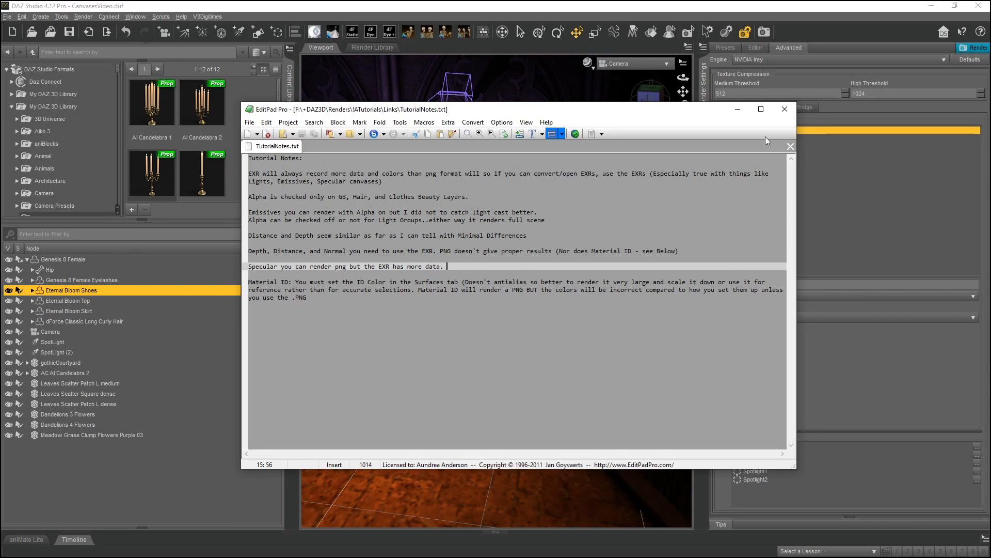
left_click(739, 109)
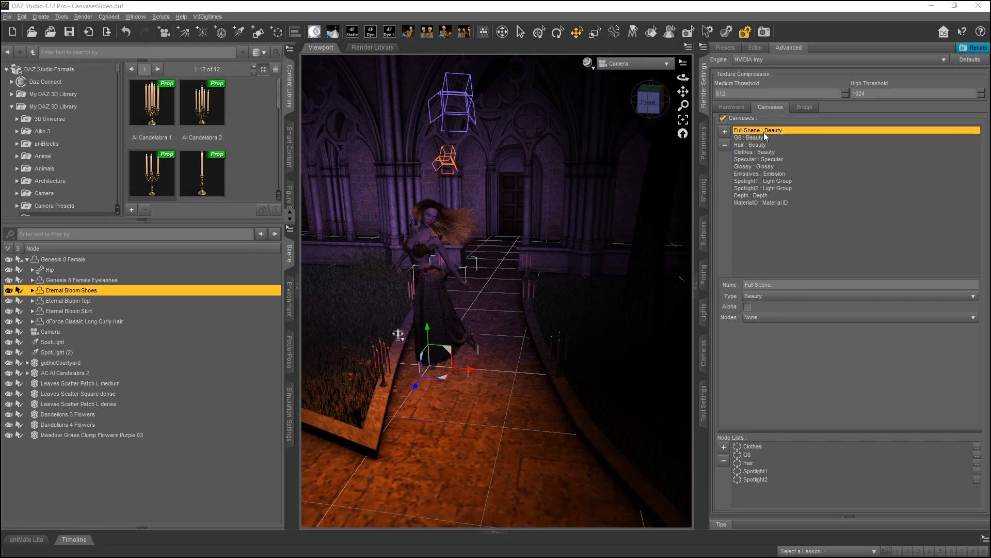
Step through every canvas in the canvas list, from MaterialID up to Full Scene and back, reviewing each one's settings.
left_click(748, 202)
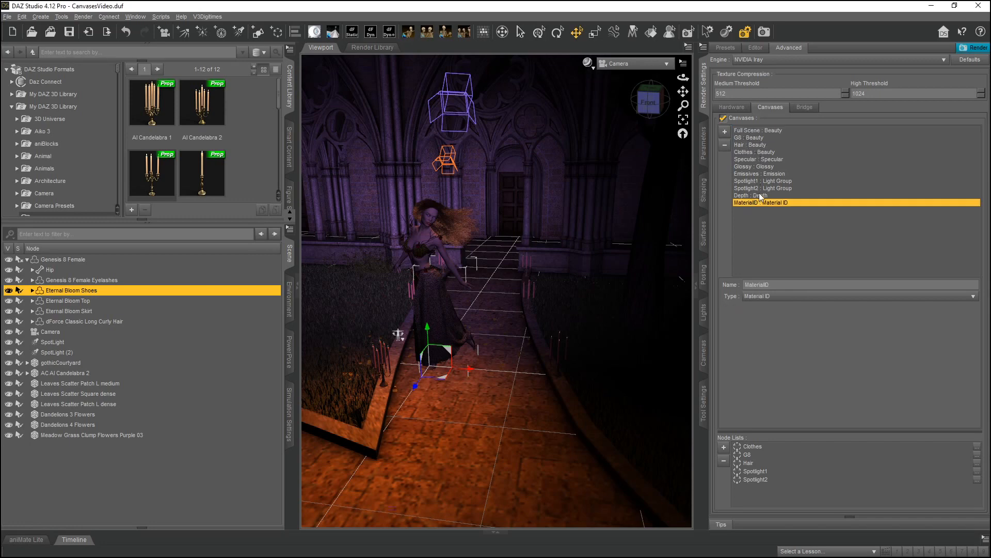
left_click(759, 195)
left_click(764, 189)
left_click(762, 182)
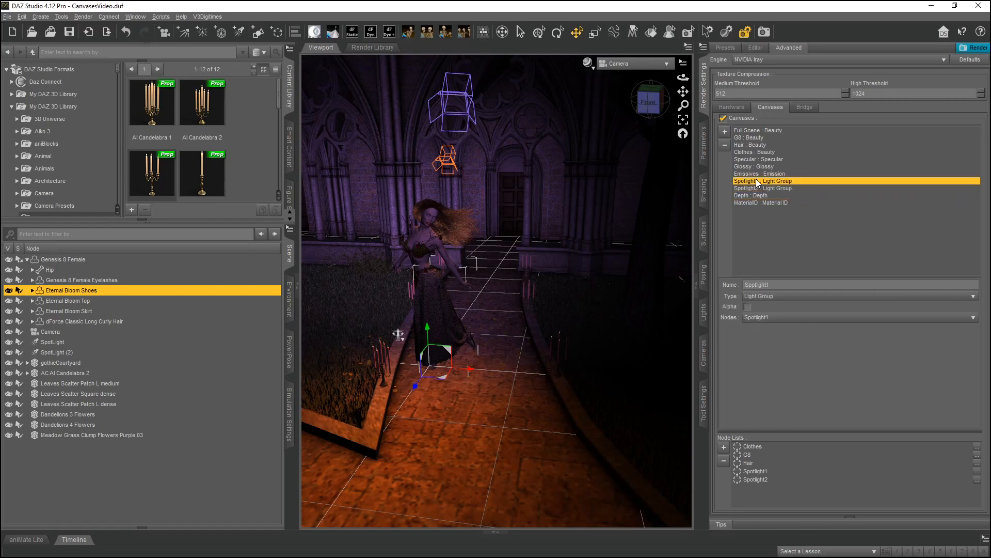
left_click(754, 174)
left_click(752, 167)
left_click(753, 159)
left_click(753, 152)
left_click(752, 145)
left_click(753, 138)
left_click(754, 131)
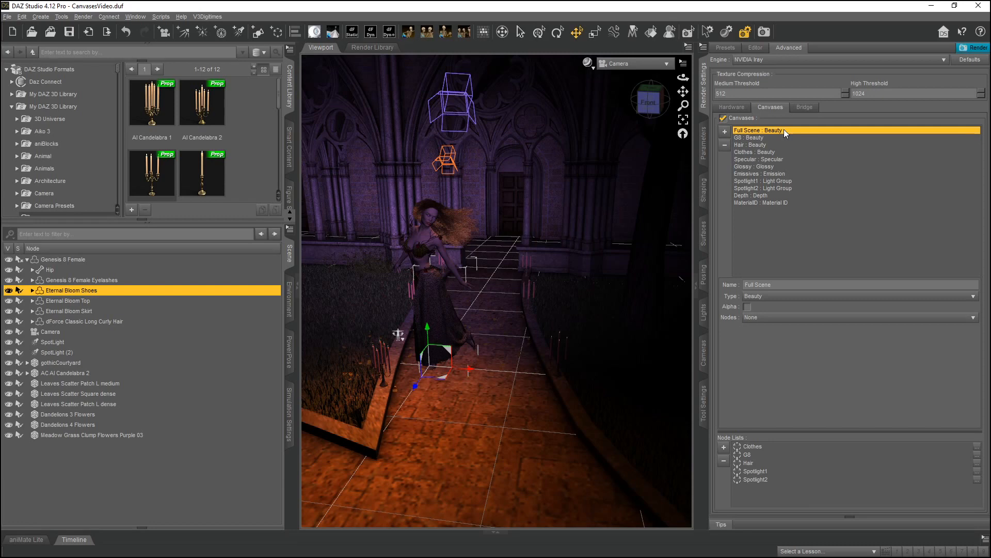
key("Down")
key("Down")
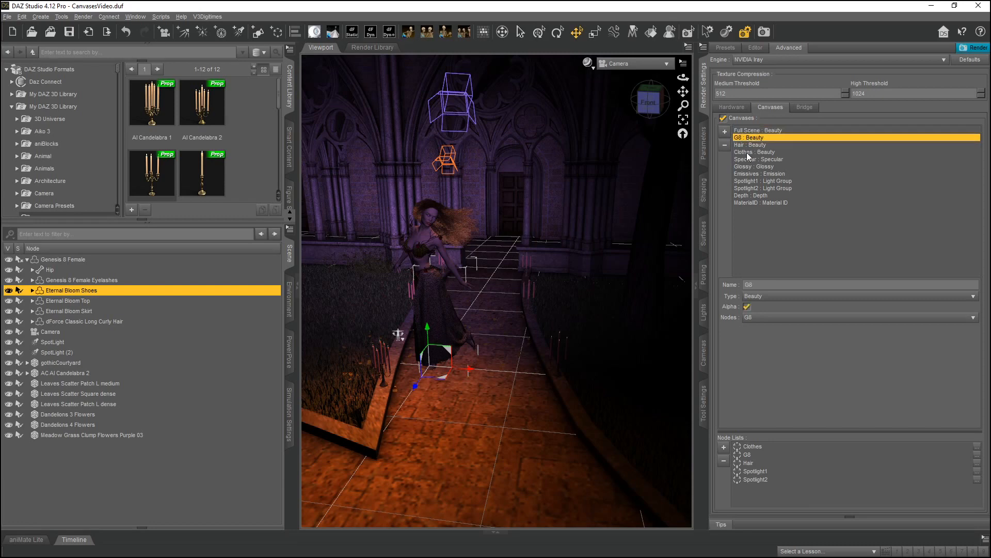
left_click(759, 152)
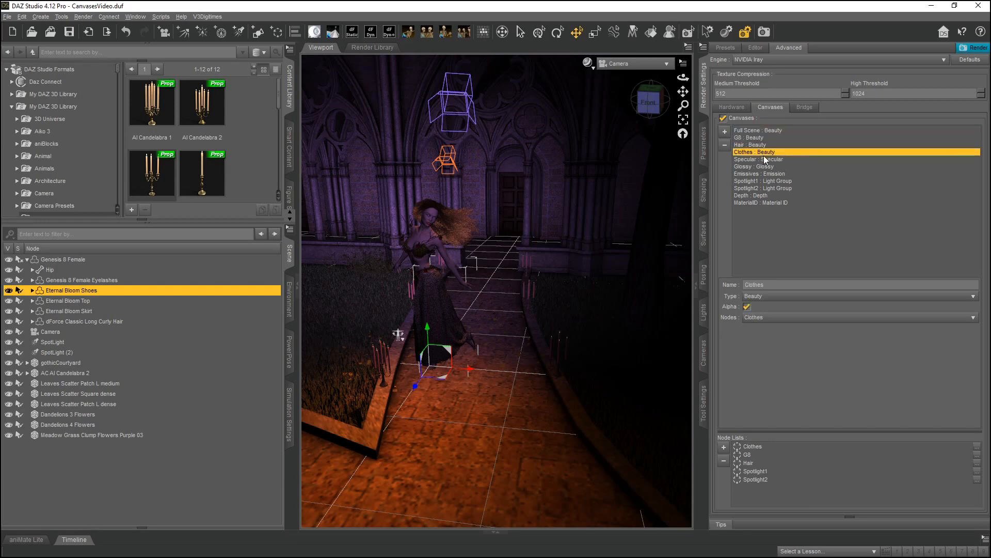
left_click(768, 160)
left_click(766, 166)
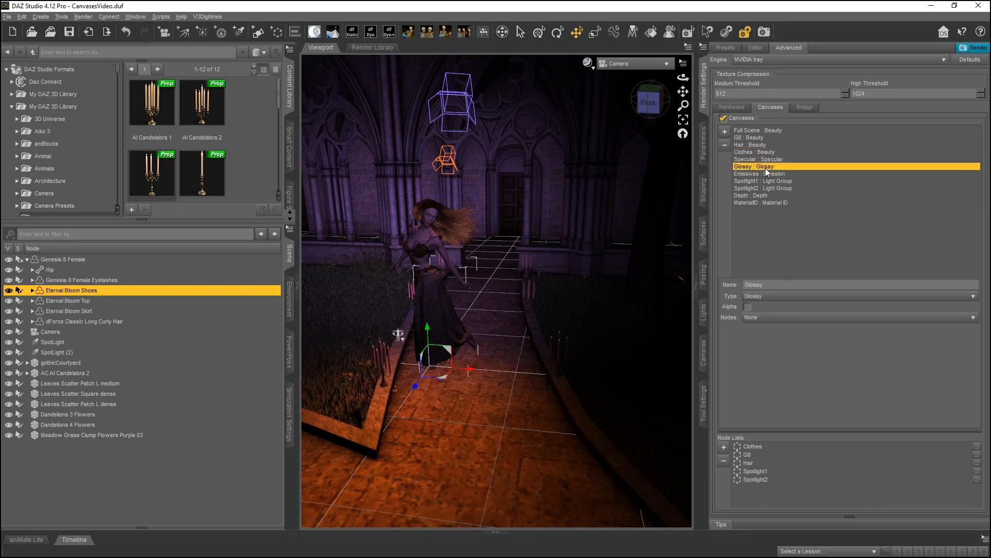
left_click(765, 174)
left_click(764, 203)
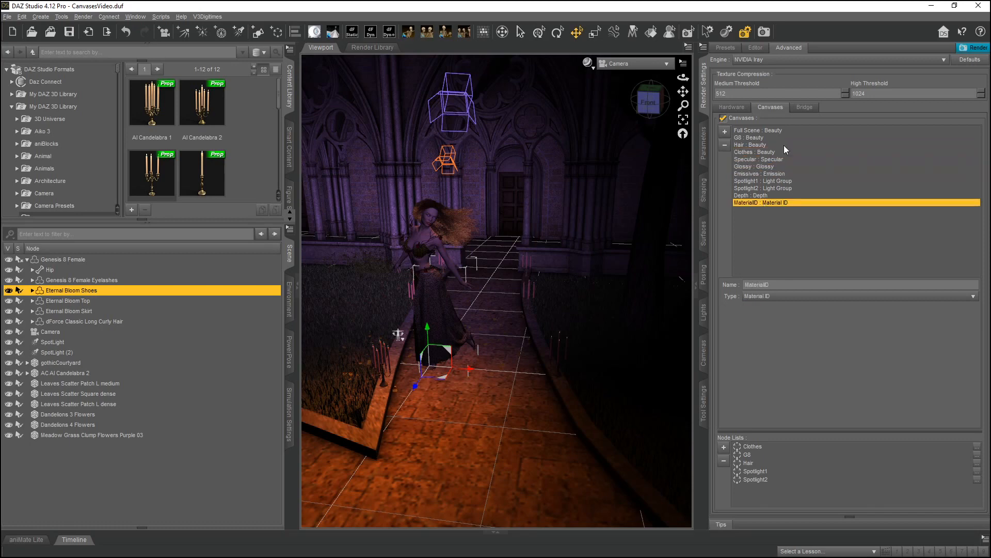
left_click(756, 130)
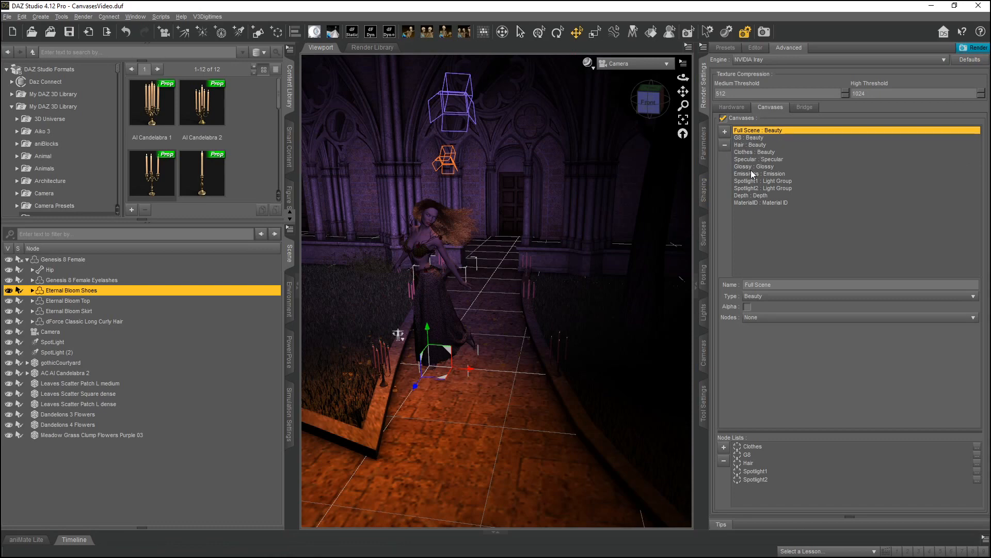
Cycle the Active Canvas setting through G8, Hair and Clothes, returning it to Full Scene.
left_click(755, 47)
left_click(739, 195)
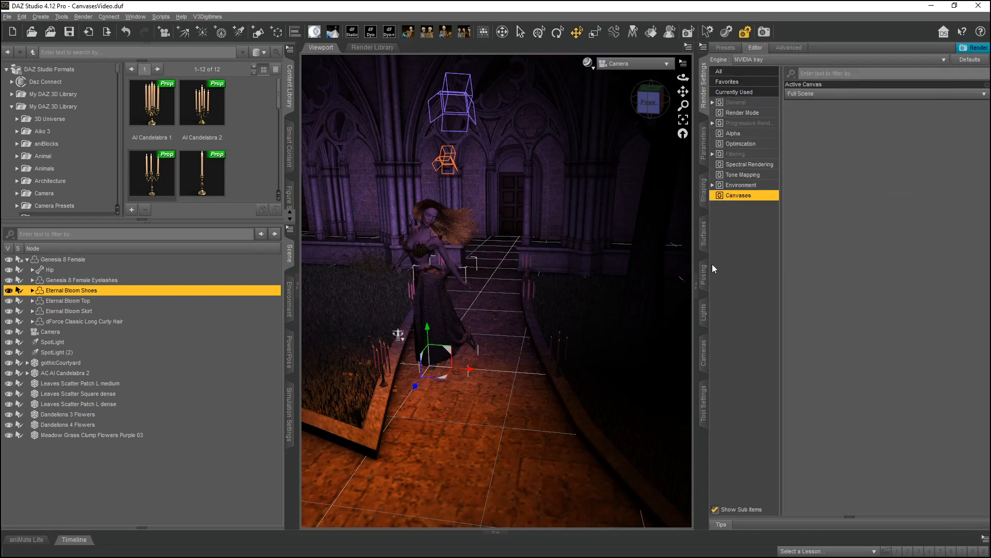
left_click(819, 95)
left_click(806, 113)
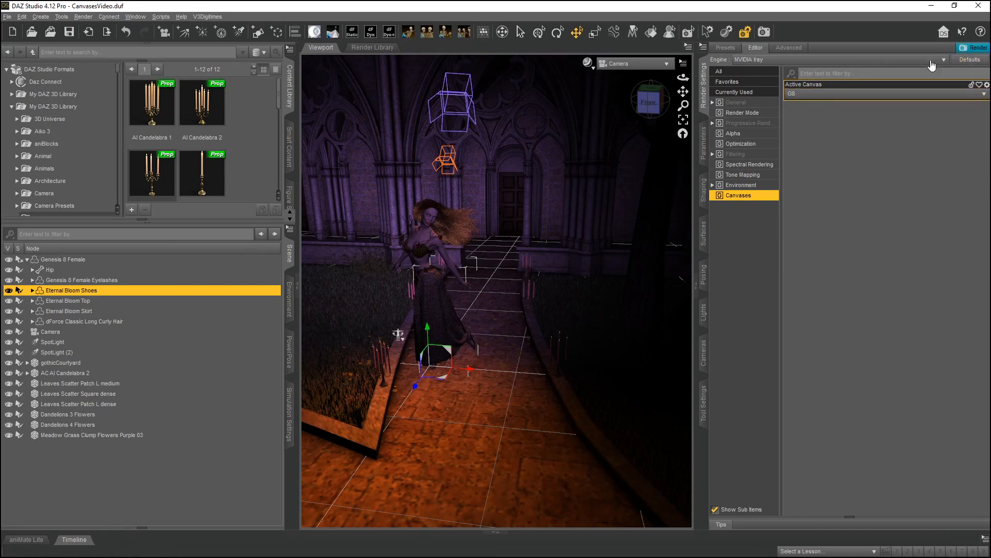
left_click(823, 96)
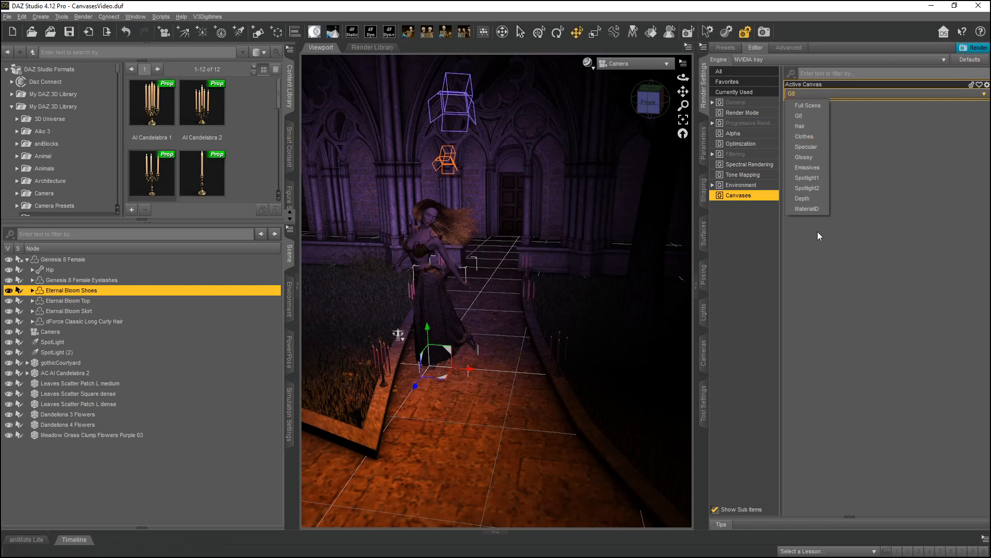
left_click(804, 126)
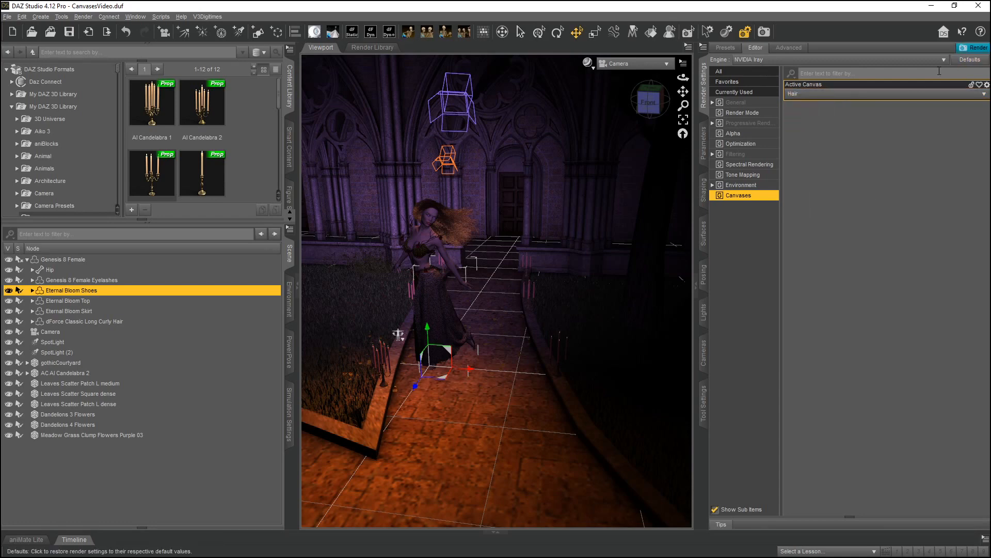
left_click(832, 99)
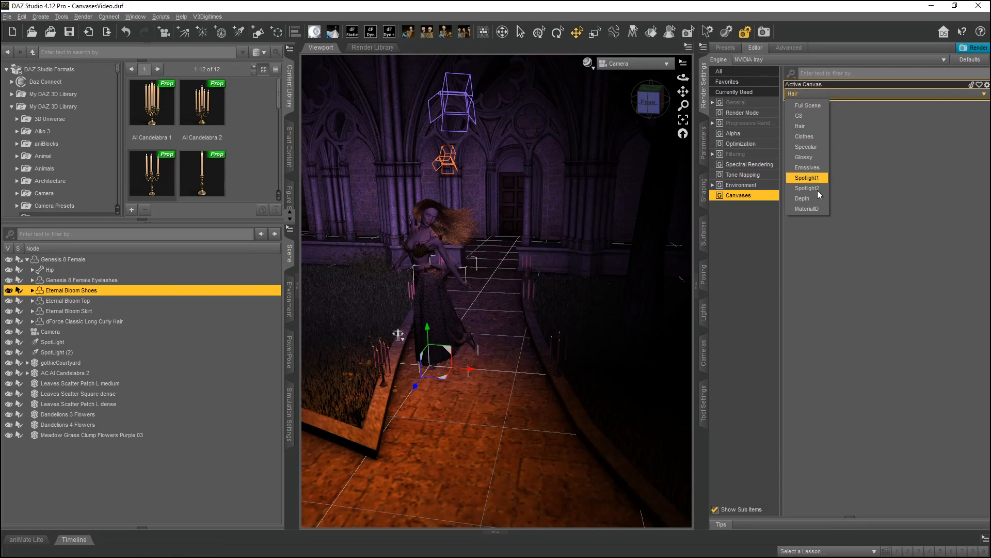
left_click(807, 137)
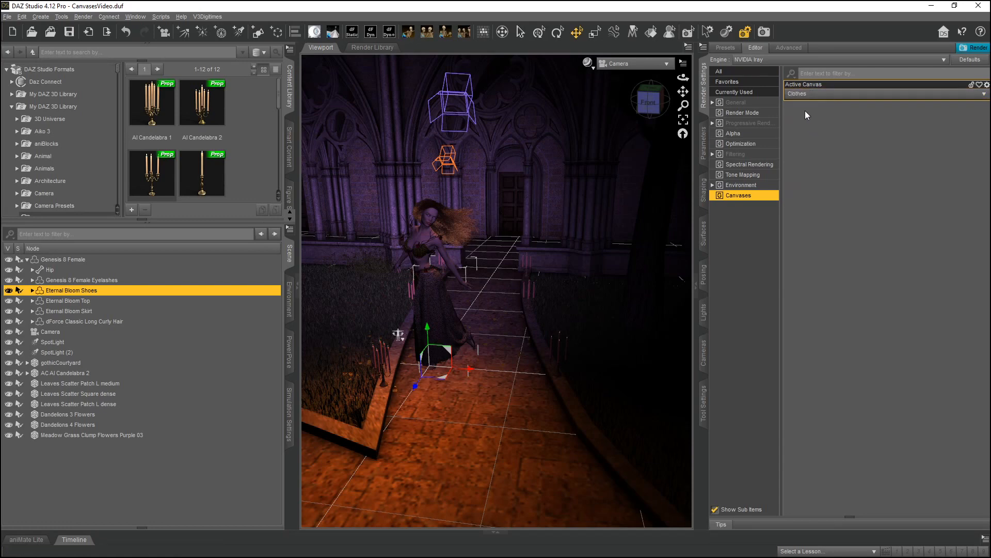
left_click(806, 94)
left_click(805, 99)
left_click(807, 94)
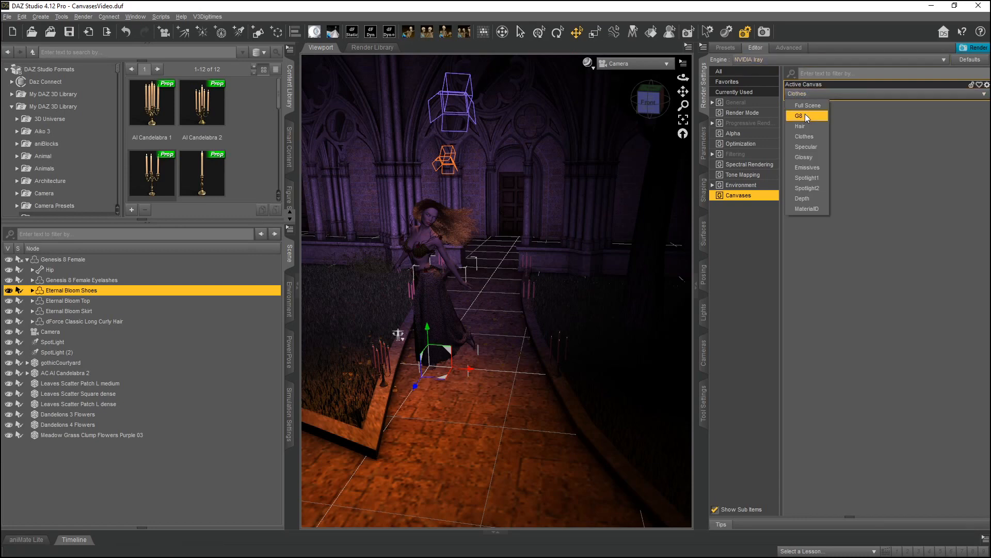
left_click(805, 104)
Return to the canvas list and select the MaterialID canvas, then the Full Scene canvas.
left_click(788, 47)
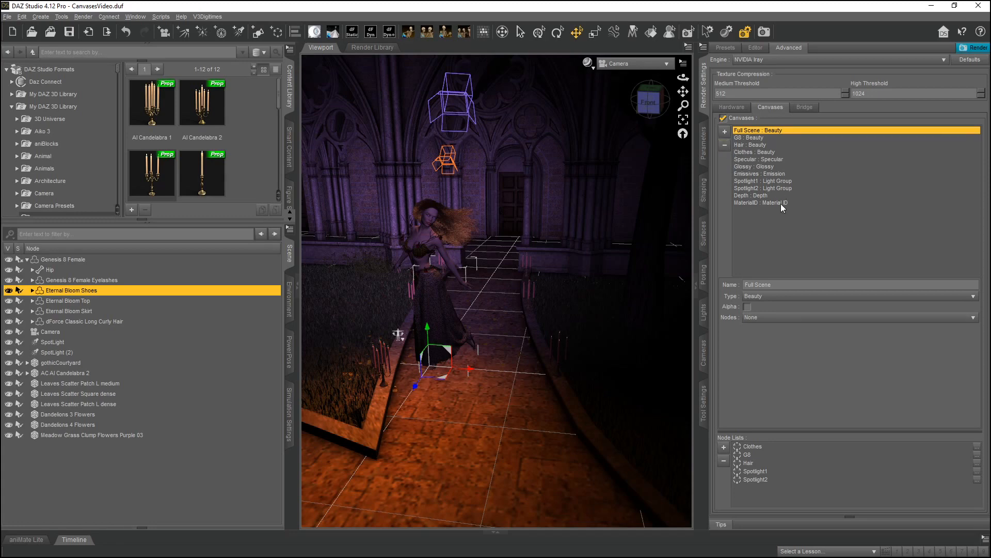
left_click(764, 202)
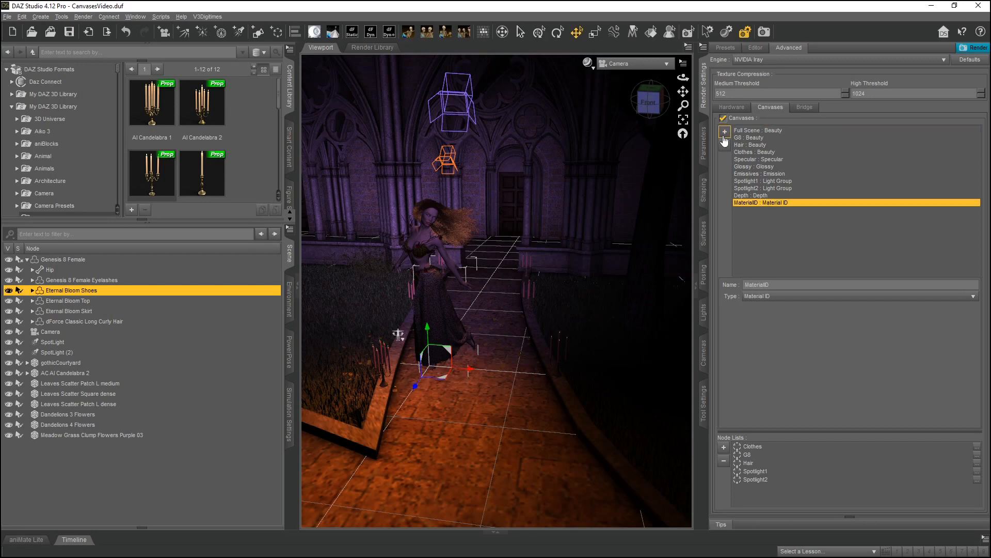
left_click(754, 132)
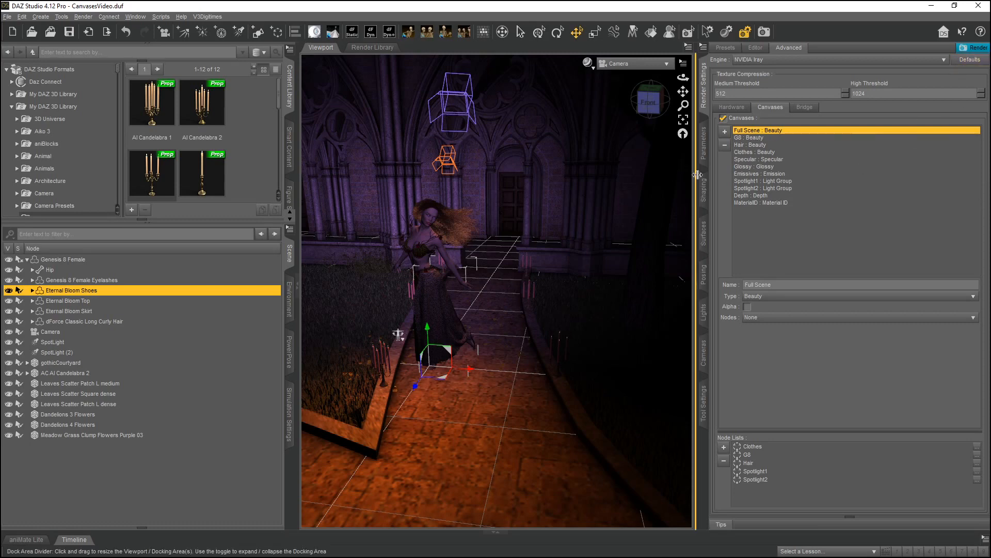
Delete every canvas in the list one by one, from MaterialID up through Full Scene.
left_click(753, 137)
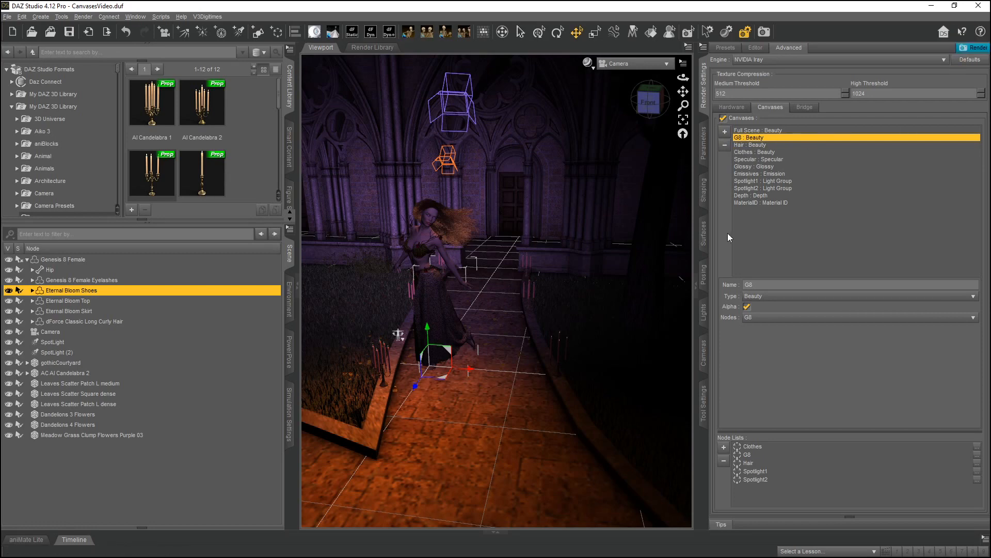
left_click(755, 203)
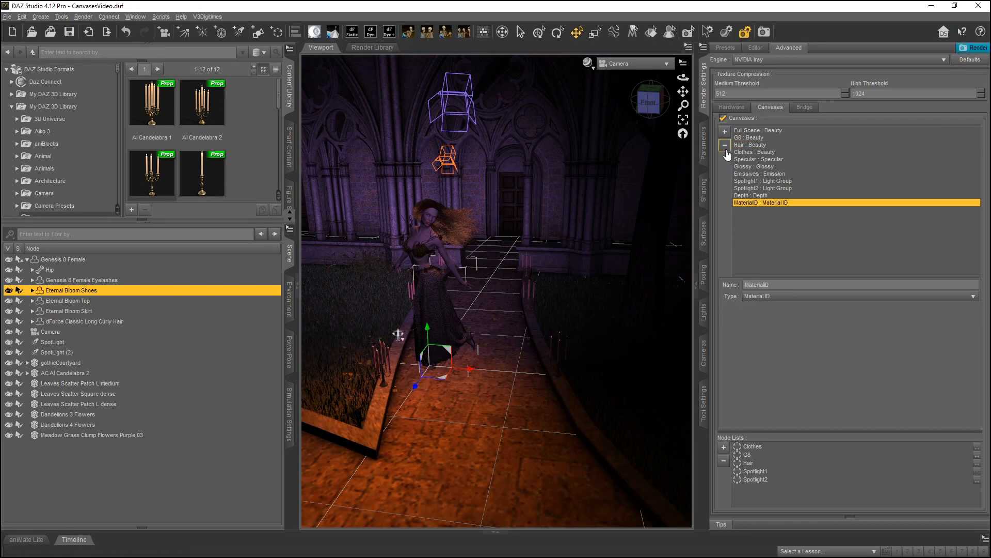
left_click(725, 145)
left_click(751, 195)
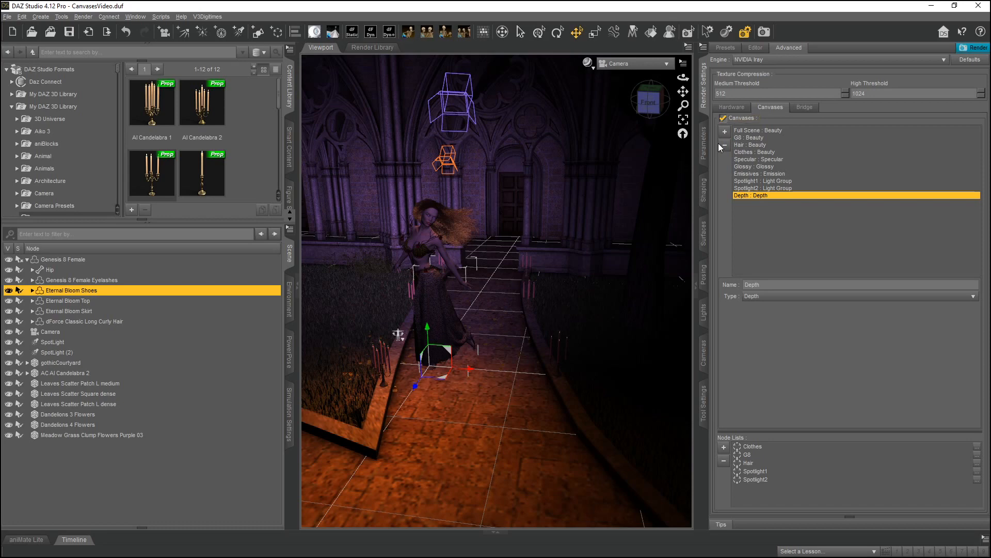
left_click(724, 145)
left_click(752, 189)
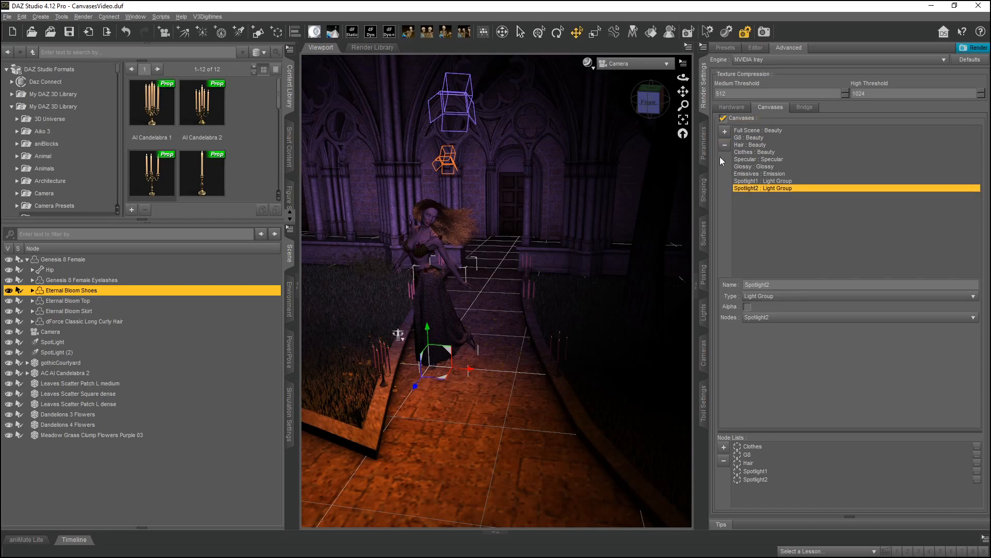
left_click(724, 146)
left_click(755, 182)
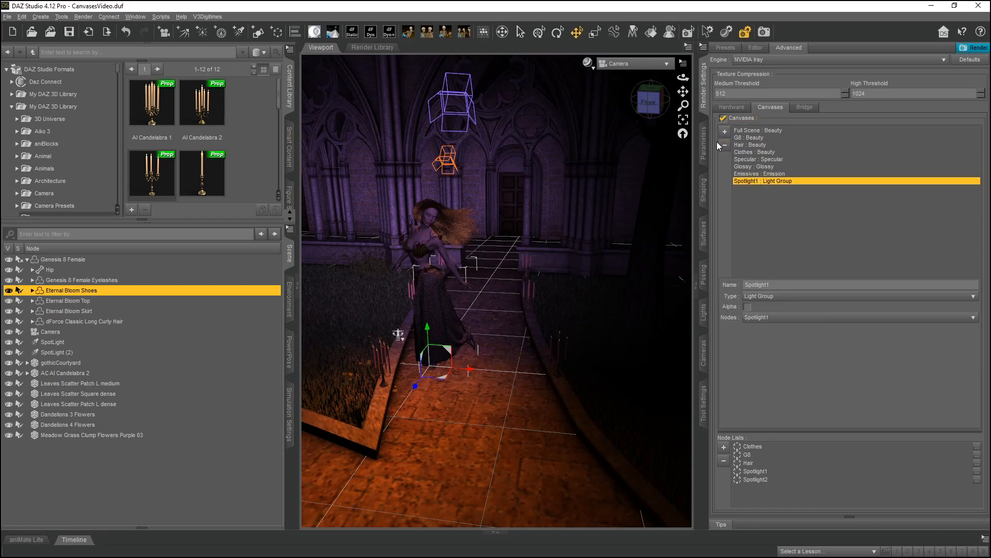
left_click(725, 145)
left_click(748, 175)
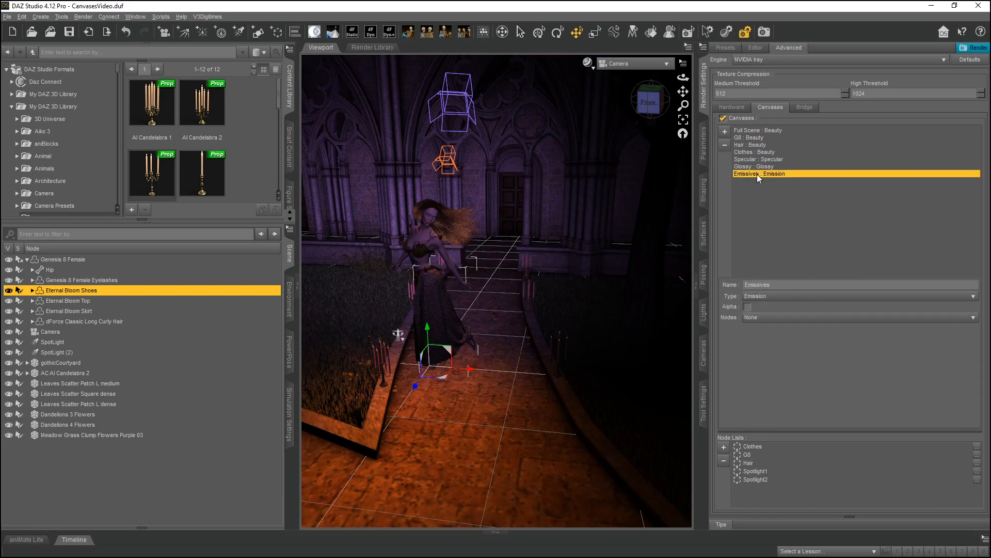
left_click(746, 167)
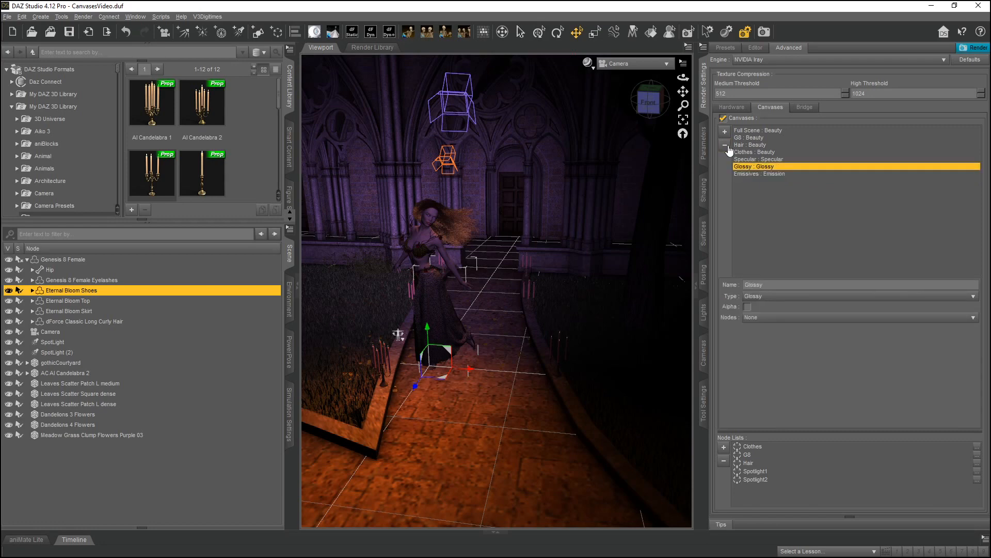
left_click(726, 146)
left_click(754, 167)
left_click(725, 146)
left_click(744, 160)
left_click(725, 146)
left_click(744, 152)
left_click(724, 147)
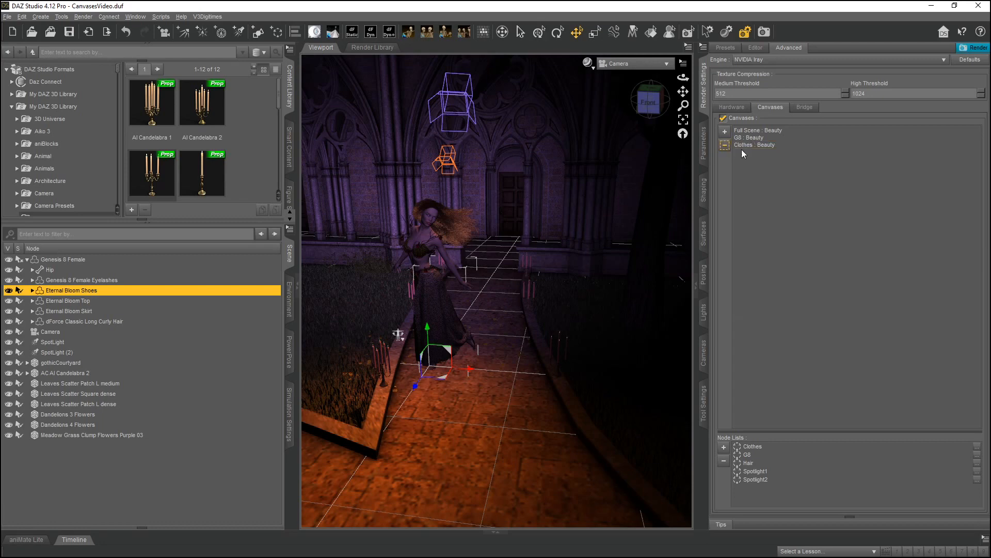
left_click(743, 145)
left_click(725, 146)
left_click(743, 138)
left_click(725, 146)
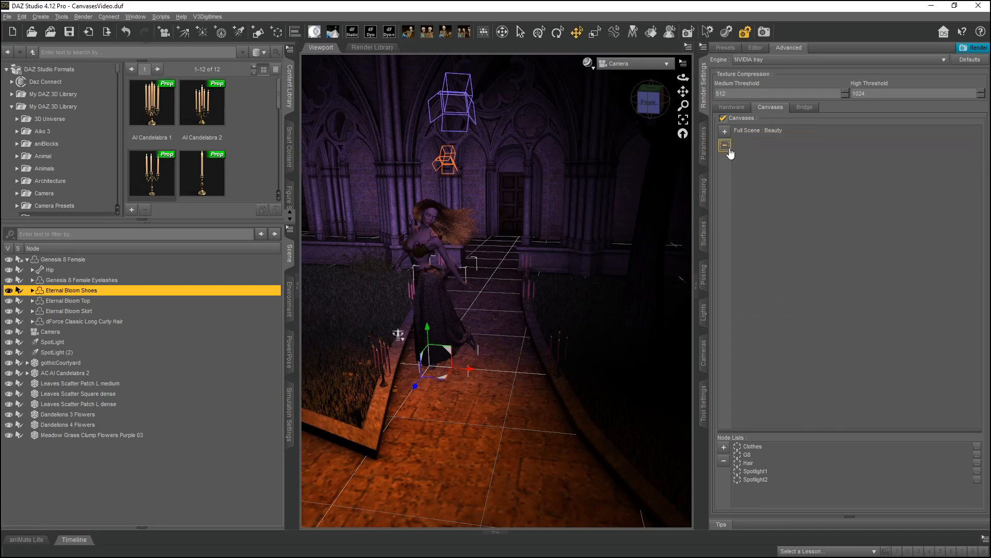
left_click(764, 130)
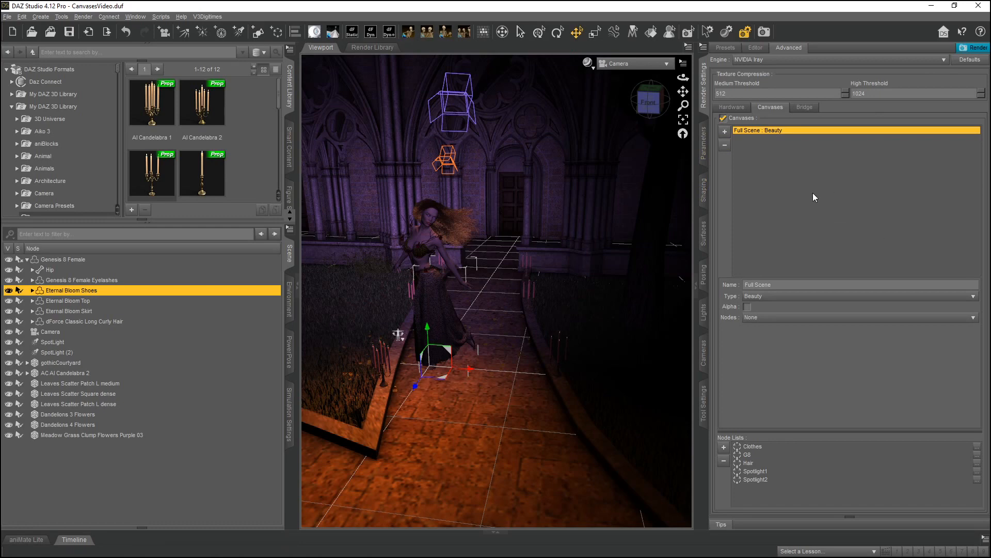
left_click(725, 145)
Add a new canvas named G8, enable its Alpha option and set its Nodes list to G8.
left_click(725, 131)
double_click(776, 280)
type("G8")
key("Return")
left_click(757, 307)
left_click(764, 317)
left_click(797, 340)
left_click(719, 524)
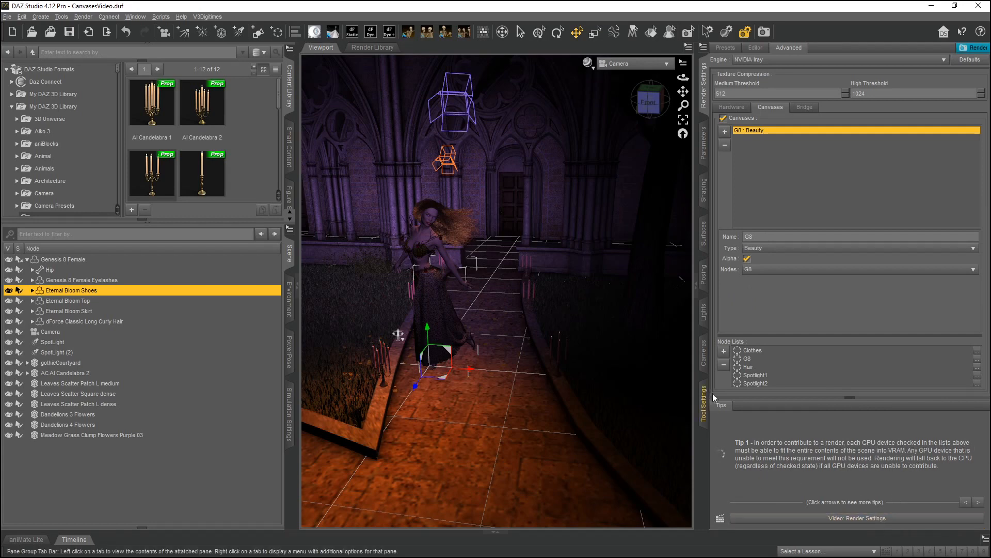
left_click(721, 407)
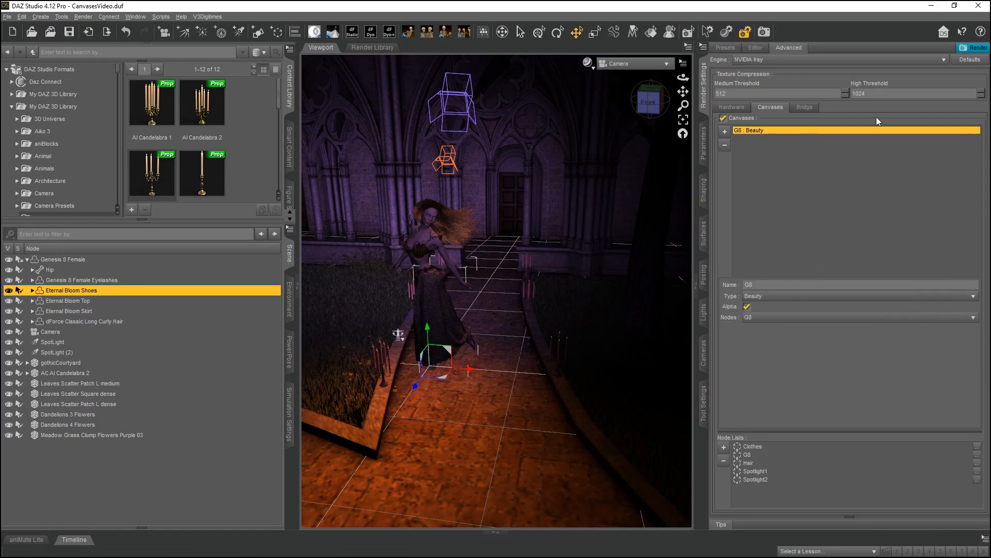
left_click(814, 113)
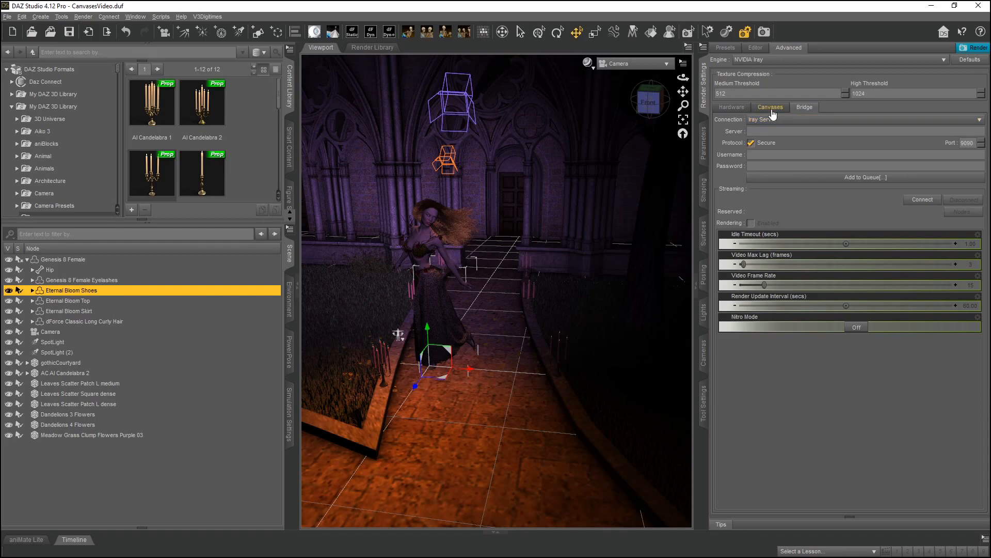
left_click(771, 108)
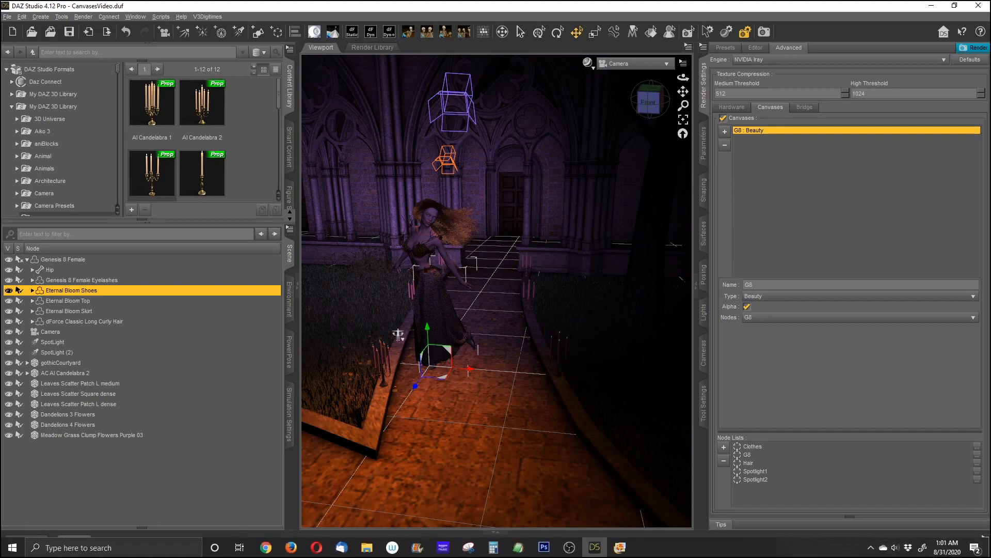
Switch to File Explorer and open the Tutorial EXRs folder inside the Canvases renders folder.
mouse_move(367, 547)
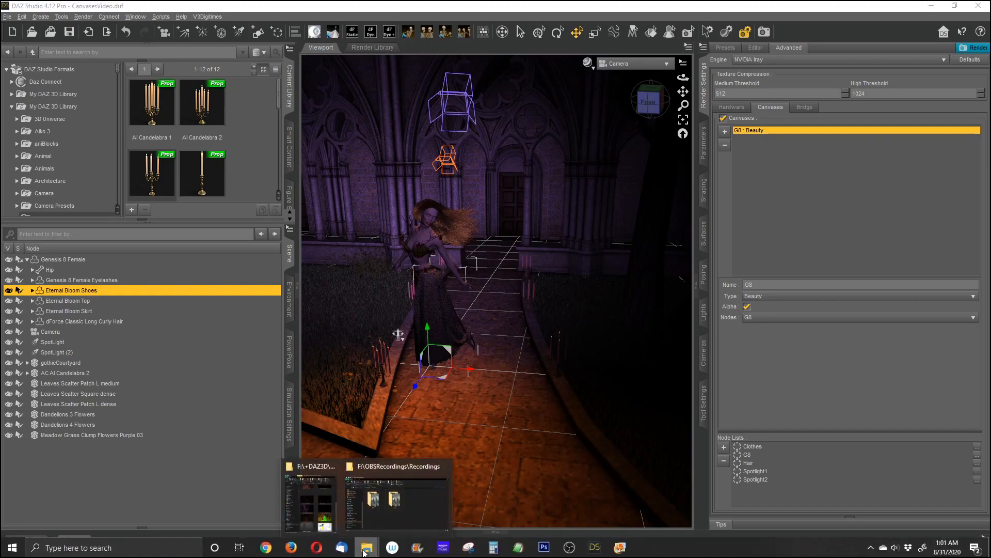
left_click(313, 497)
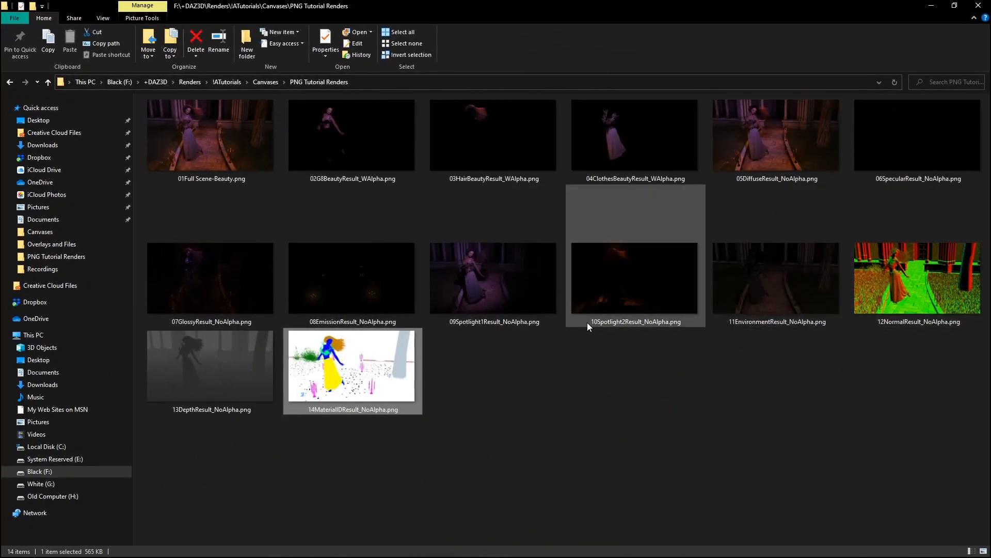
left_click(272, 82)
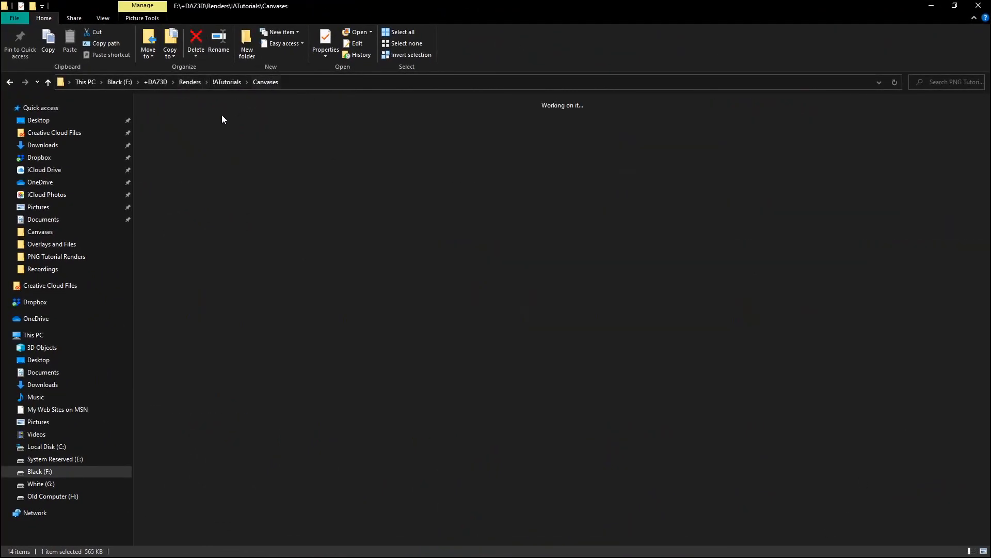
double_click(361, 147)
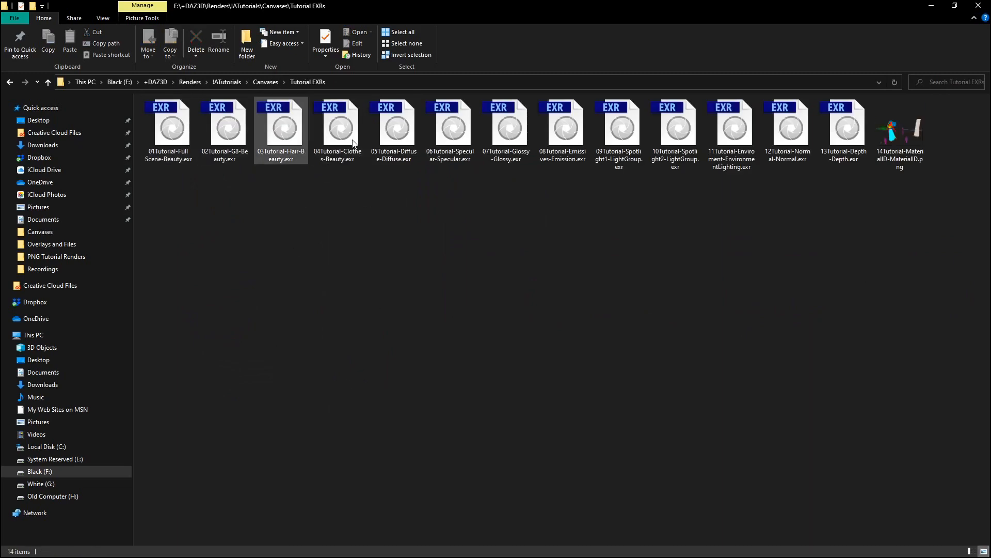
Open 14Tutorial-MaterialID-MaterialID.png in Photo Gallery to examine the material ID render, then close it and minimize Explorer.
double_click(903, 130)
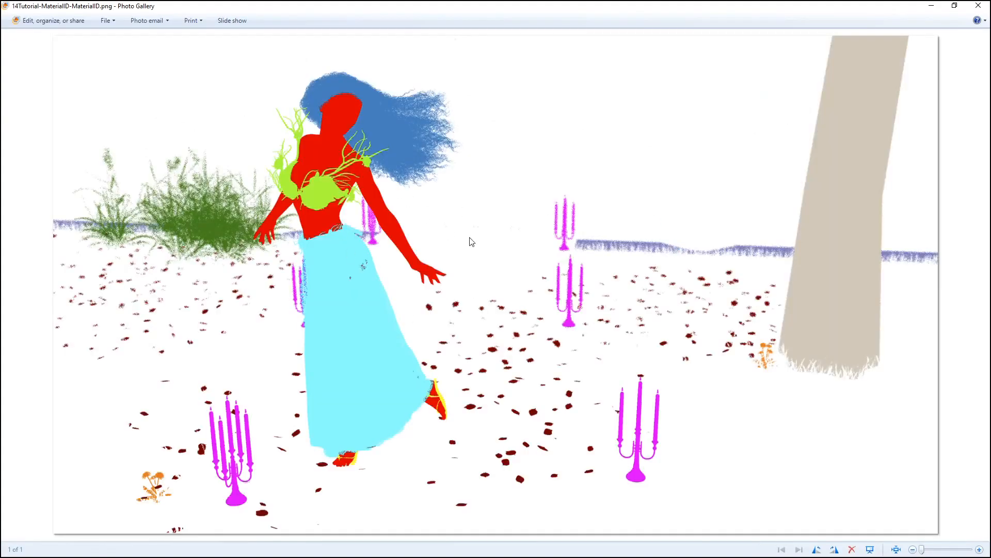
scroll(469, 239, "up", 3)
scroll(469, 244, "down", 2)
scroll(469, 263, "down", 1)
left_click(971, 8)
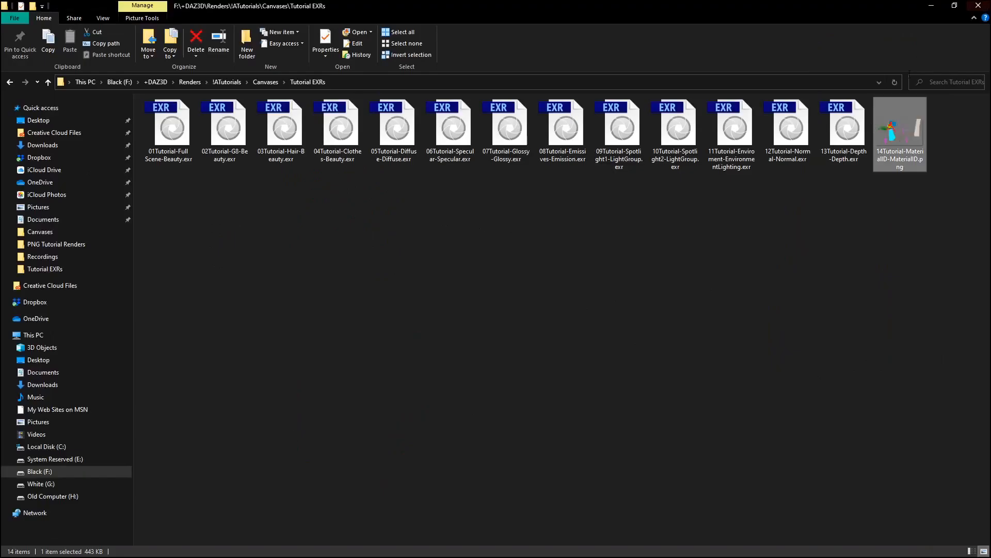
left_click(667, 246)
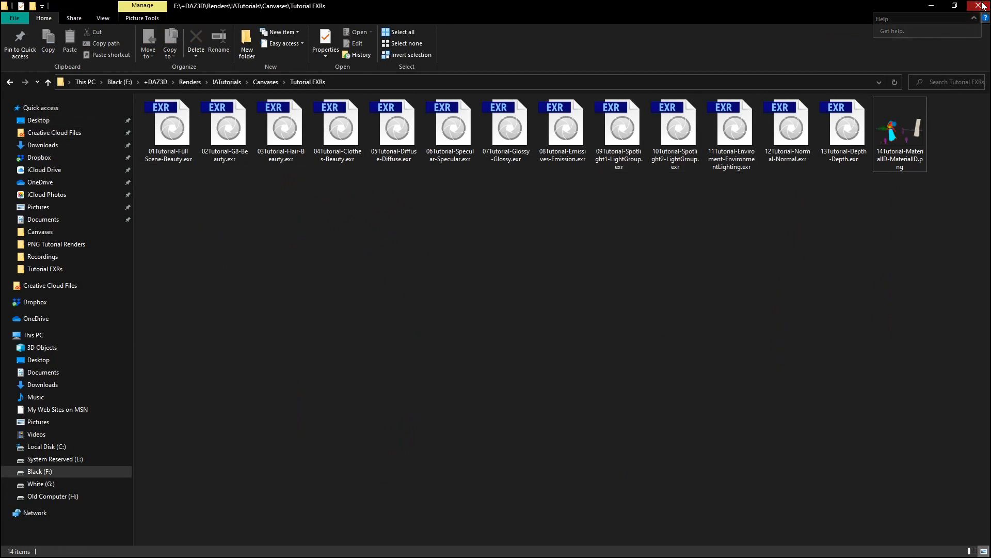
left_click(931, 6)
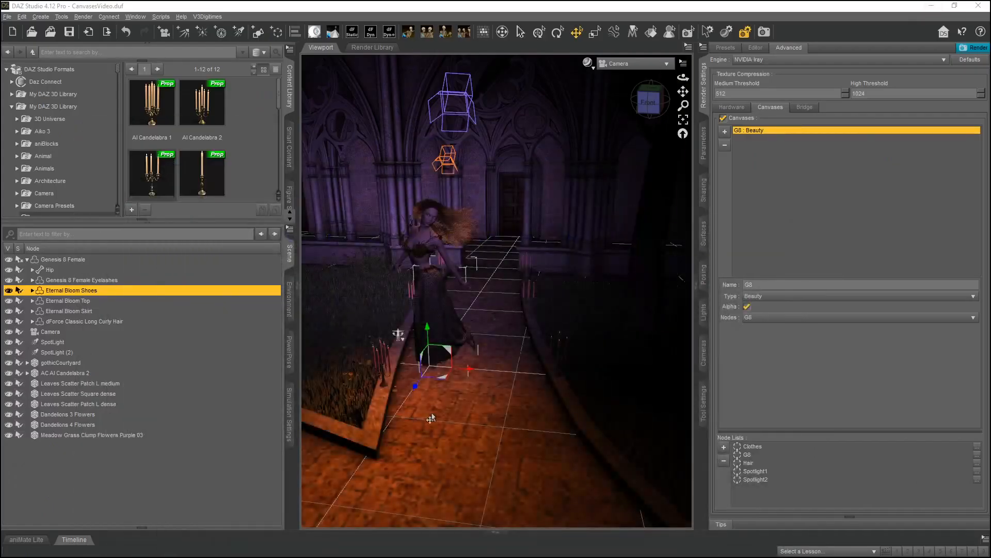
Collapse both docking panes to enlarge the viewport and select the object beside the path's right edge.
left_click(704, 85)
left_click(288, 88)
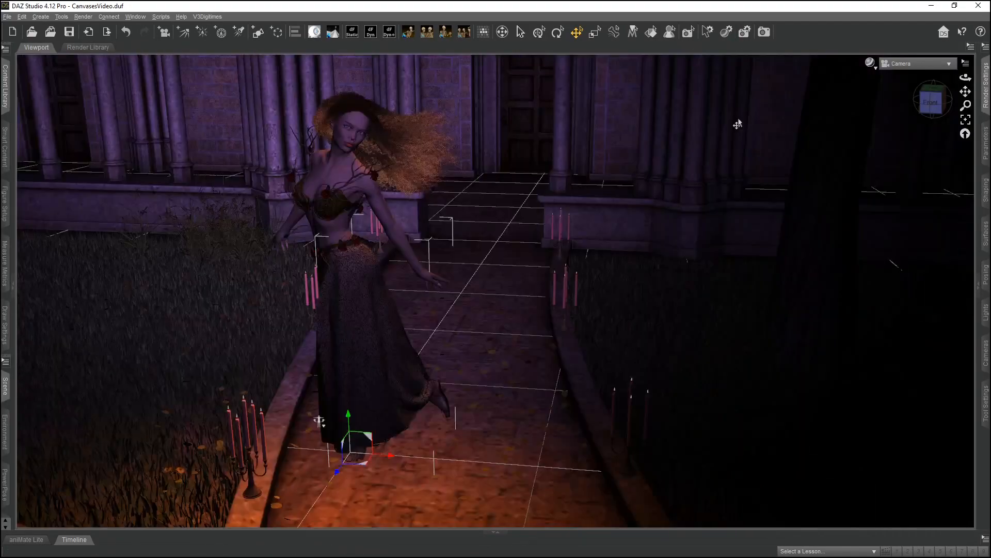
left_click(735, 325)
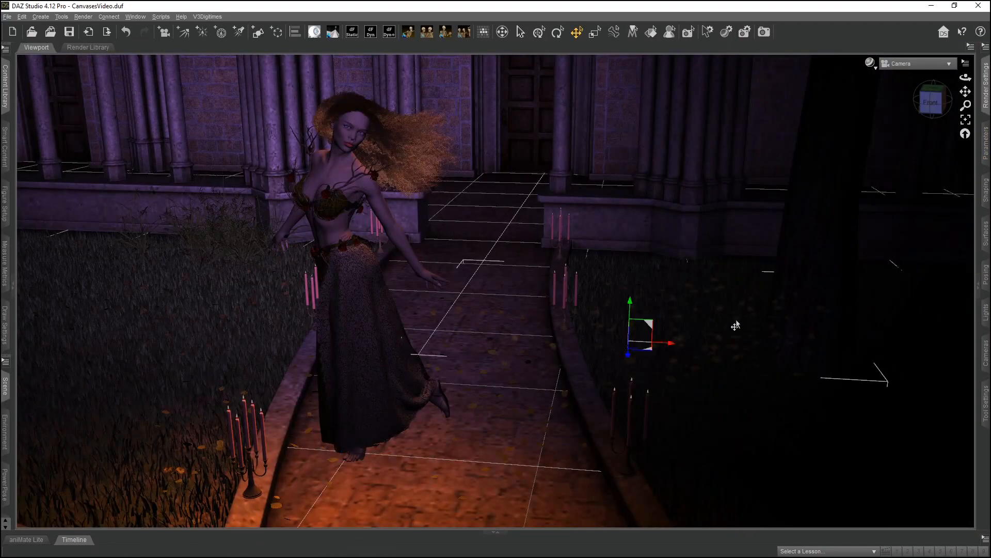